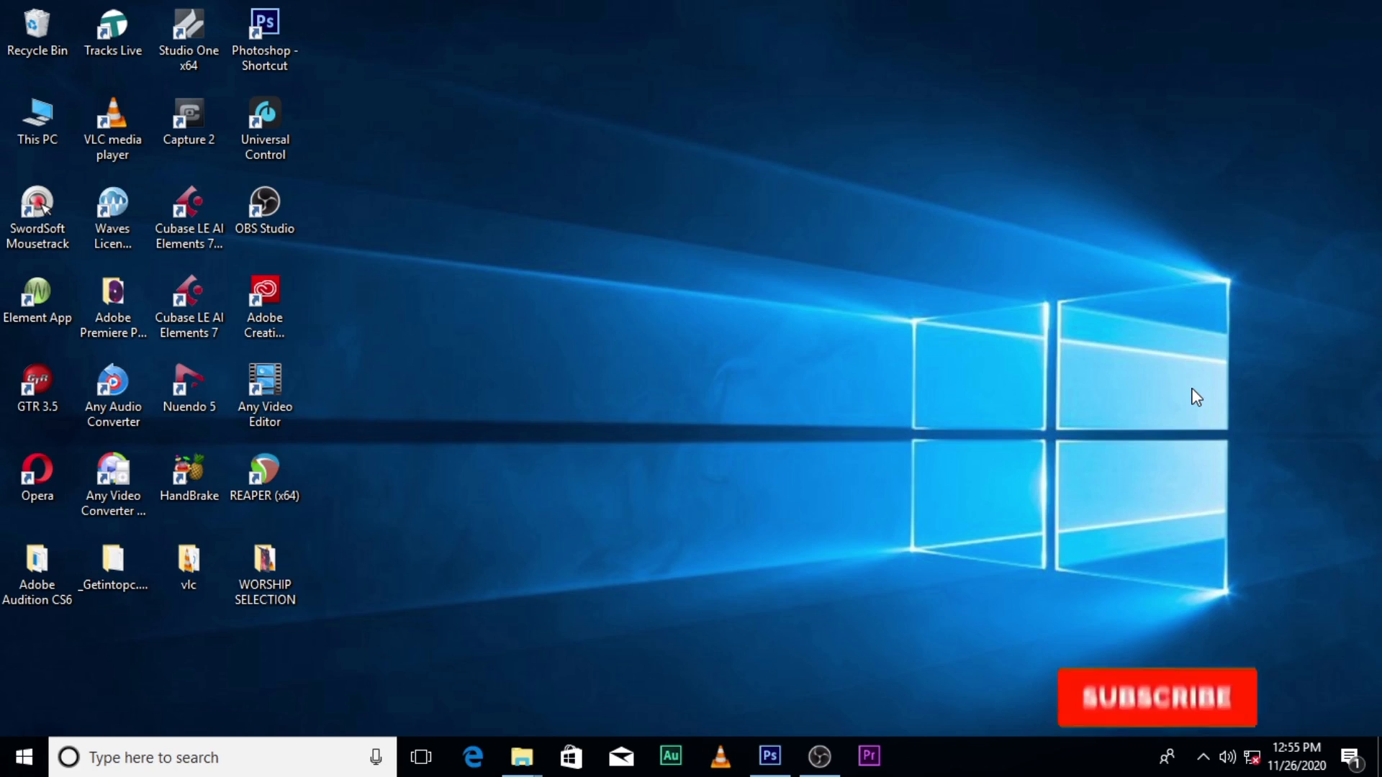
Switch to Photoshop and create a new white document of 1000 by 1000 pixels
{"action": "left_click", "coordinate": [770, 757]}
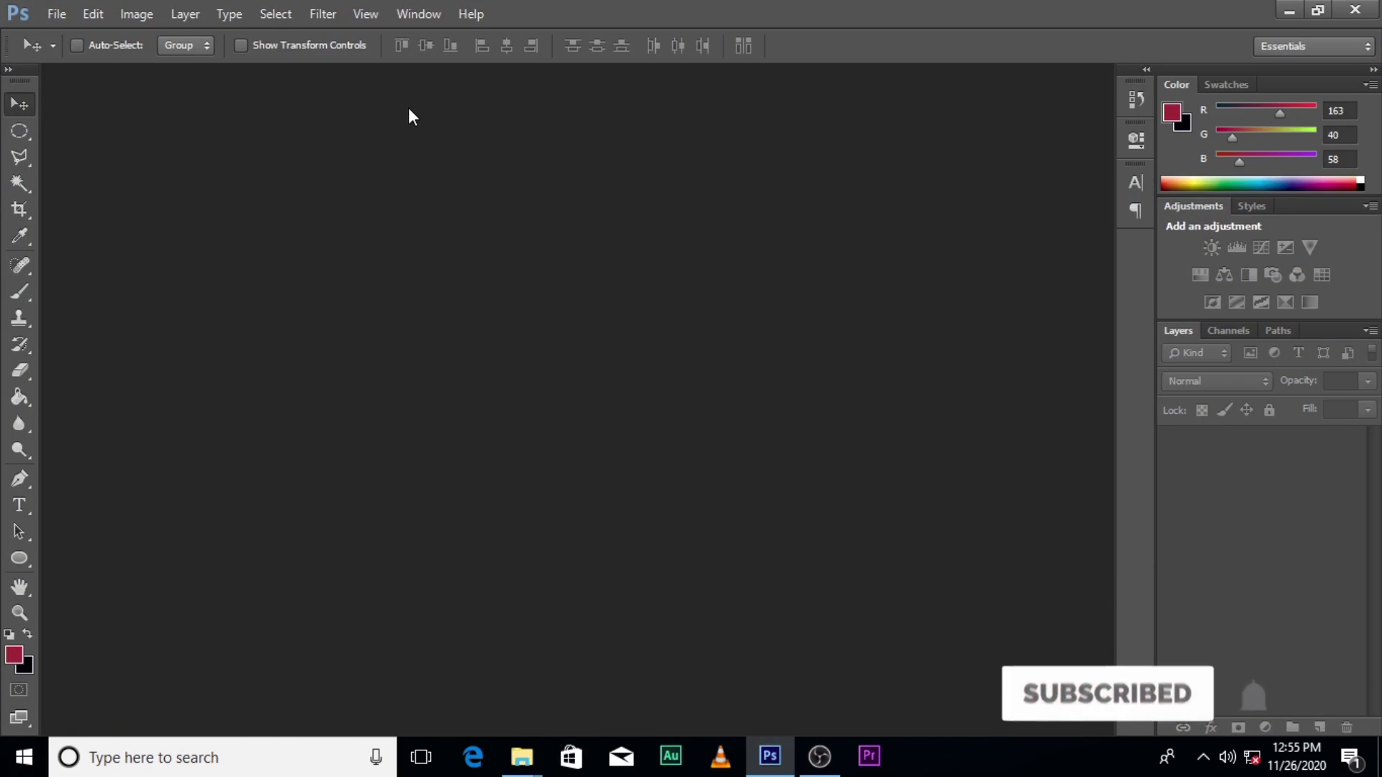
{"action": "key", "text": "ctrl+n"}
{"action": "left_click", "coordinate": [627, 262]}
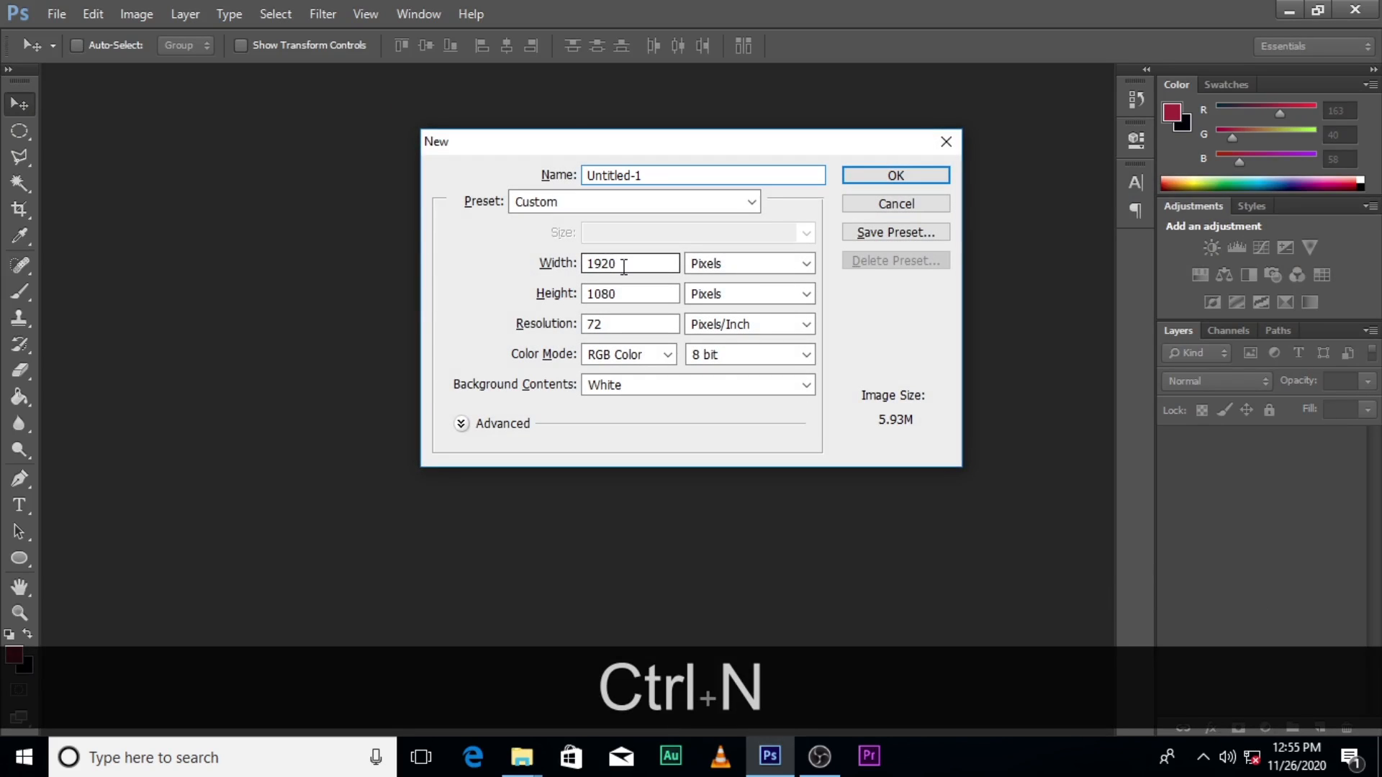
{"action": "left_click_drag", "start_coordinate": [627, 263], "coordinate": [479, 275]}
{"action": "type", "text": "100"}
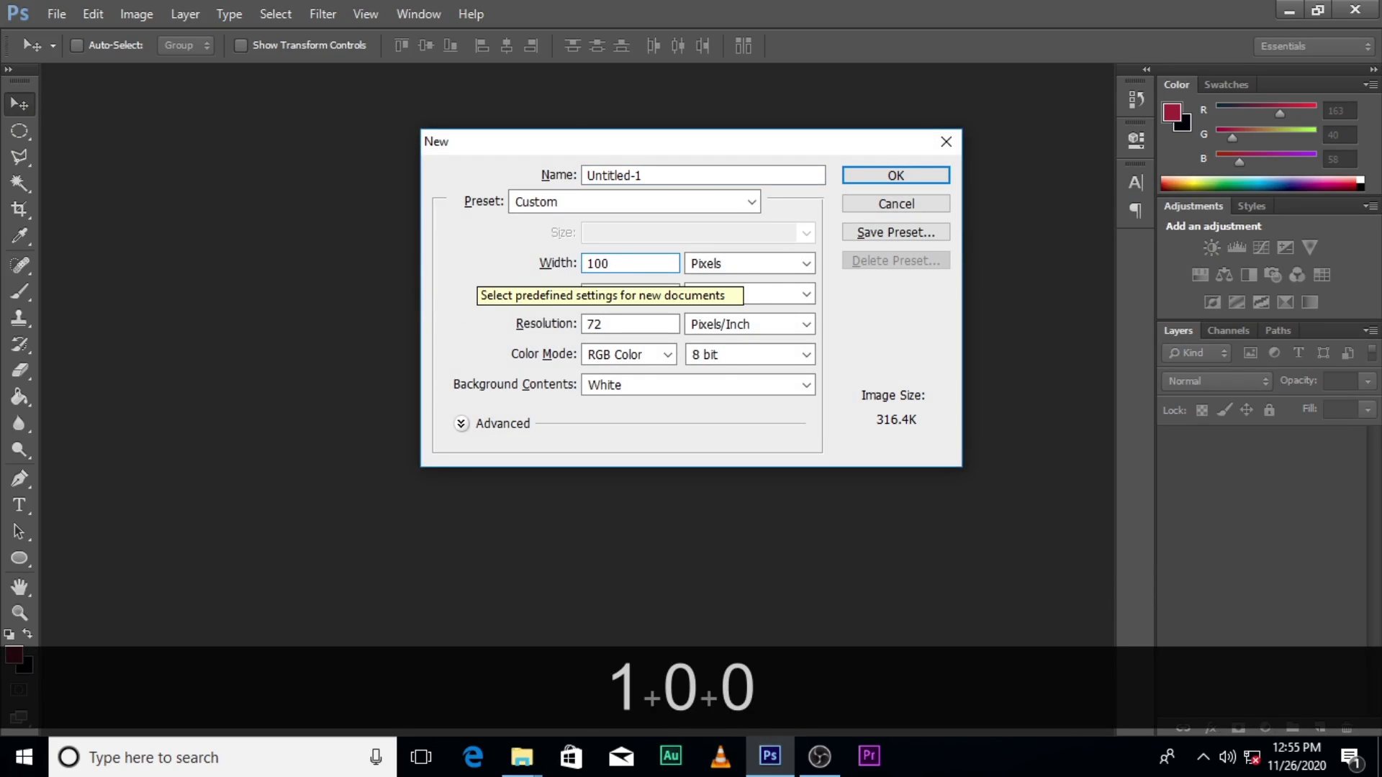
{"action": "type", "text": "0"}
{"action": "left_click_drag", "start_coordinate": [619, 294], "coordinate": [509, 293]}
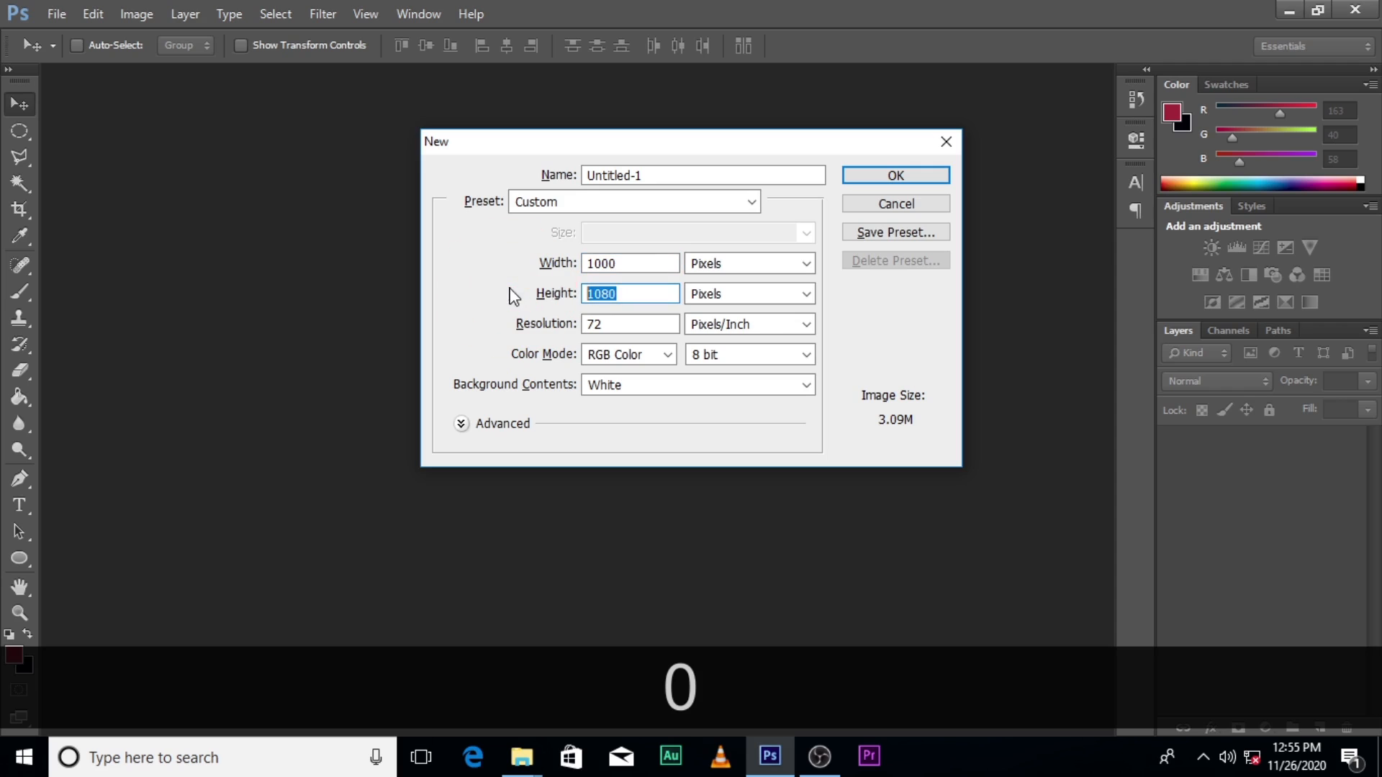
{"action": "type", "text": "1000"}
{"action": "key", "text": "Return"}
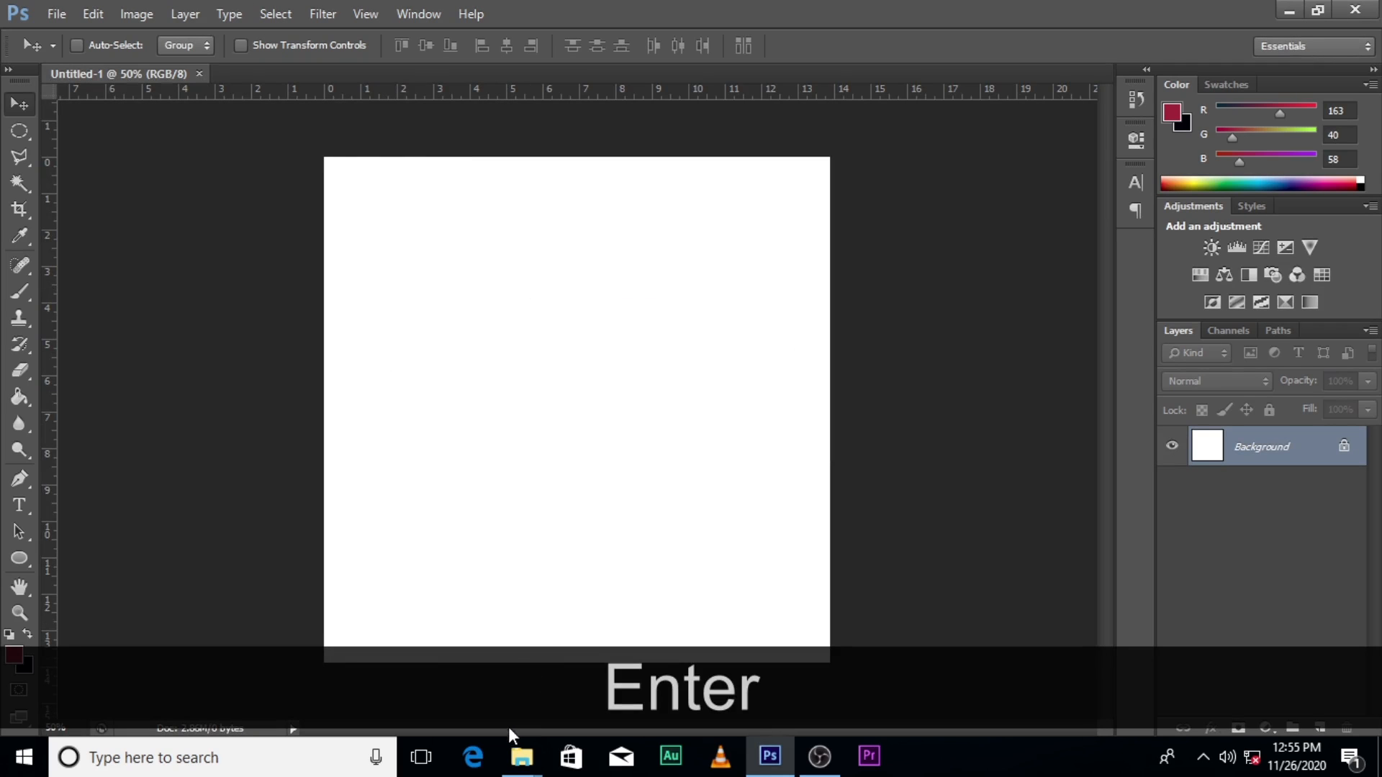
Place the travel-logo-template image from the New folder into the document, scale it to about 234% and shift it upward
{"action": "left_click", "coordinate": [512, 754]}
{"action": "left_click", "coordinate": [497, 633]}
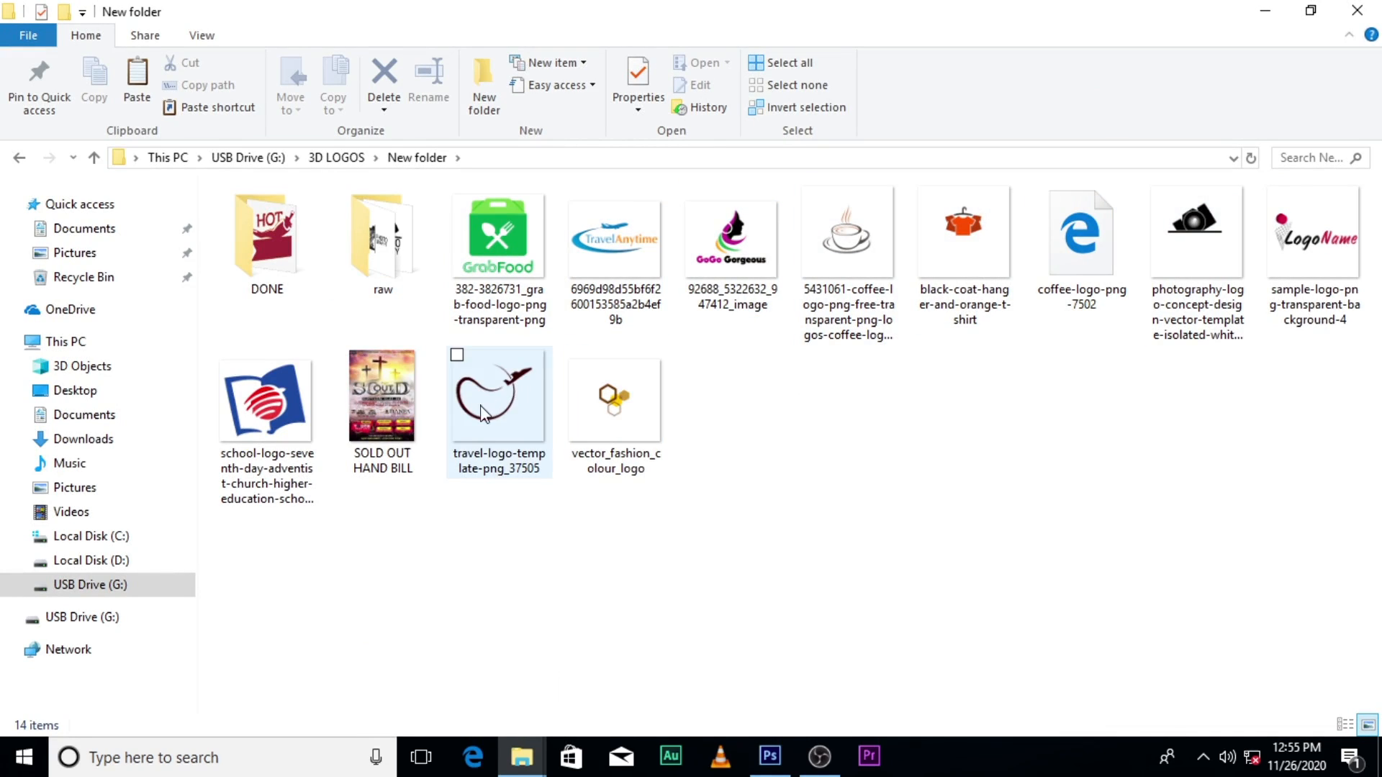
{"action": "left_click_drag", "start_coordinate": [481, 416], "coordinate": [565, 468]}
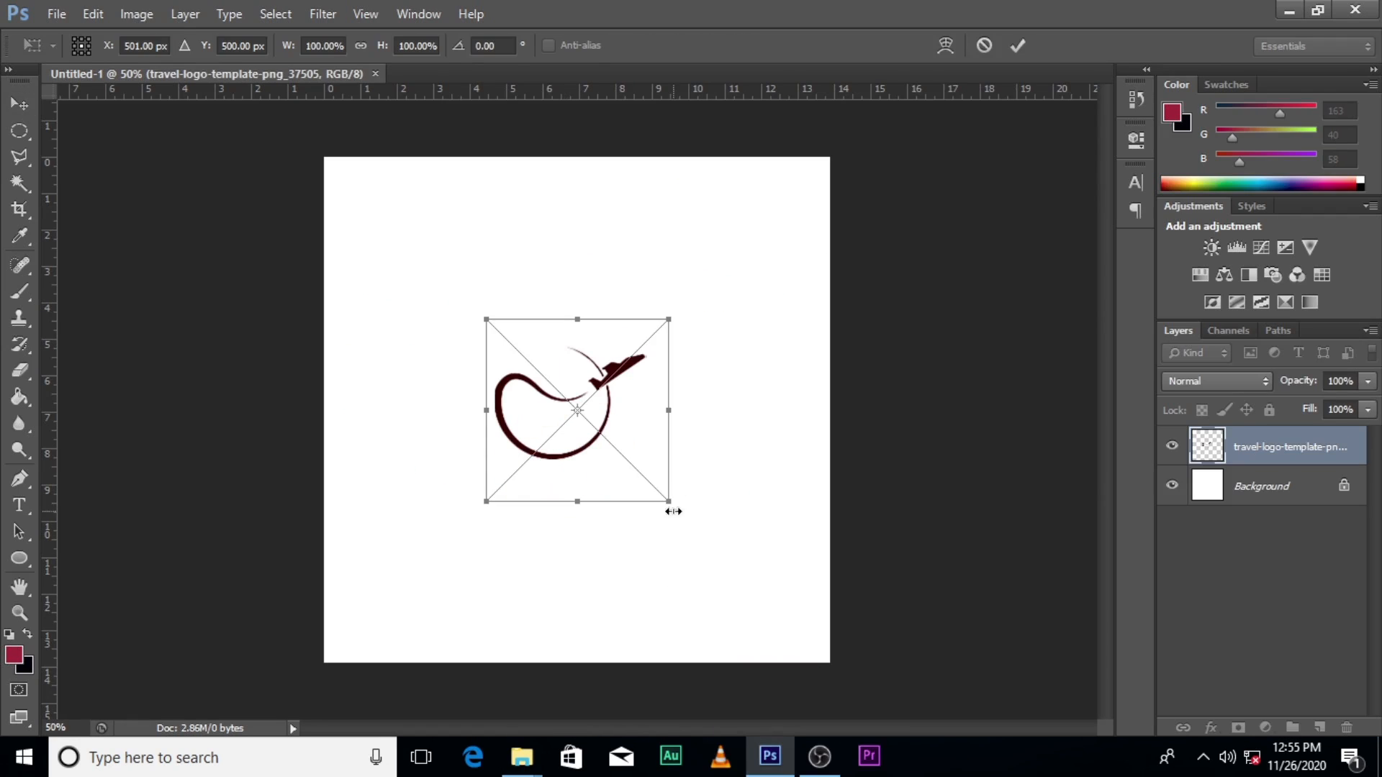
{"action": "left_click_drag", "start_coordinate": [666, 507], "coordinate": [802, 607]}
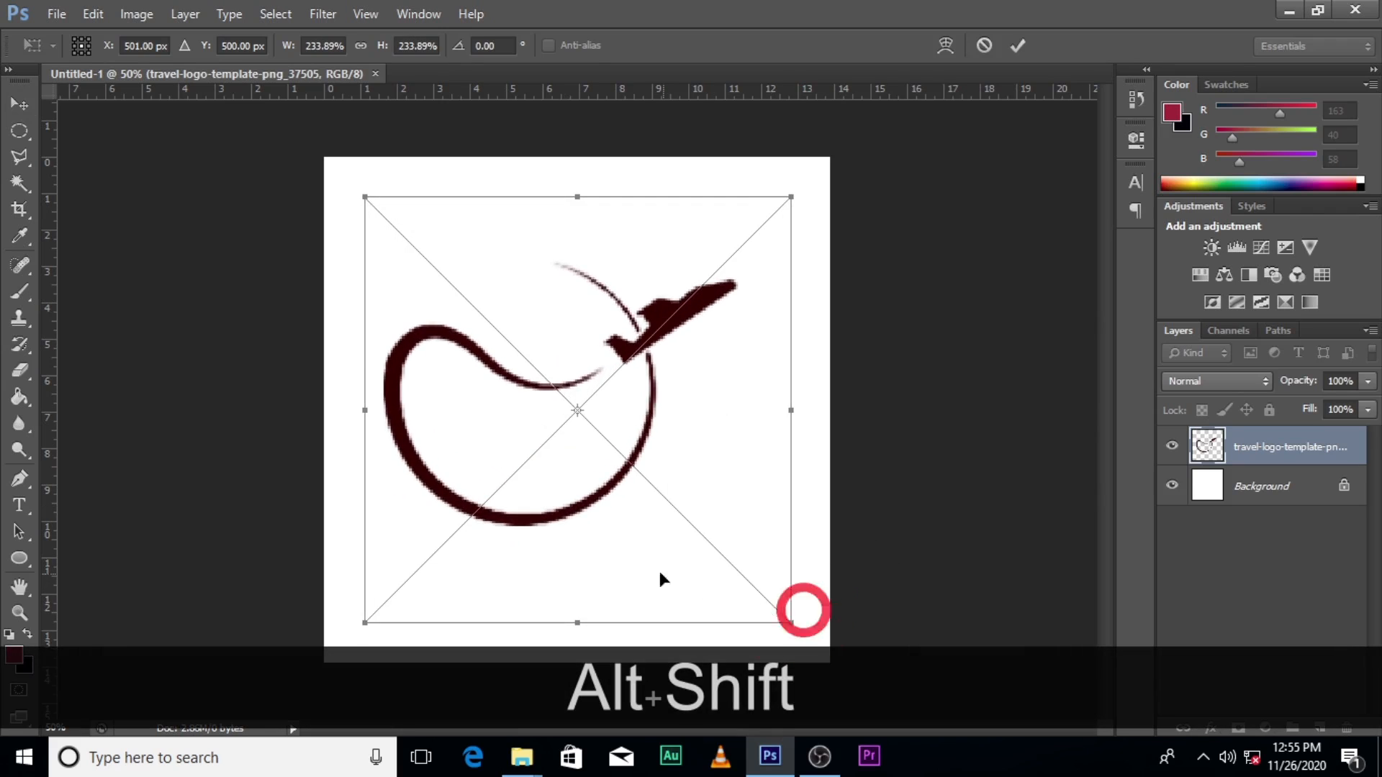
{"action": "left_click_drag", "start_coordinate": [660, 571], "coordinate": [607, 516]}
{"action": "key", "text": "Return"}
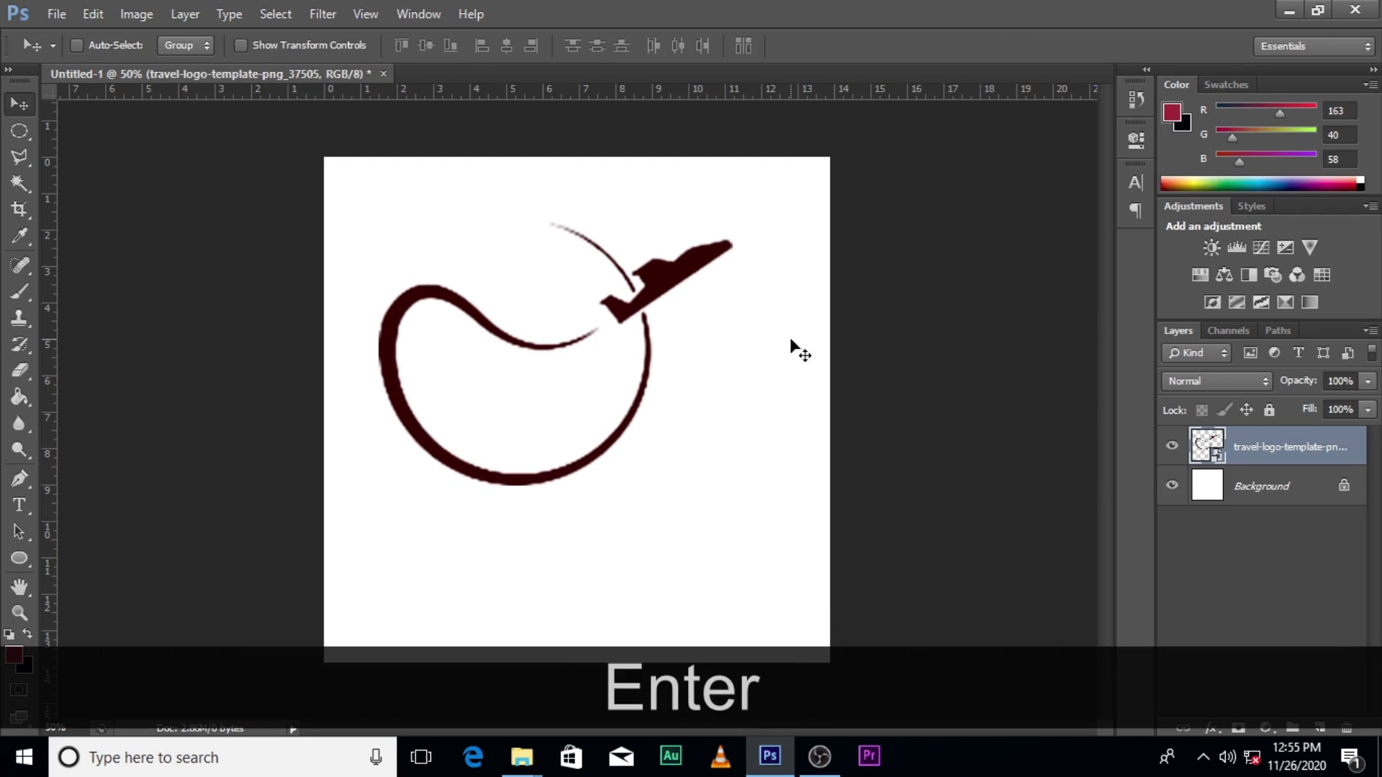
{"action": "left_click", "coordinate": [20, 184]}
{"action": "left_click", "coordinate": [488, 241]}
{"action": "key", "text": "ctrl+d"}
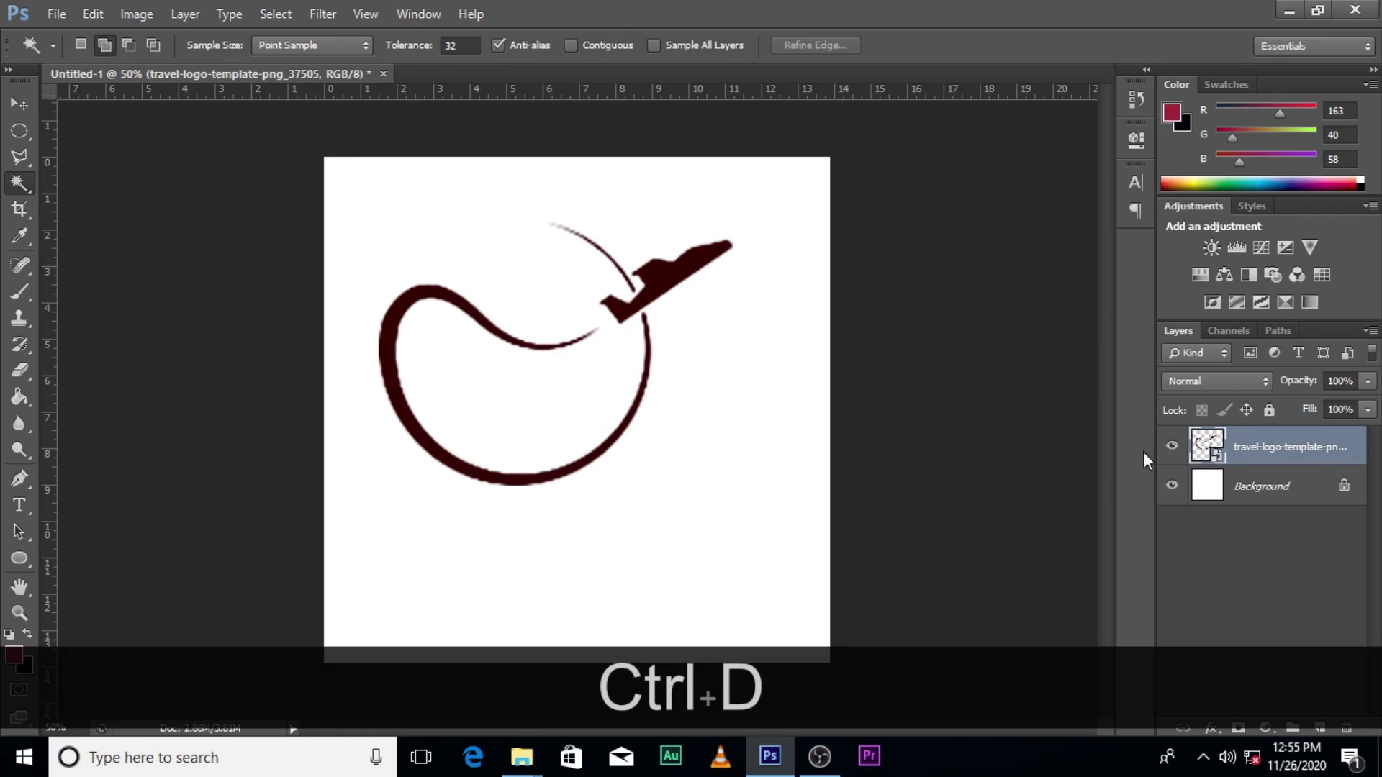
Hide the Background layer, then scale the airplane logo down to about 153% and move it toward the canvas's left side
{"action": "left_click", "coordinate": [1172, 486]}
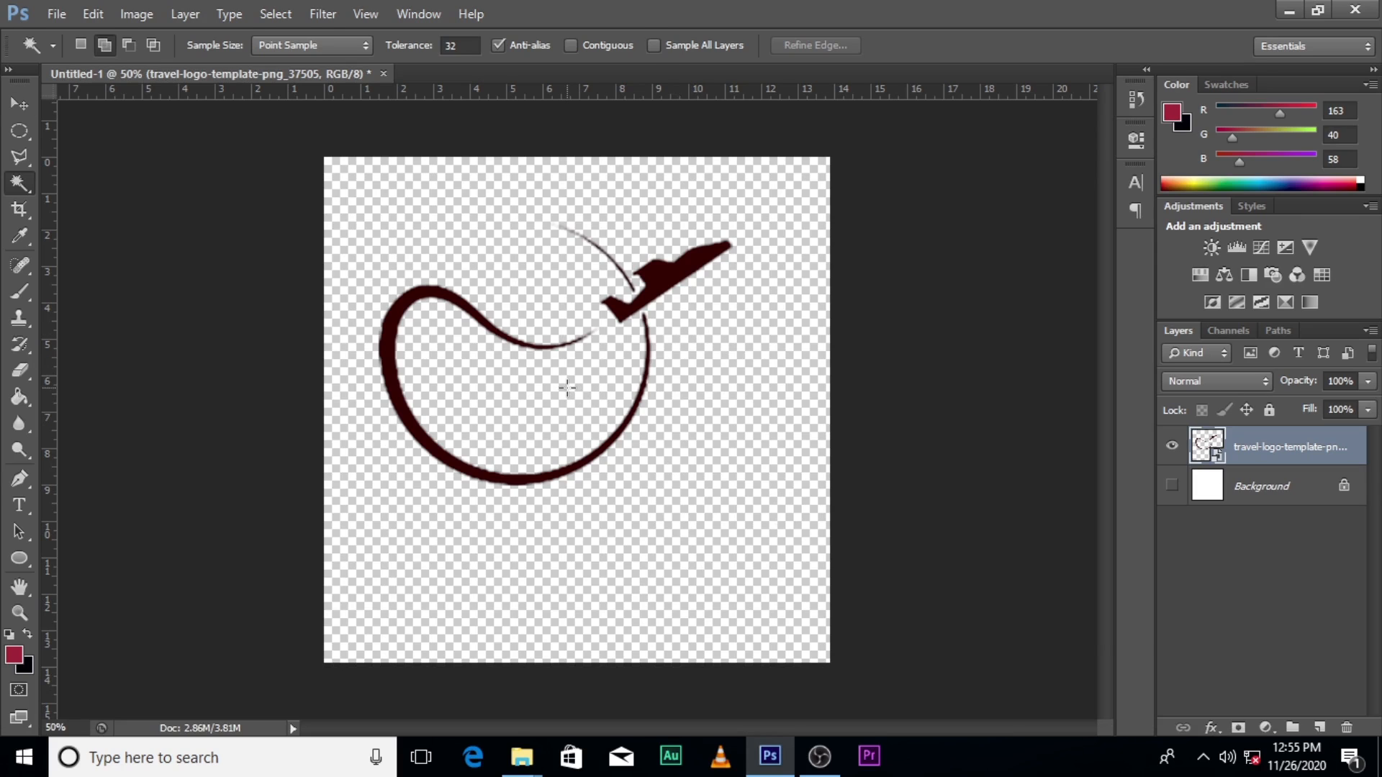
{"action": "key", "text": "v"}
{"action": "key", "text": "ctrl+t"}
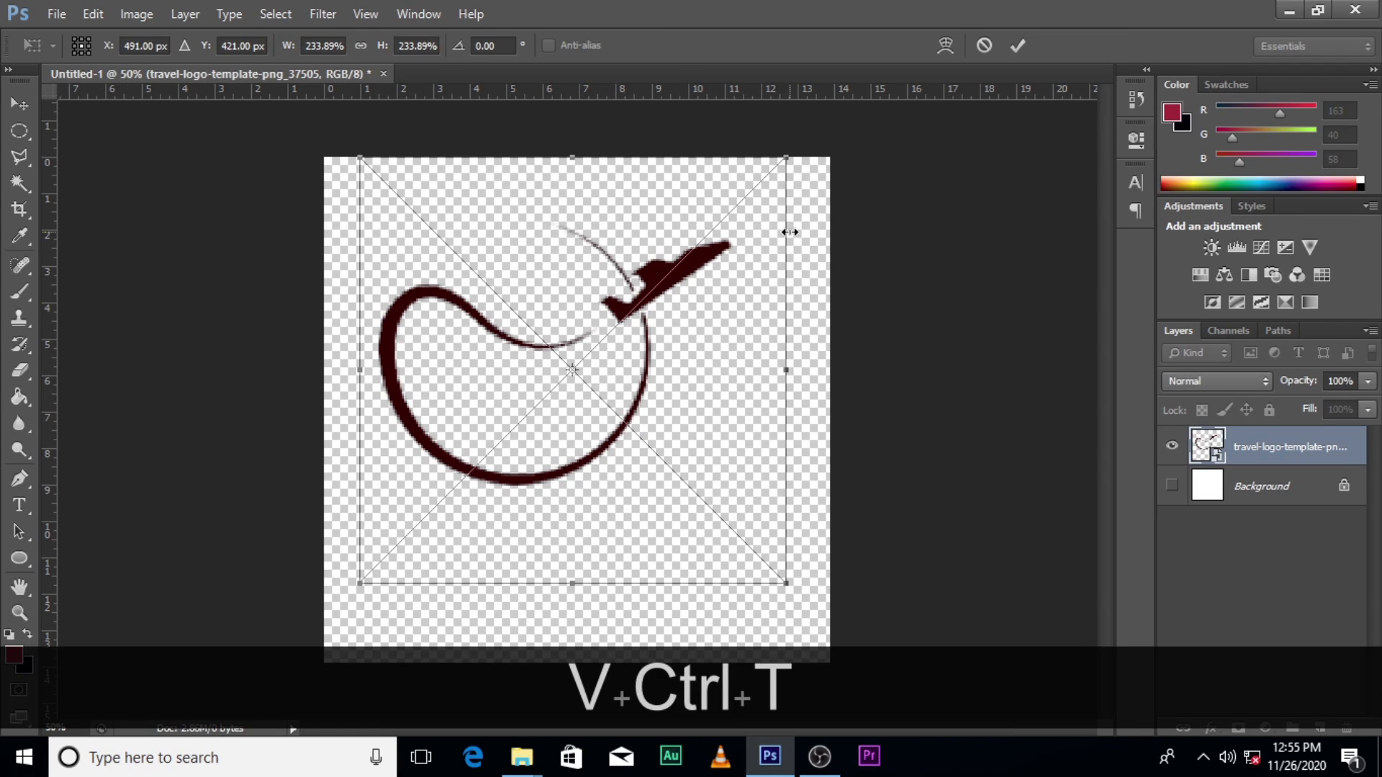
{"action": "left_click_drag", "start_coordinate": [787, 165], "coordinate": [685, 208]}
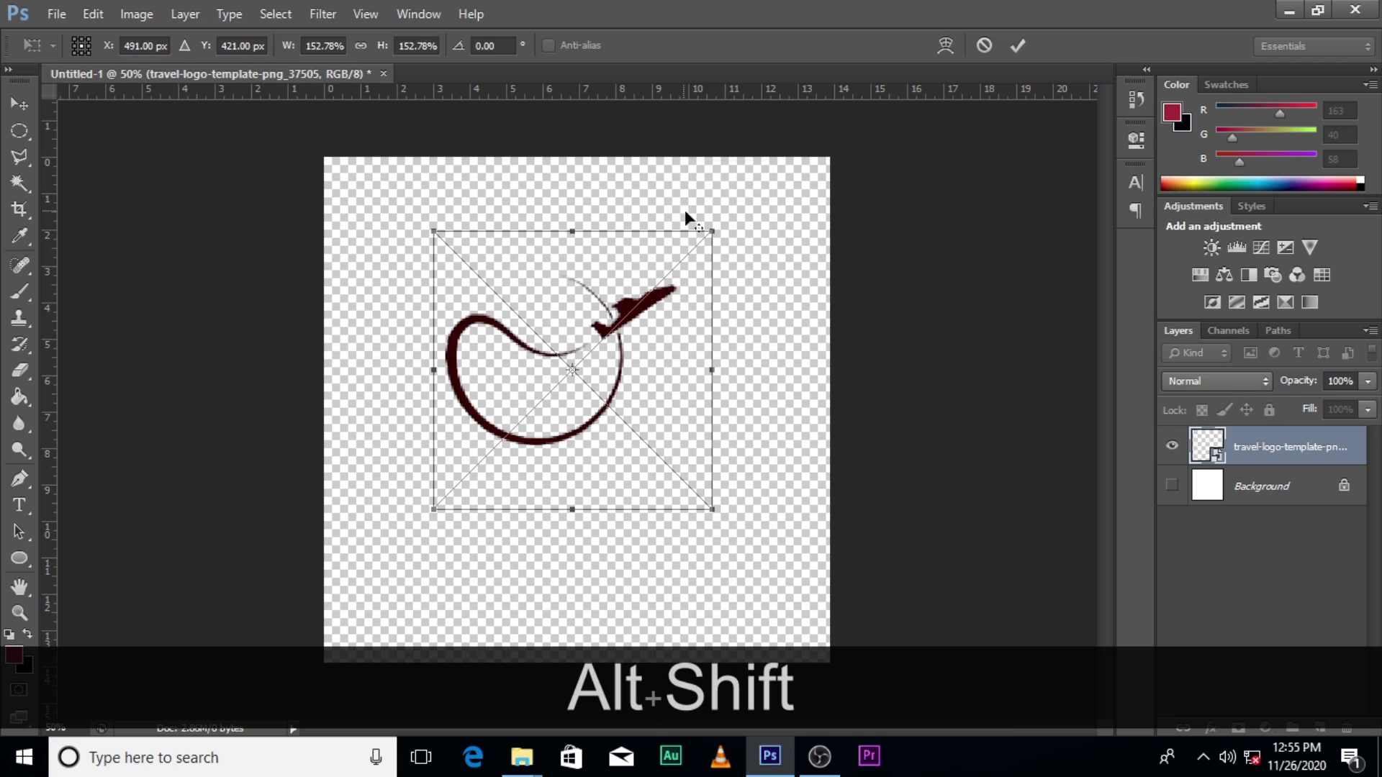
{"action": "left_click_drag", "start_coordinate": [659, 361], "coordinate": [593, 368]}
{"action": "key", "text": "Return"}
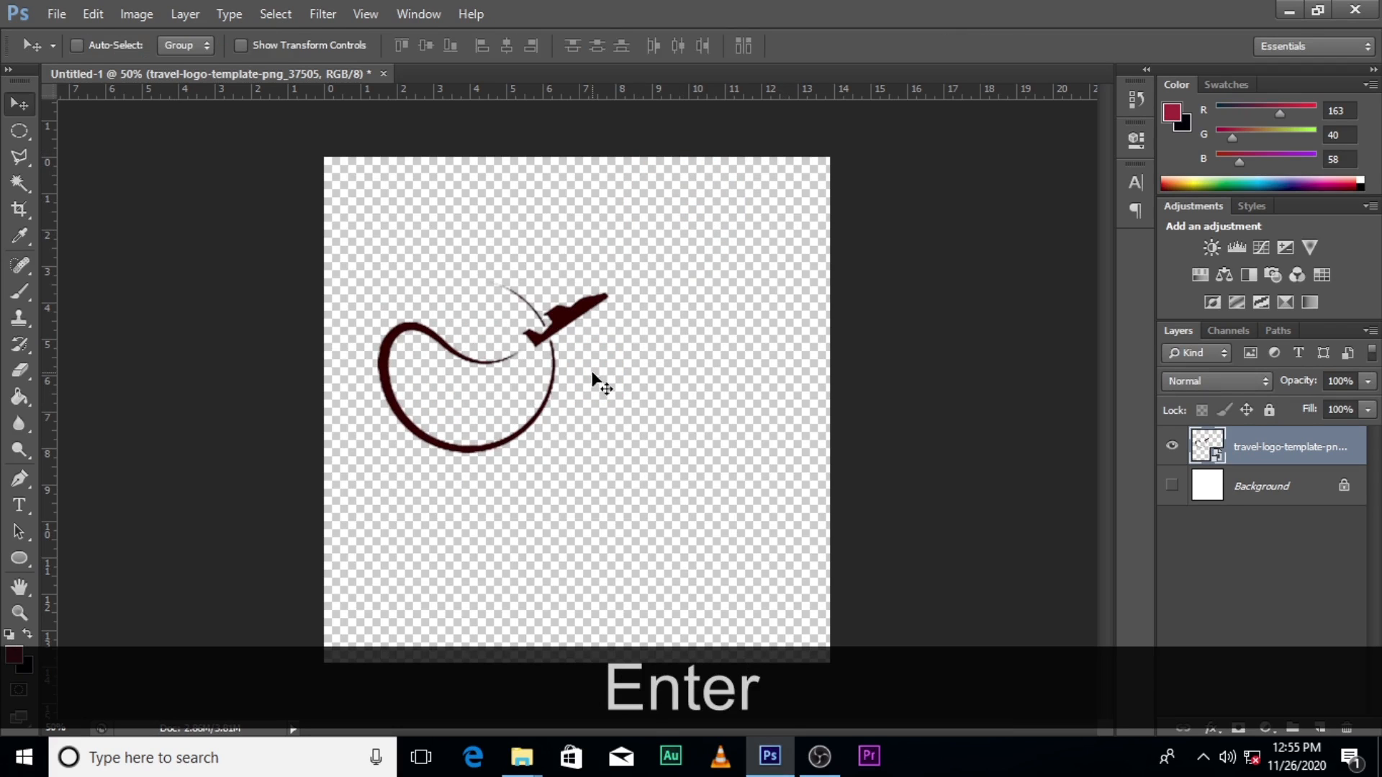
Add the text "TRAVEL AND TOUR" in small capitals to the right of the airplane logo
{"action": "key", "text": "t"}
{"action": "left_click", "coordinate": [614, 375]}
{"action": "type", "text": "TRA"}
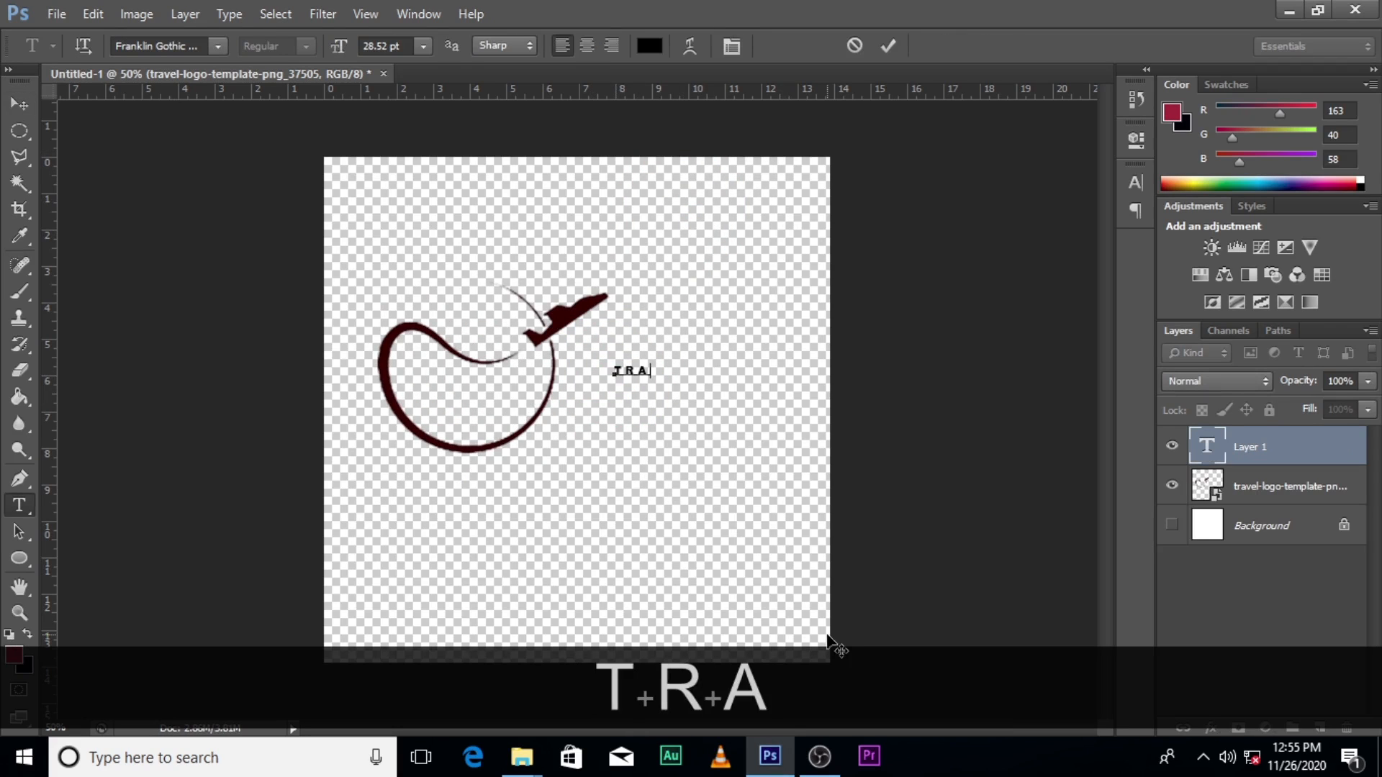
{"action": "type", "text": "VEL A"}
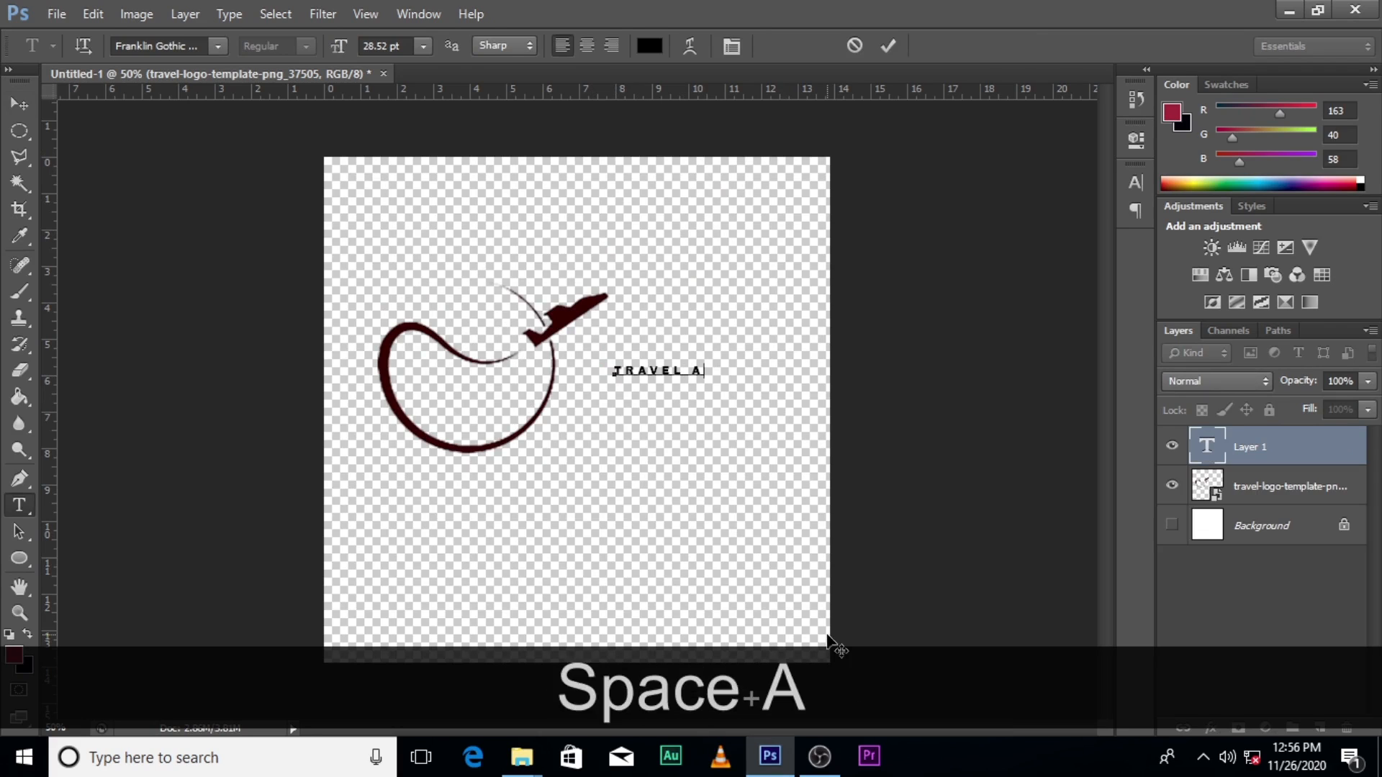
{"action": "type", "text": "ND TOUR"}
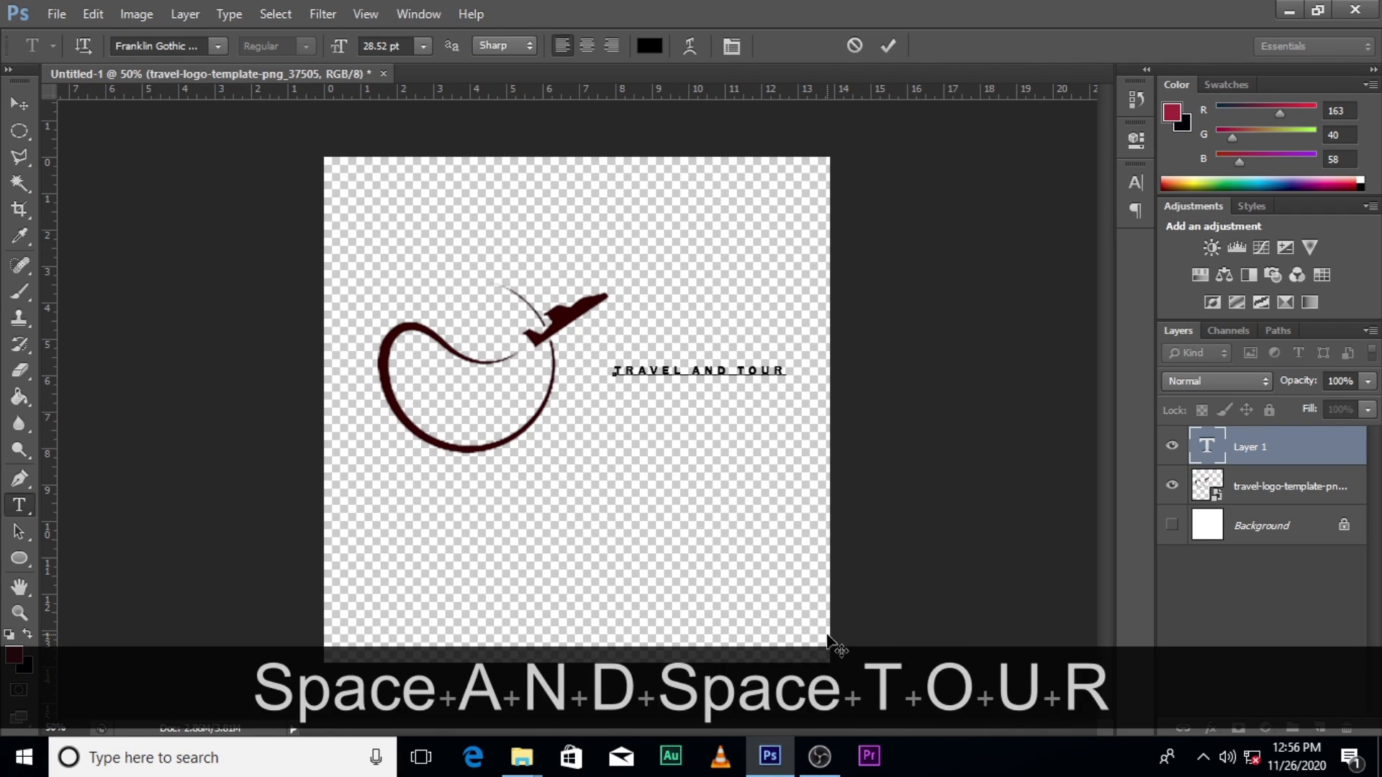
{"action": "left_click", "coordinate": [1268, 450]}
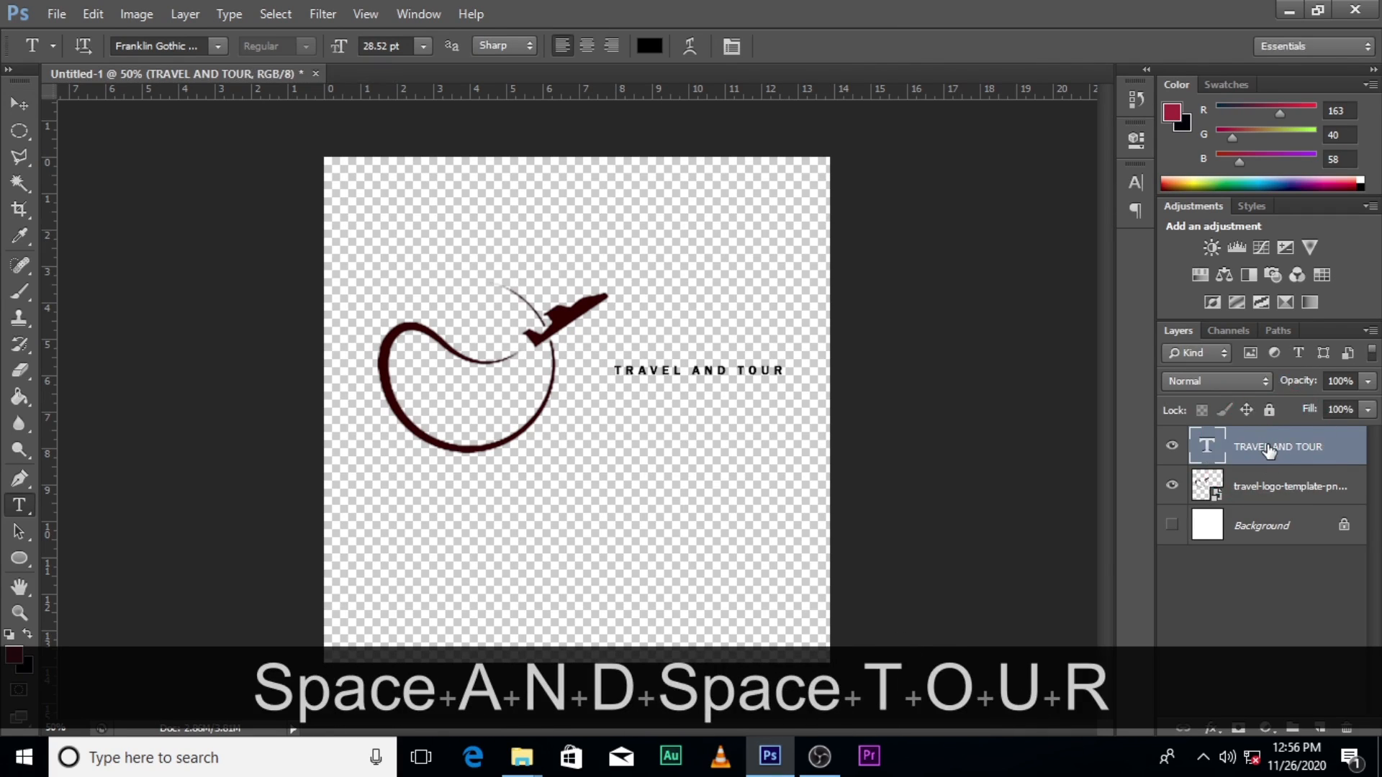
Remove "AND TOUR" from the text layer so that it reads only "TRAVEL"
{"action": "double_click", "coordinate": [1207, 447]}
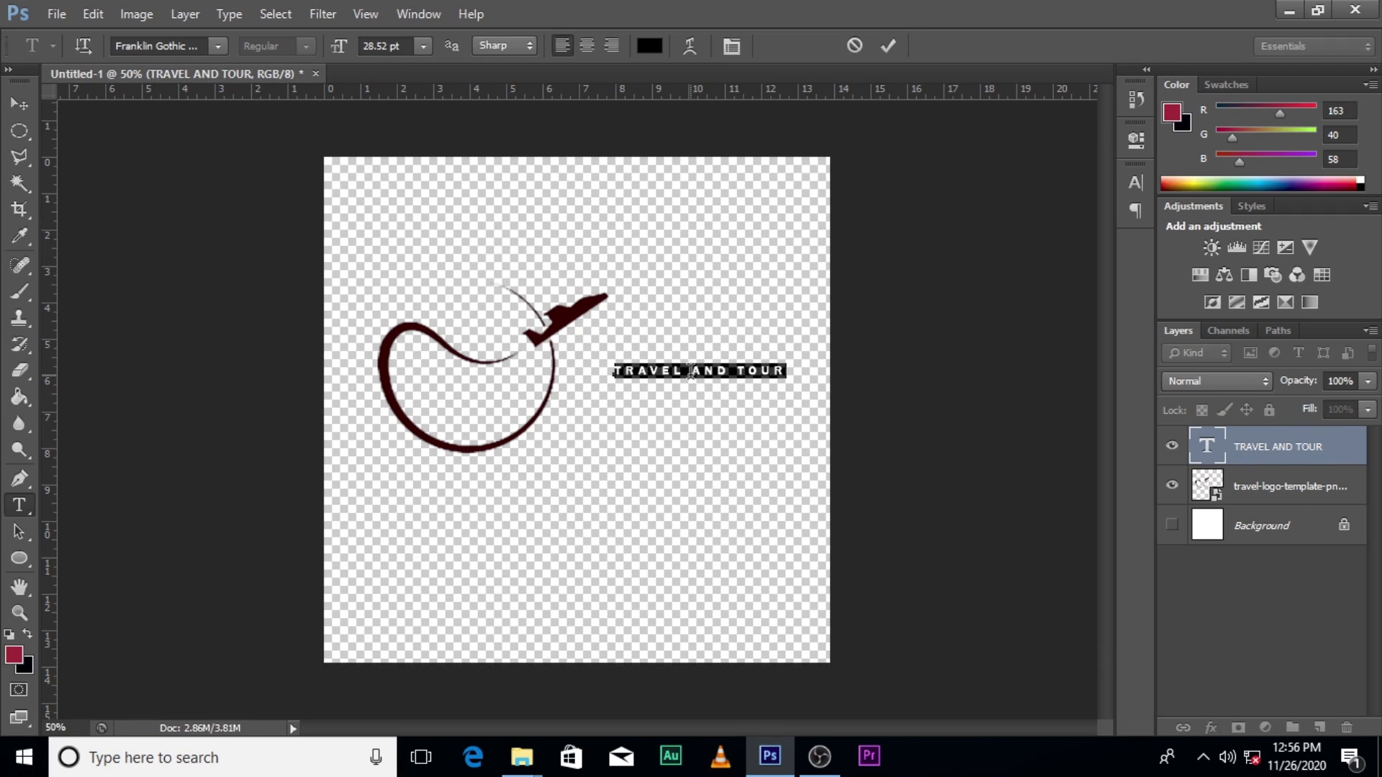
{"action": "left_click_drag", "start_coordinate": [690, 371], "coordinate": [729, 377]}
{"action": "key", "text": "BackSpace"}
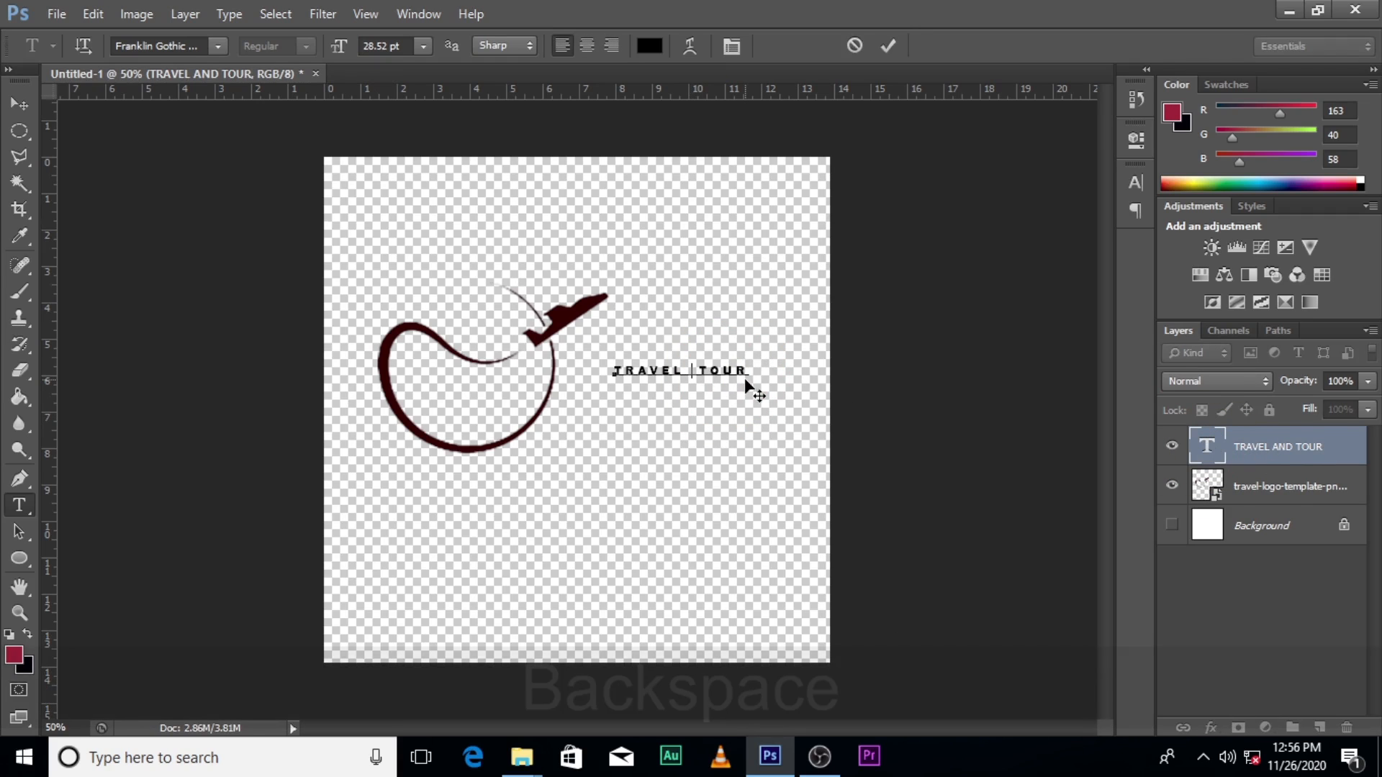
{"action": "key", "text": "Delete"}
{"action": "key", "text": "Delete"}
{"action": "key", "text": "Delete"}
{"action": "key", "text": "Delete"}
{"action": "key", "text": "Delete"}
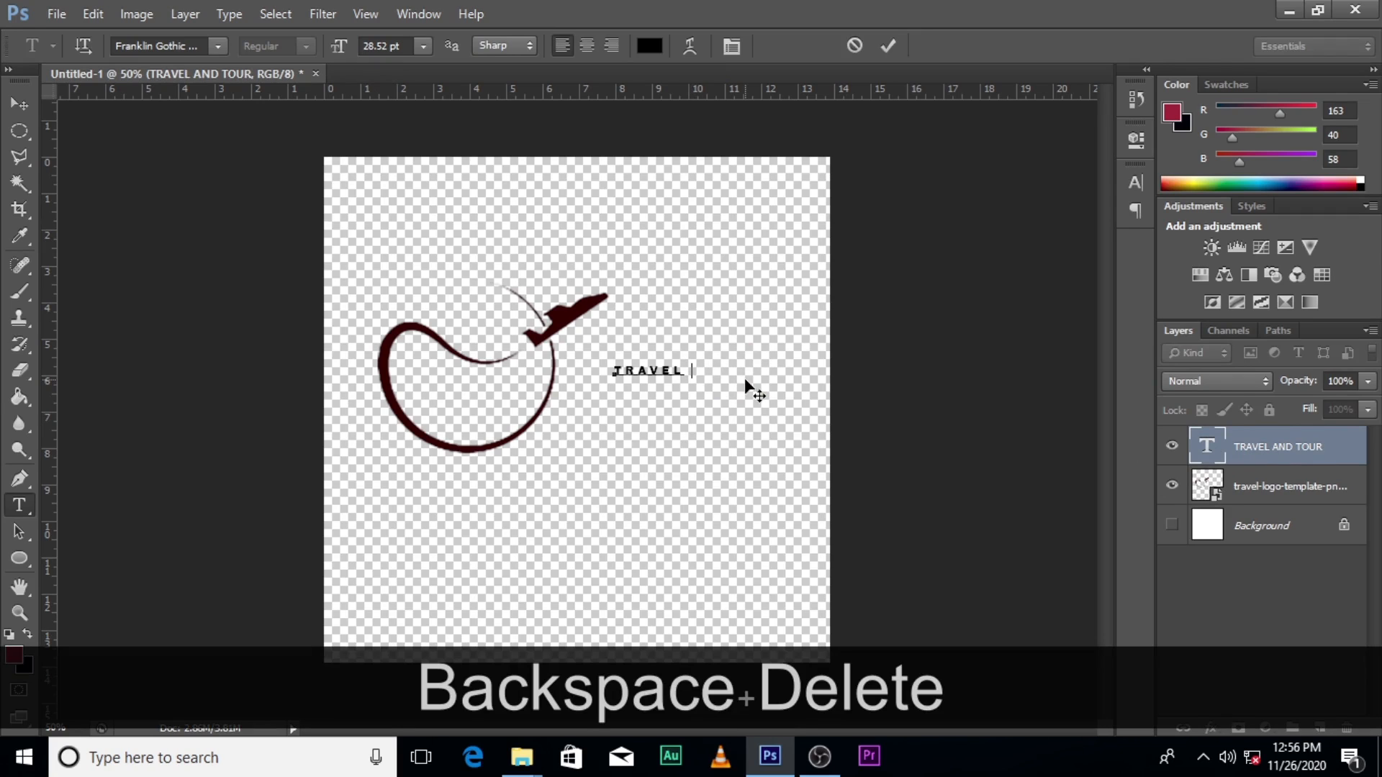
{"action": "left_click", "coordinate": [1260, 448]}
Enlarge the TRAVEL text to about 263% and place it just right of the logo's circle, below the plane
{"action": "key", "text": "ctrl+t"}
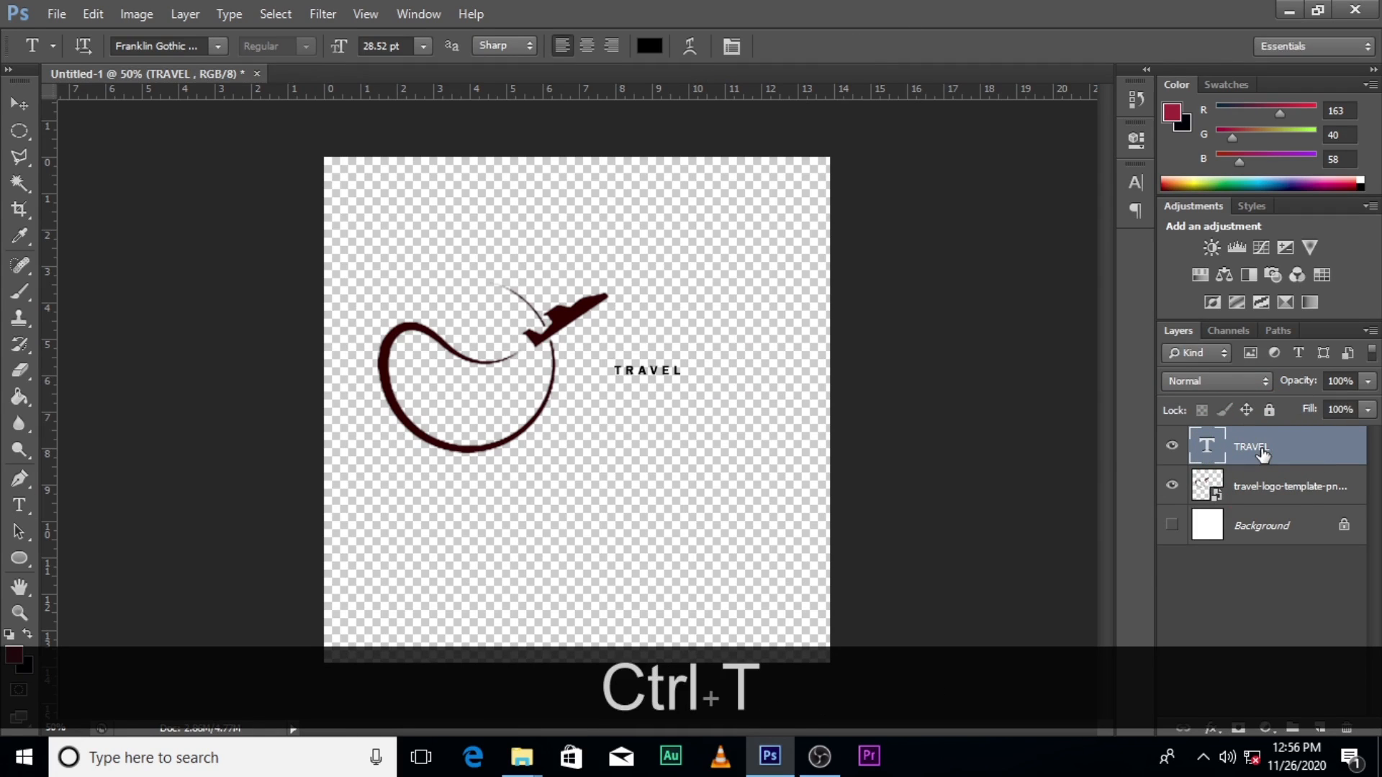
{"action": "mouse_move", "coordinate": [692, 375]}
{"action": "left_mouse_down"}
{"action": "mouse_move", "coordinate": [734, 423]}
{"action": "mouse_move", "coordinate": [689, 358]}
{"action": "left_mouse_up"}
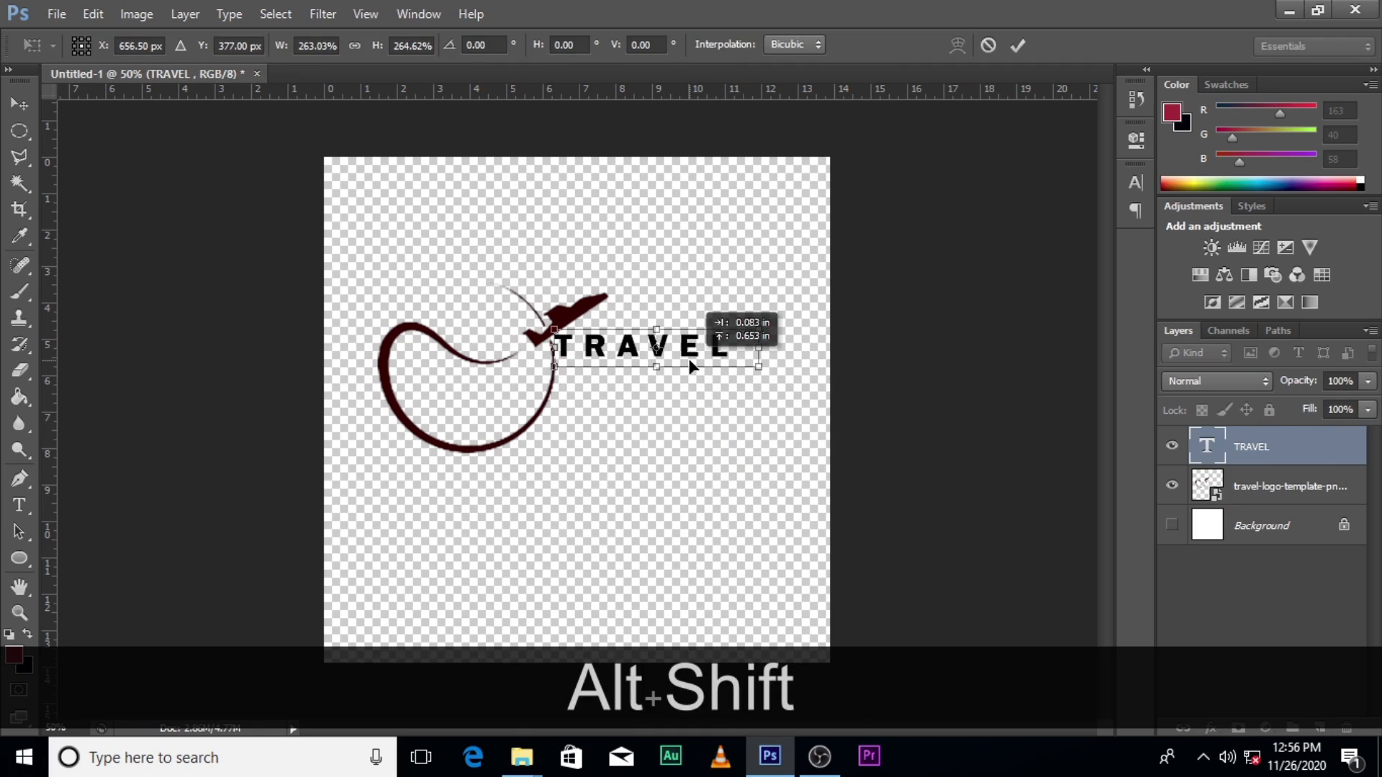
{"action": "key", "text": "Return"}
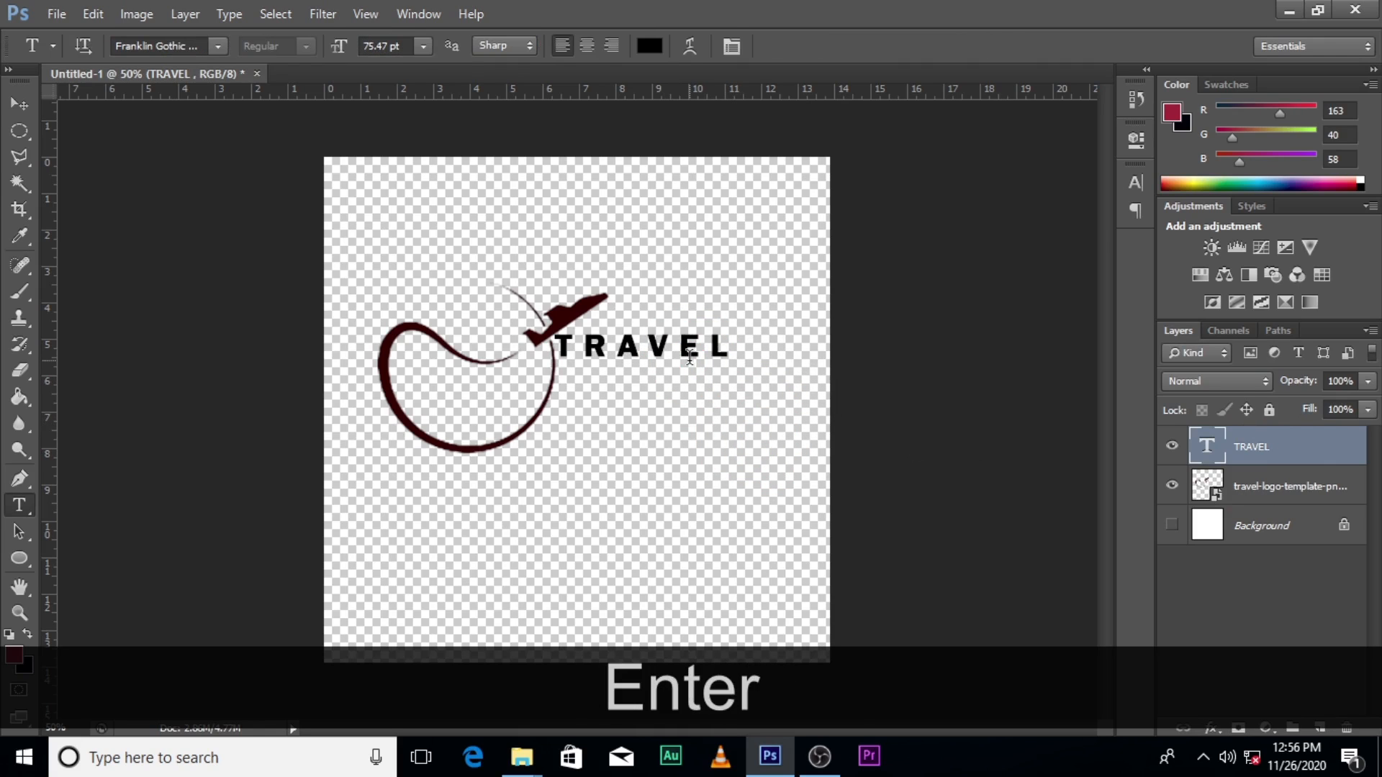
{"action": "key", "text": "v"}
{"action": "key", "text": "Right"}
{"action": "key", "text": "Right"}
{"action": "key", "text": "Right"}
{"action": "key", "text": "Down"}
{"action": "key", "text": "Down"}
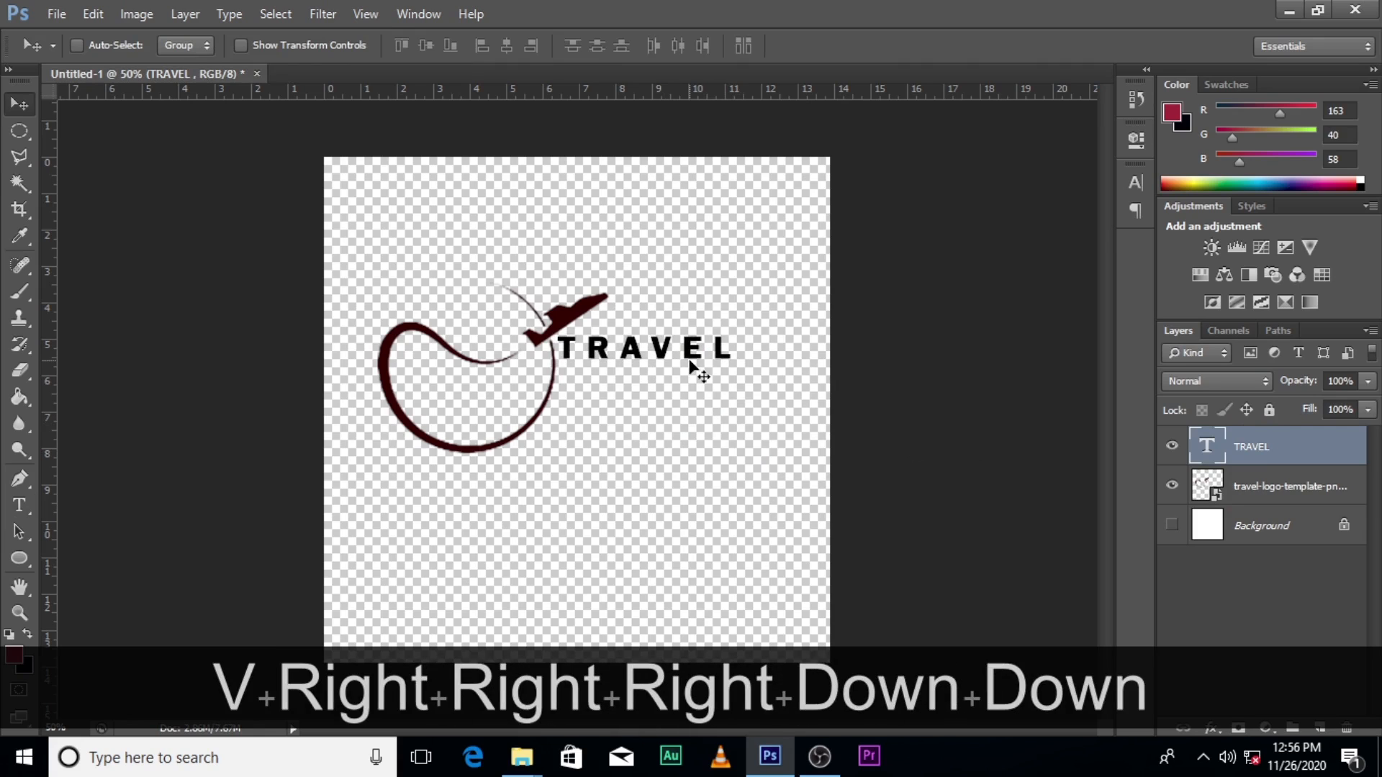
{"action": "left_click", "coordinate": [1139, 185]}
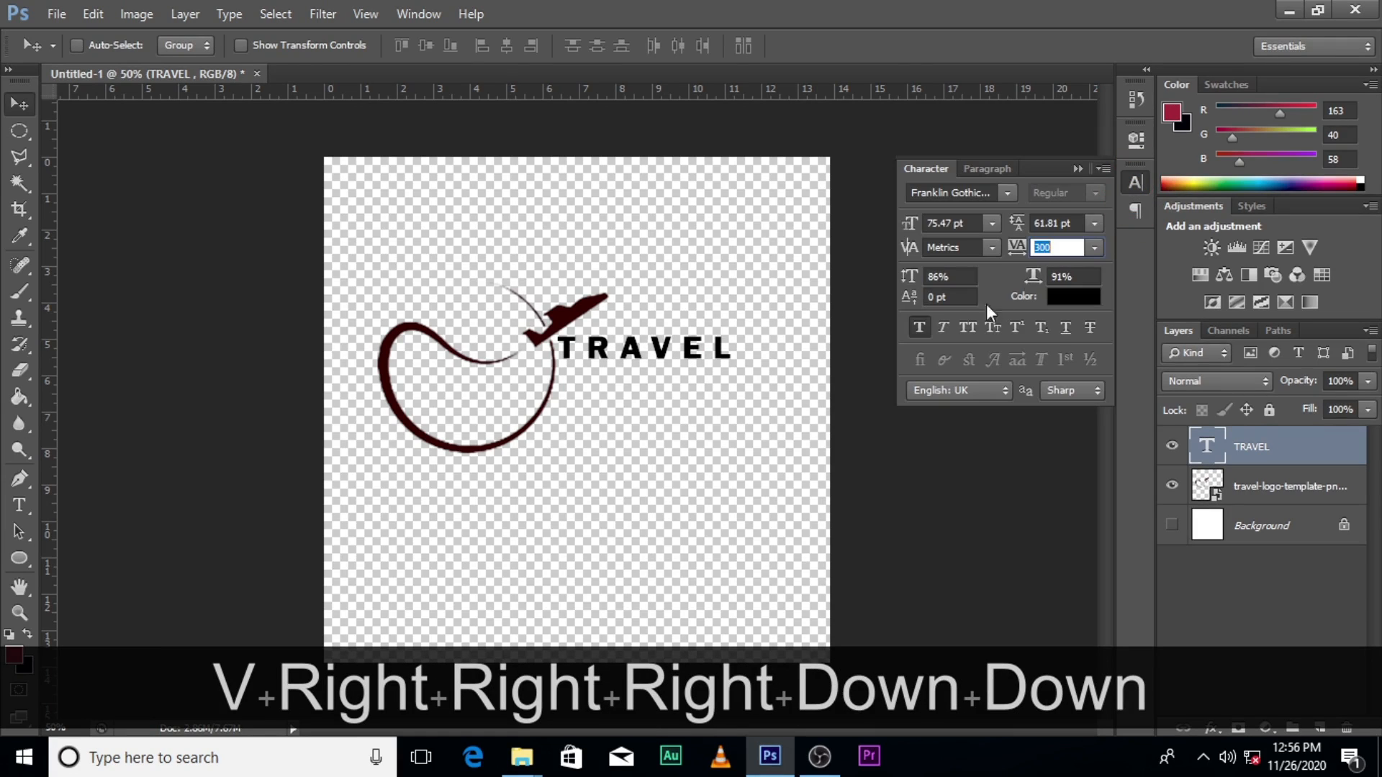
{"action": "left_click", "coordinate": [942, 327]}
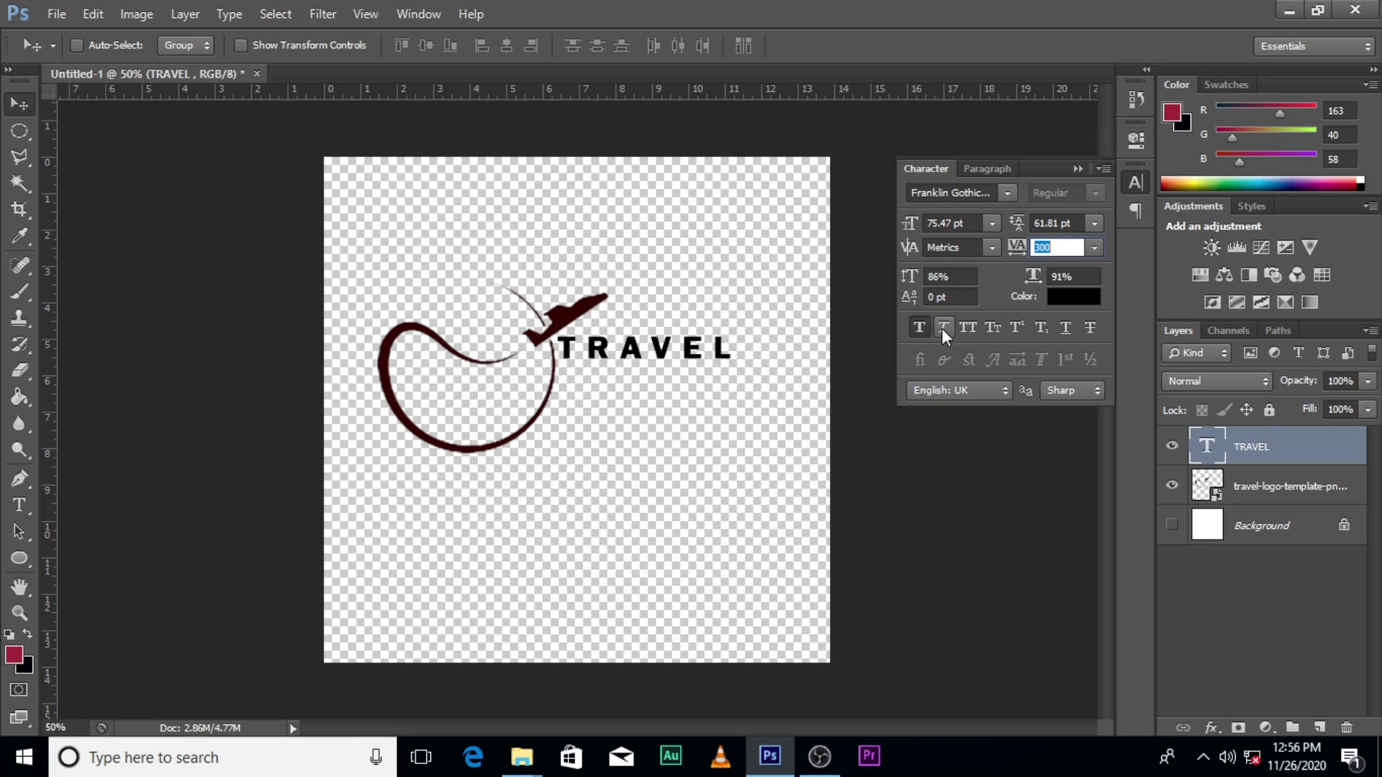
{"action": "key", "text": "ctrl+j"}
{"action": "key", "text": "shift+Down"}
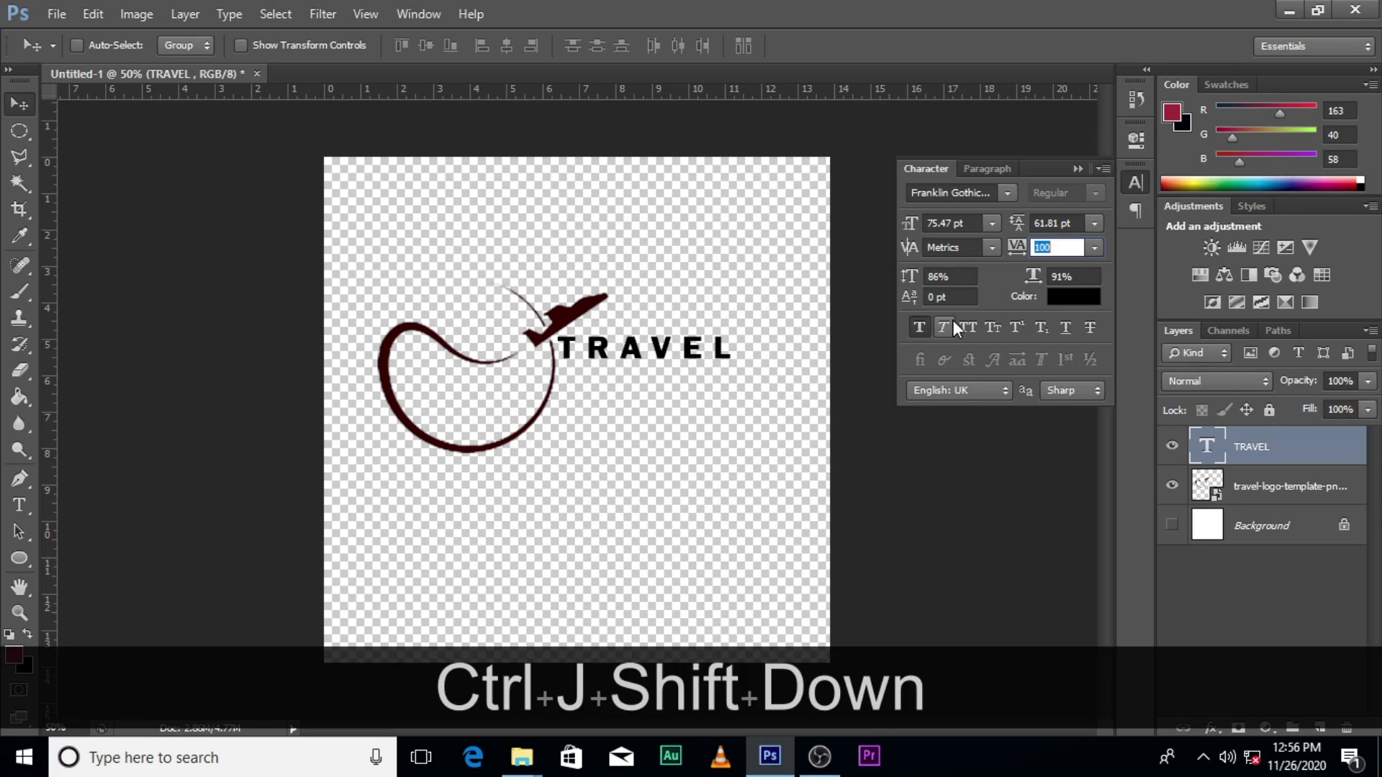
{"action": "type", "text": "V"}
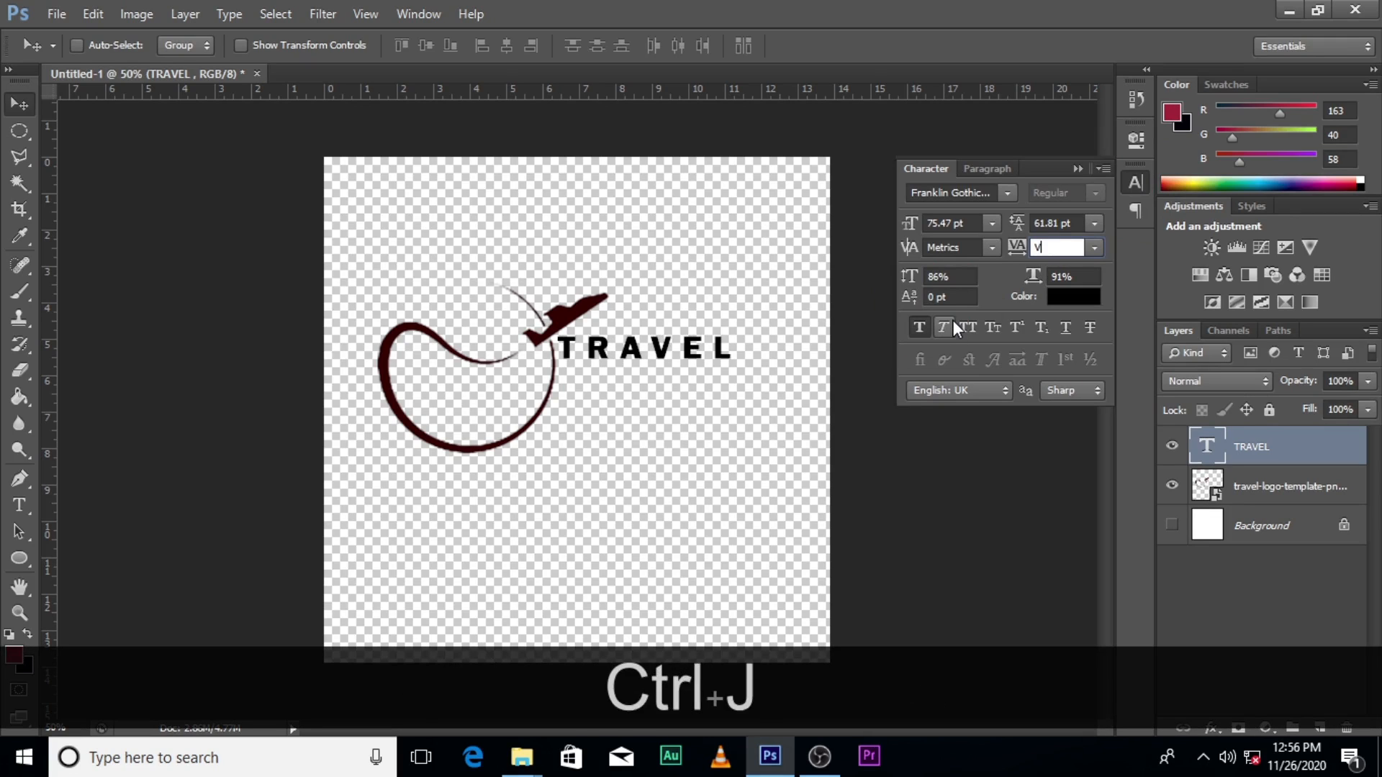
{"action": "left_click", "coordinate": [1078, 171]}
{"action": "left_click", "coordinate": [611, 274]}
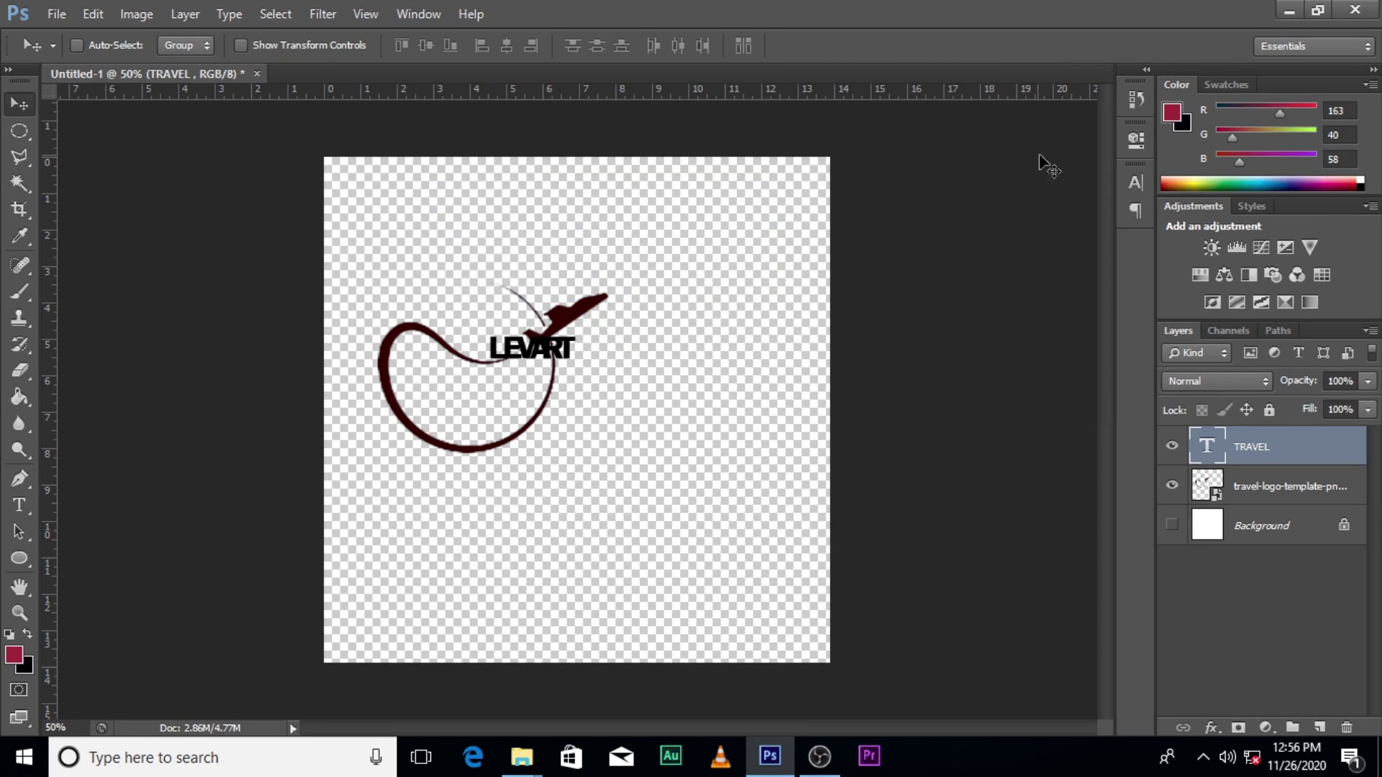
{"action": "key", "text": "ctrl+z"}
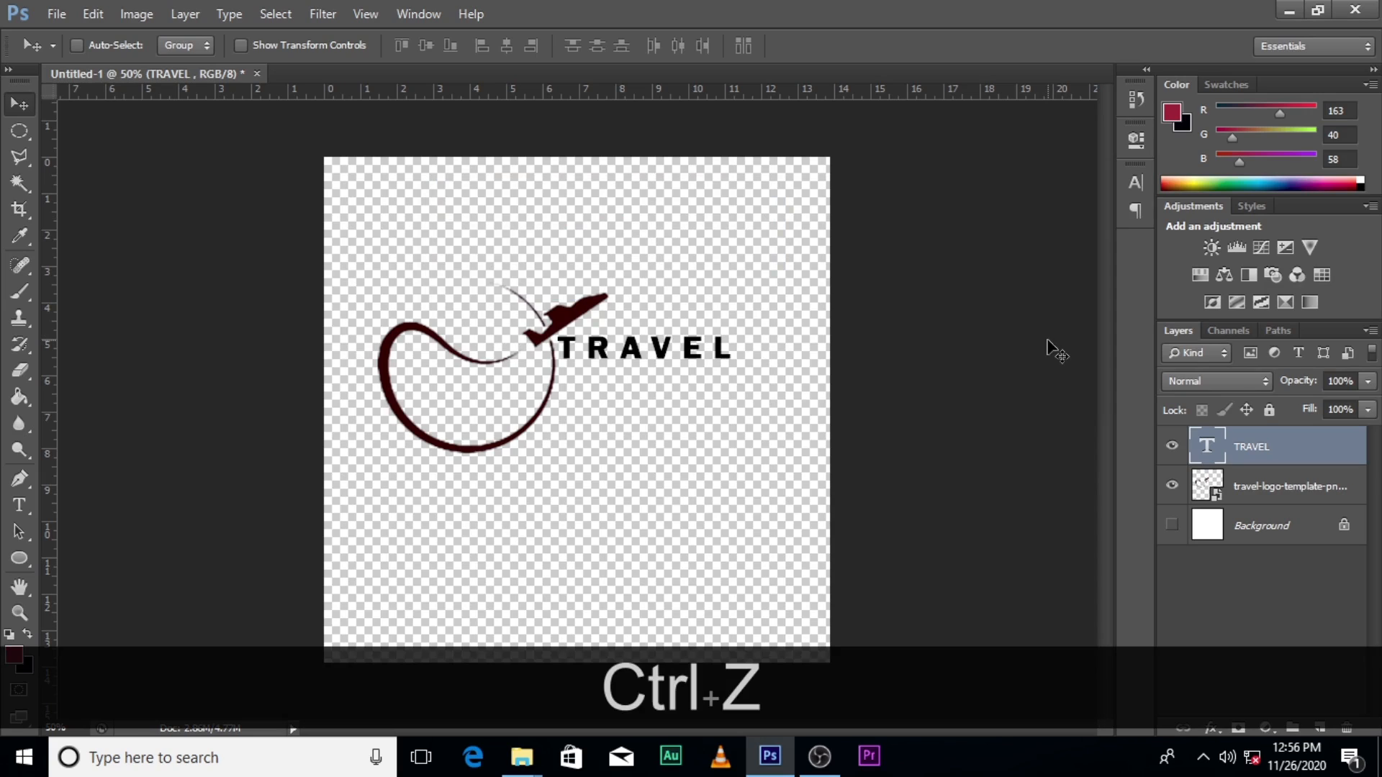
Duplicate the TRAVEL text layer and move the copy straight down, directly below the original
{"action": "key", "text": "ctrl+j"}
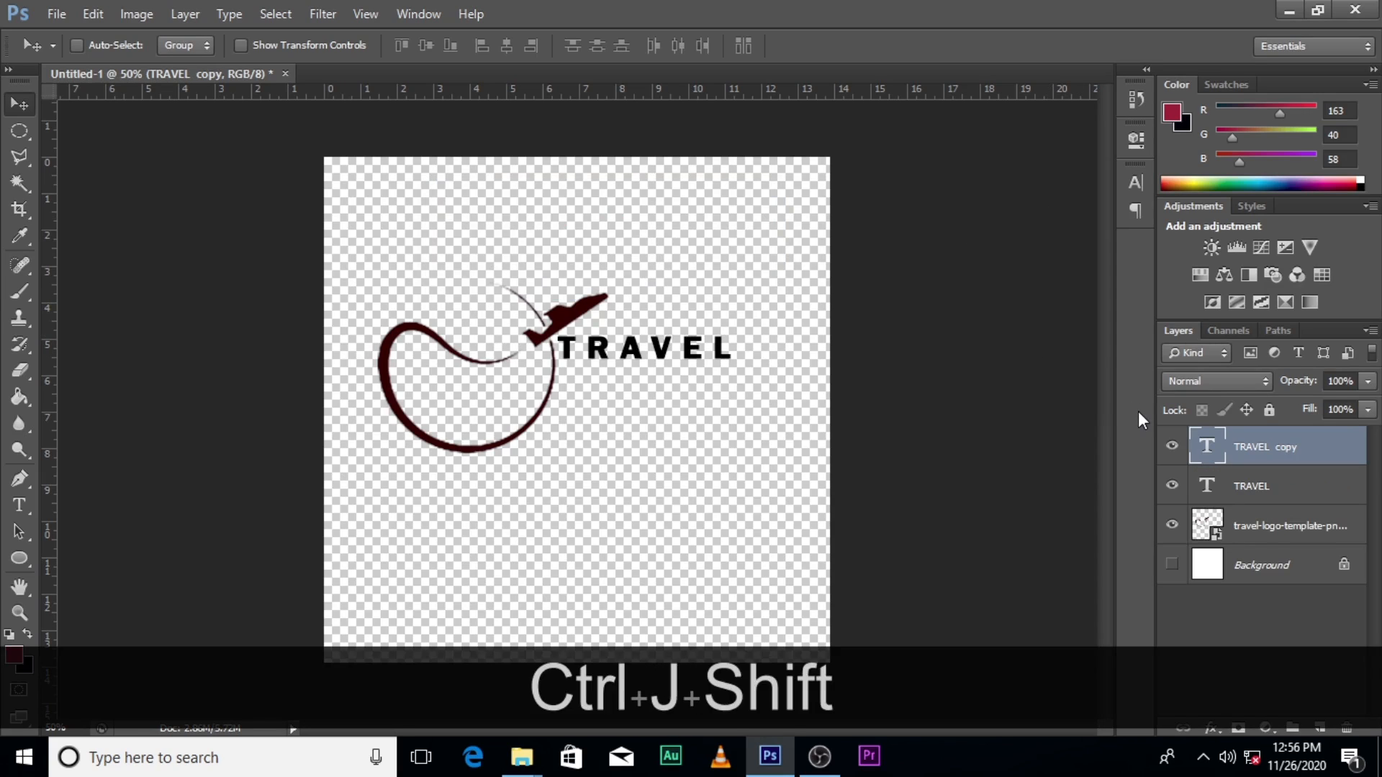
{"action": "key", "text": "shift+Down"}
{"action": "key", "text": "Down"}
{"action": "key", "text": "Down"}
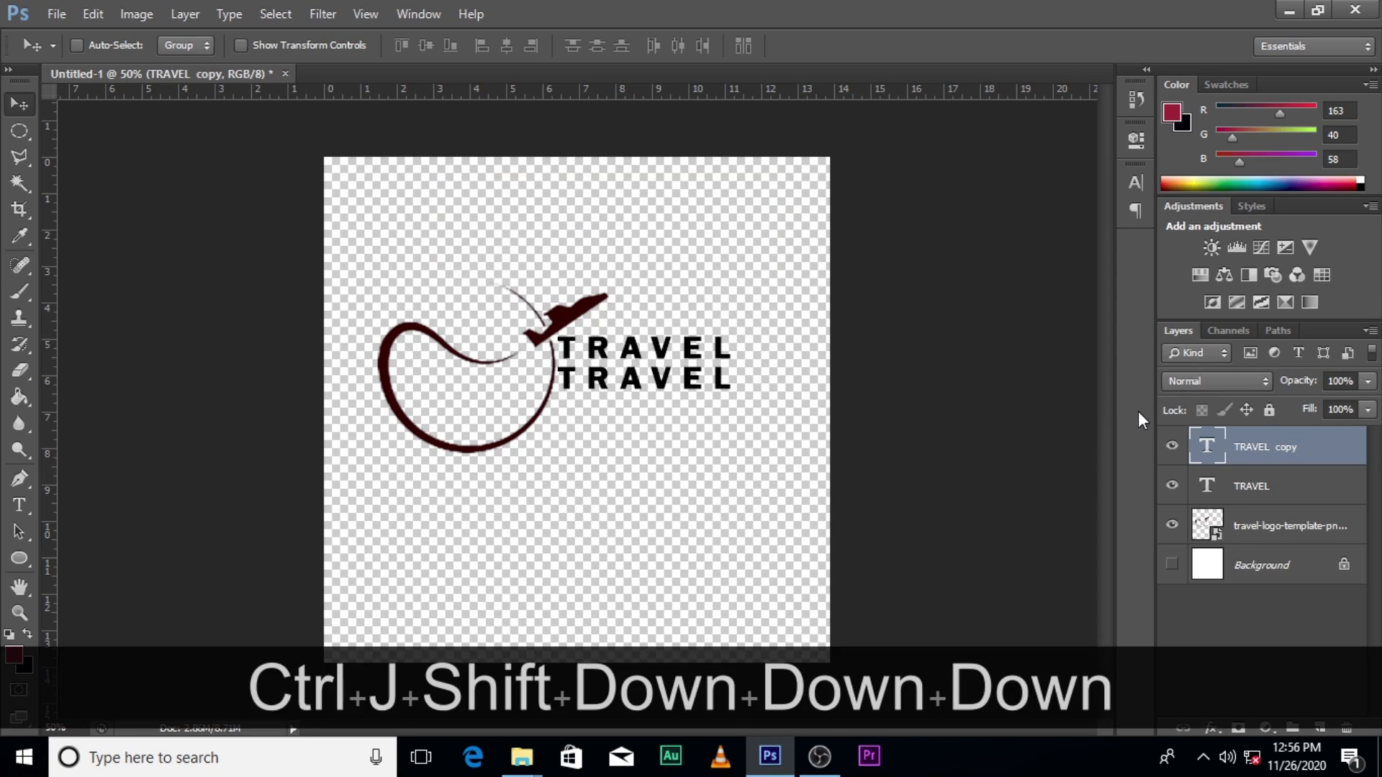
Change the lower text copy to read "TOUR"
{"action": "double_click", "coordinate": [1208, 446]}
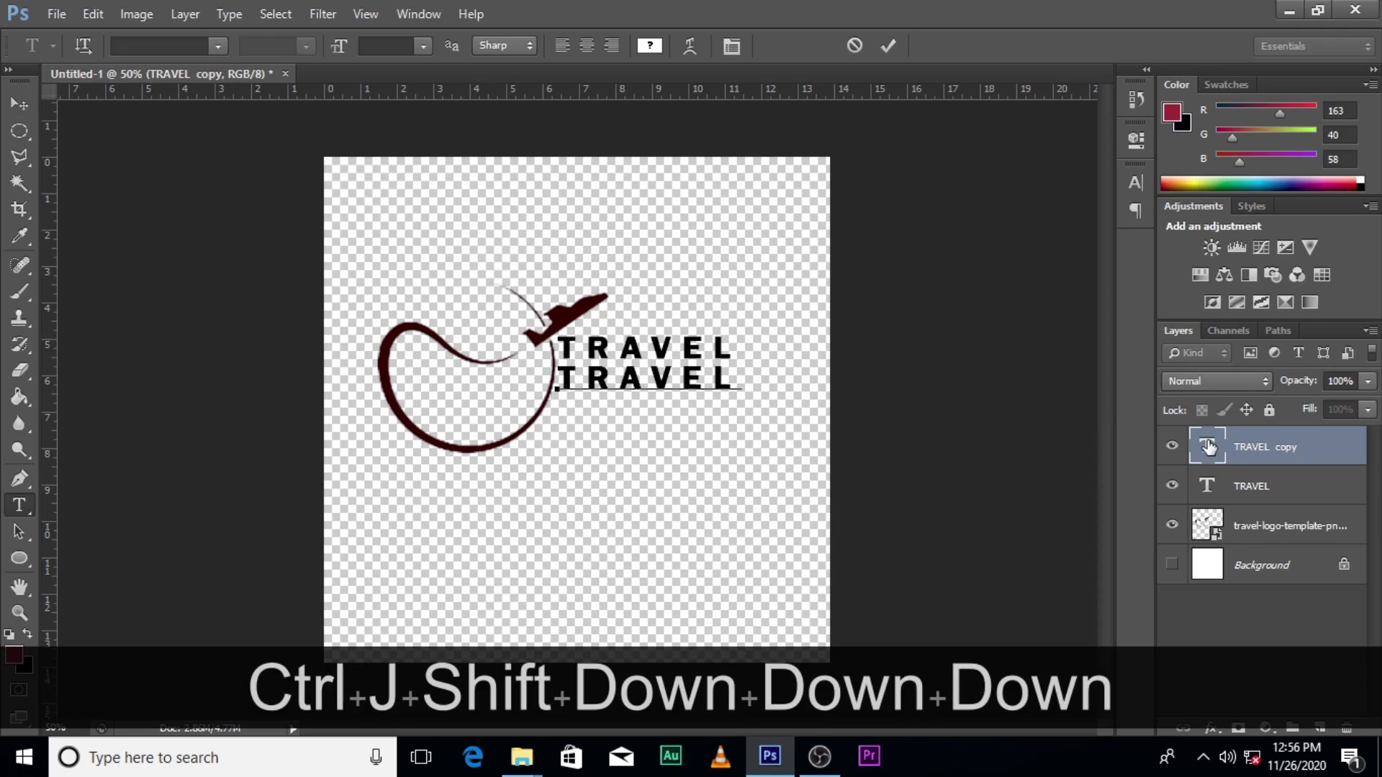
{"action": "type", "text": "TOUR"}
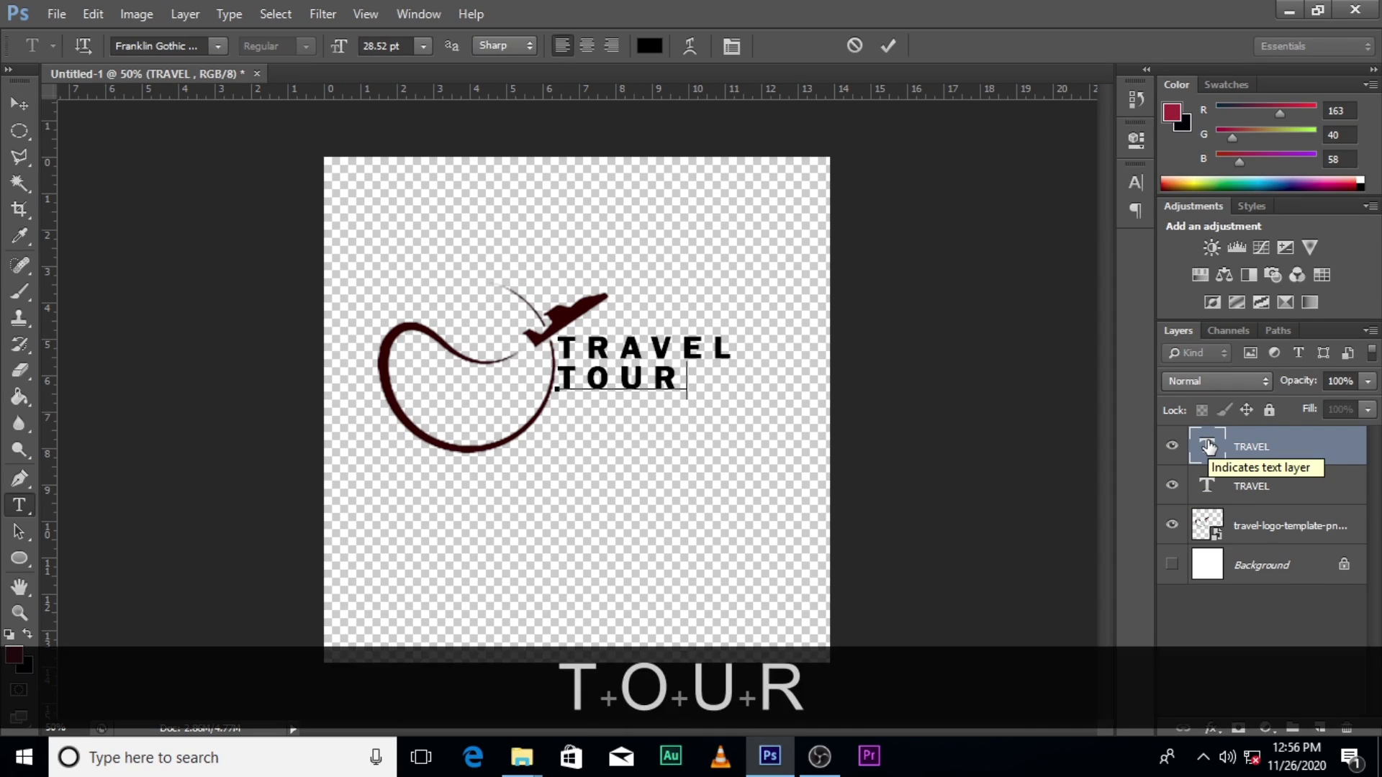
{"action": "key", "text": "ctrl+Return"}
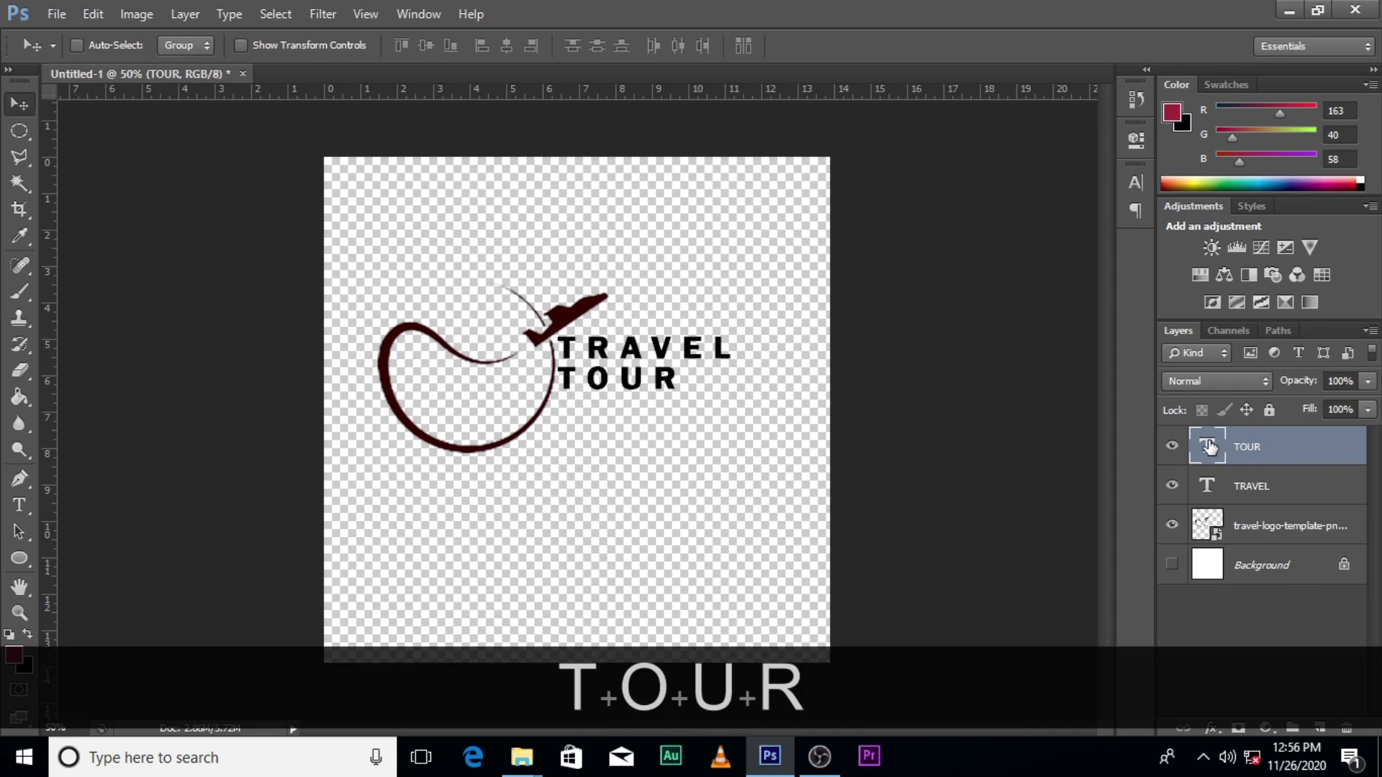
Add a leading space and an "&" before TOUR so the line reads "&TOUR" without a gap after the ampersand
{"action": "double_click", "coordinate": [1208, 446]}
{"action": "key", "text": "Left"}
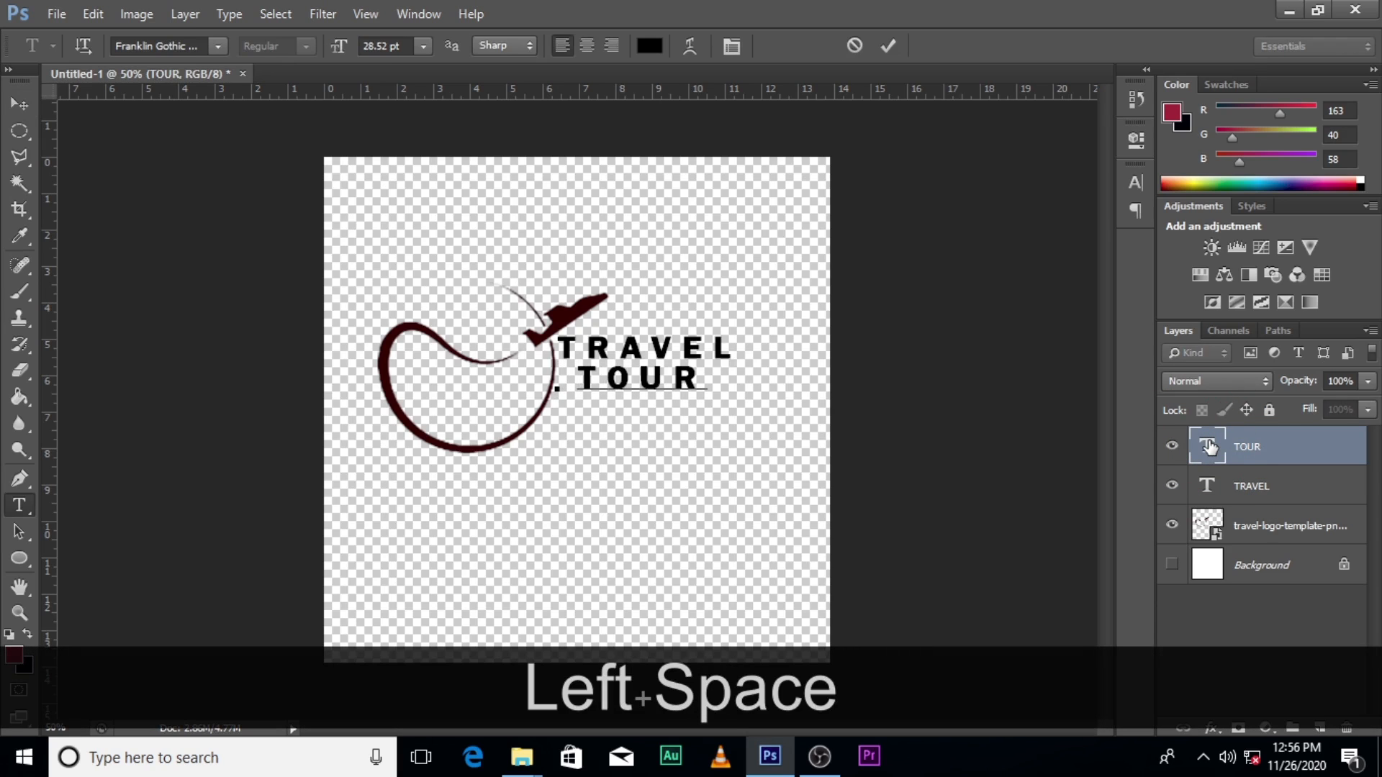
{"action": "type", "text": "&"}
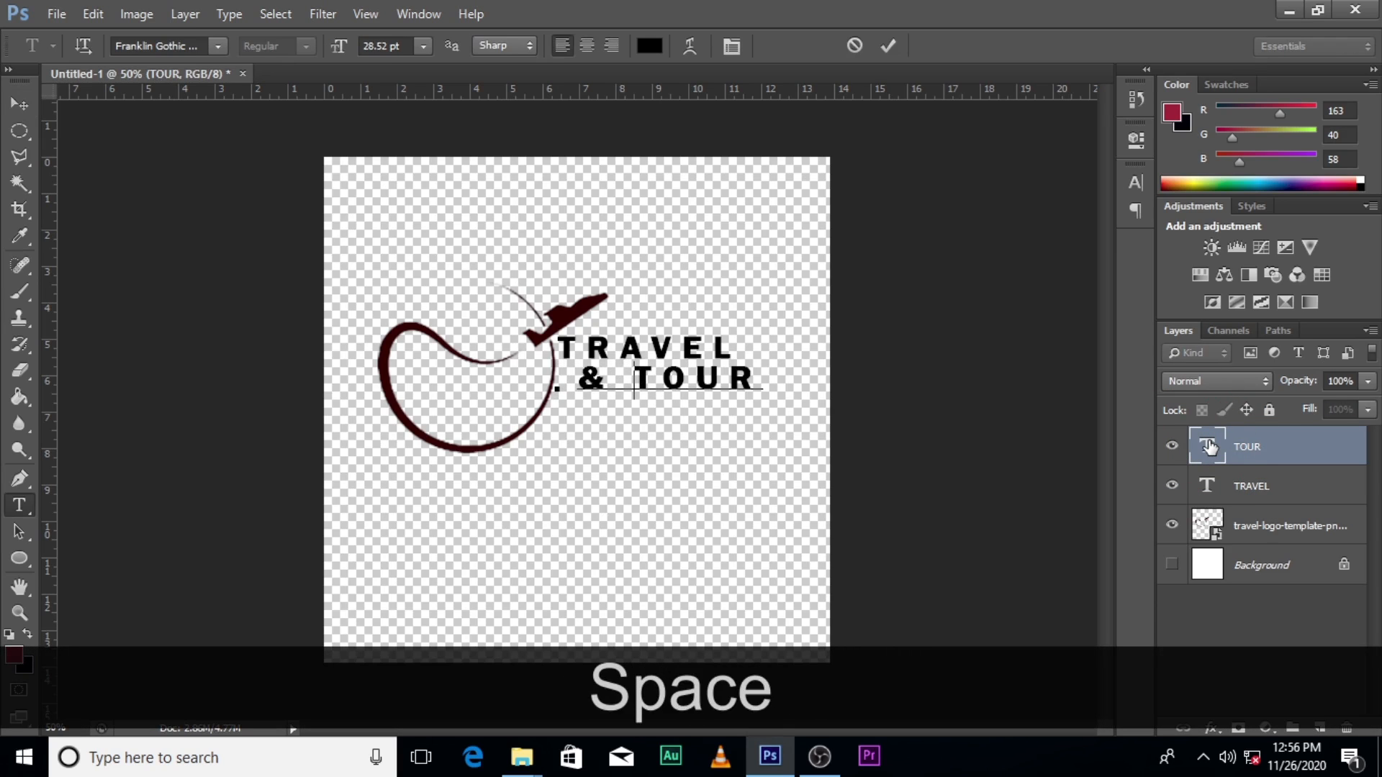
{"action": "key", "text": "BackSpace"}
{"action": "left_click", "coordinate": [1239, 460]}
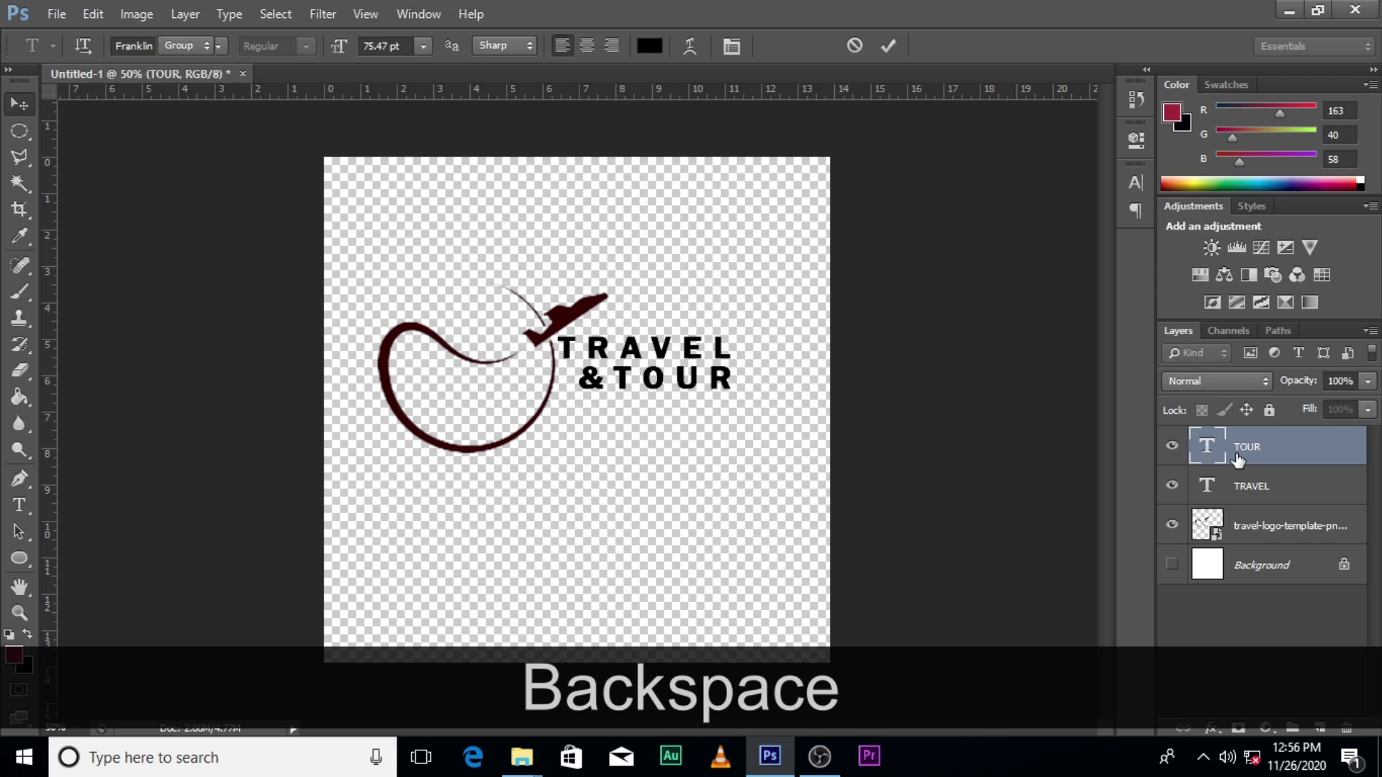
Nudge the &TOUR text left and slightly up so it sits centred under TRAVEL
{"action": "key", "text": "v"}
{"action": "key", "text": "Left"}
{"action": "key", "text": "Left"}
{"action": "key", "text": "Left"}
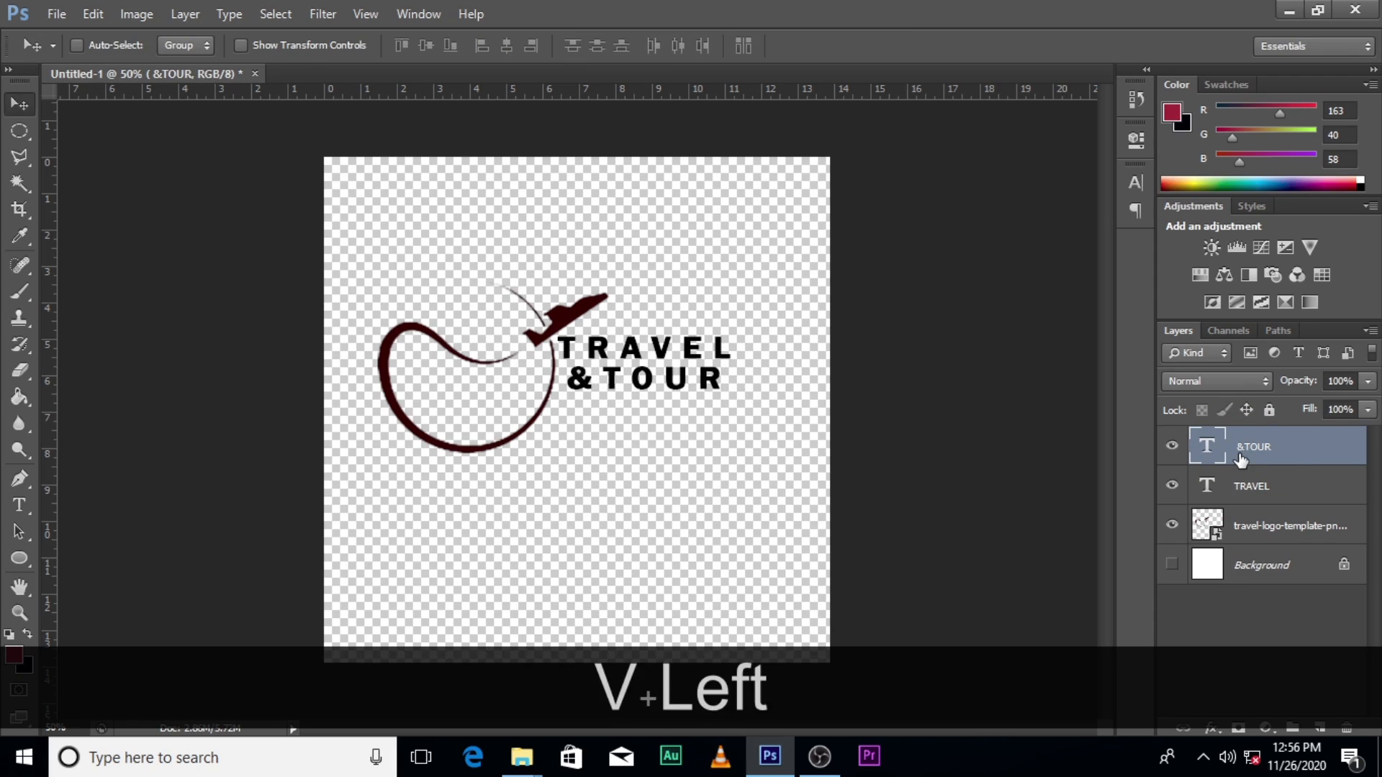
{"action": "key", "text": "Left"}
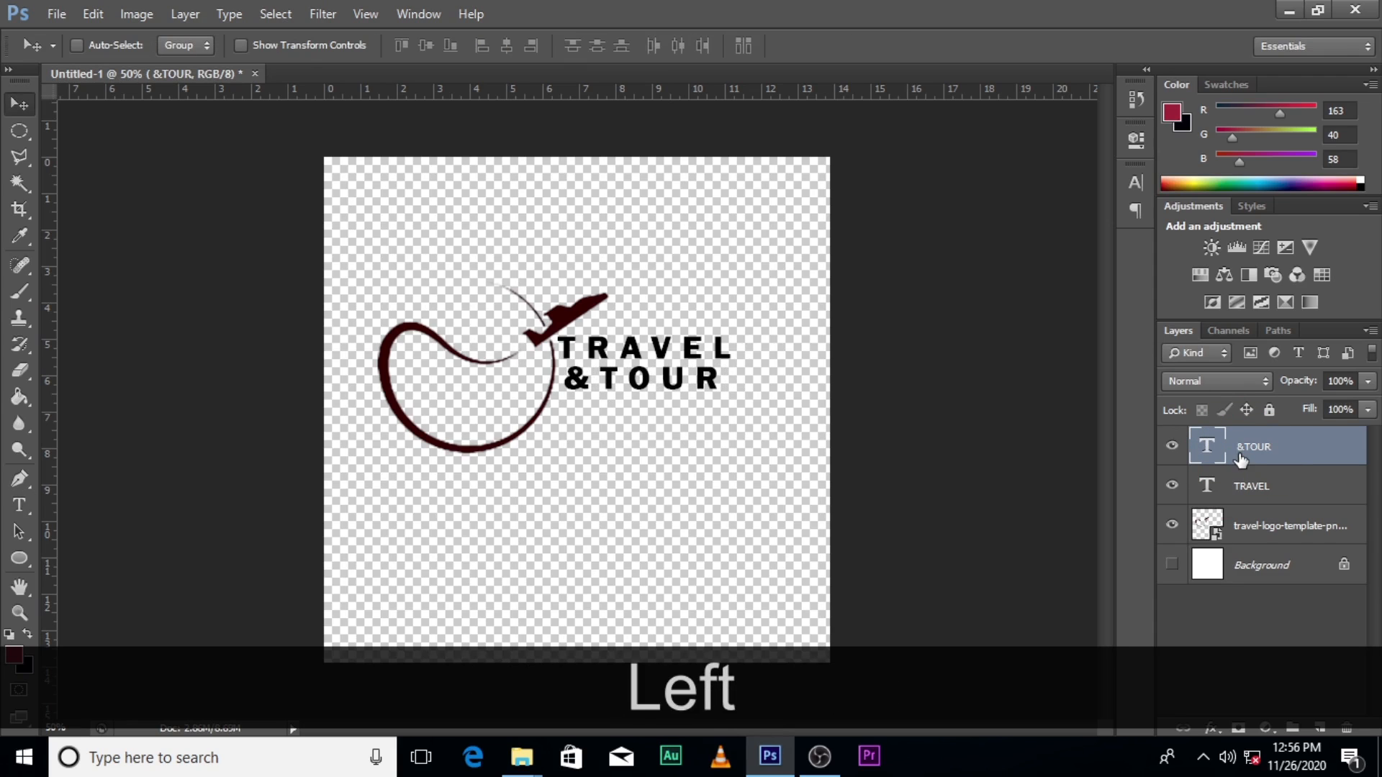
{"action": "key", "text": "Up"}
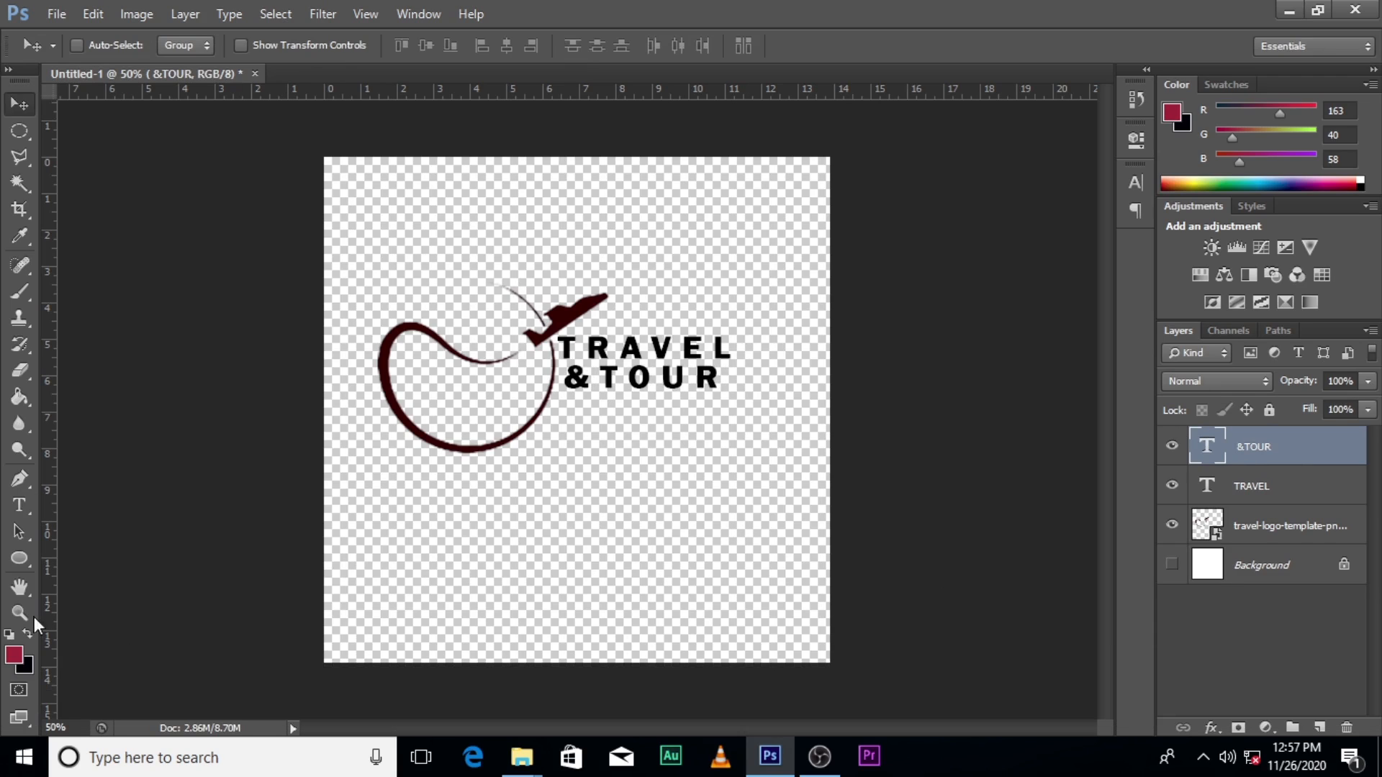
Enlarge the TRAVEL and &TOUR text layers together until TRAVEL spans from the logo's circle almost to the canvas's right edge
{"action": "left_click", "coordinate": [19, 560]}
{"action": "left_click", "coordinate": [118, 560]}
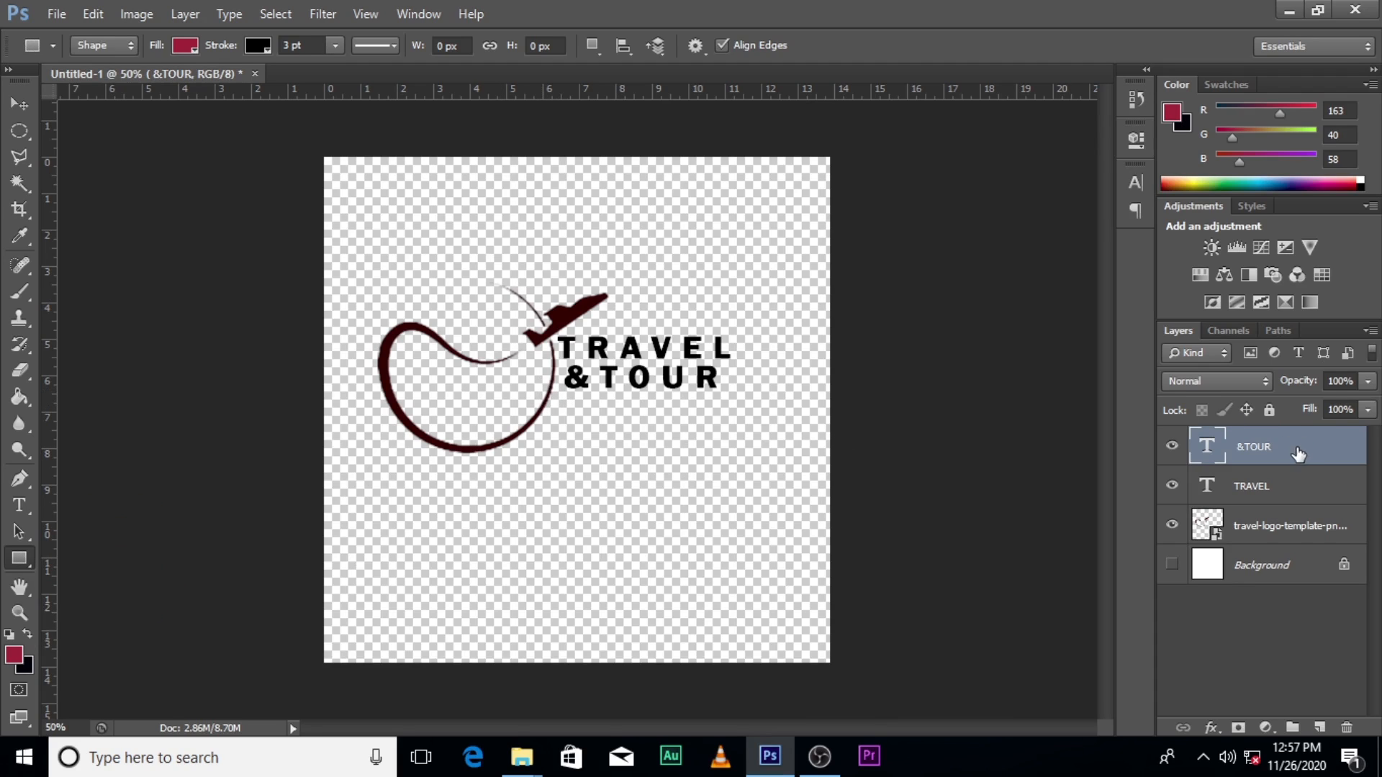
{"action": "left_click", "coordinate": [1289, 489], "text": "ctrl"}
{"action": "key", "text": "ctrl+t"}
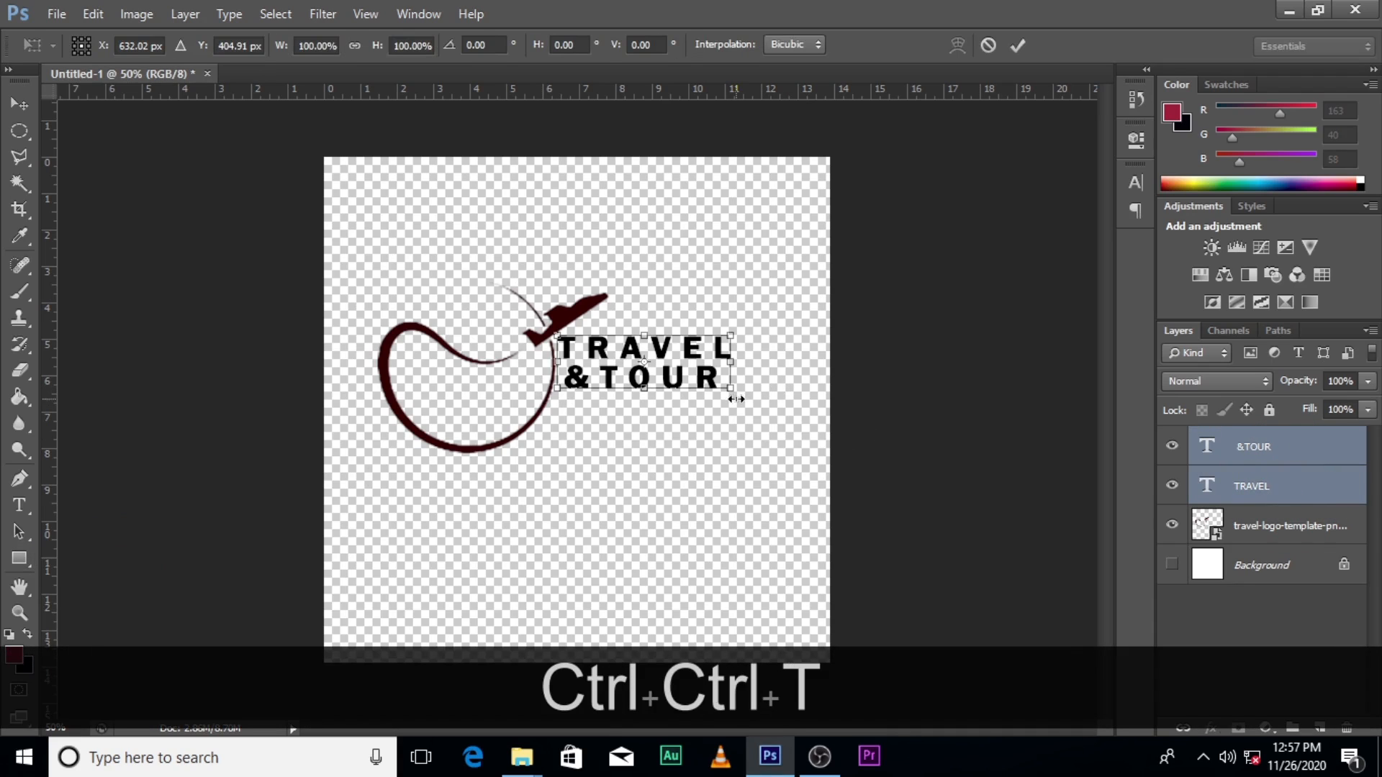
{"action": "left_click_drag", "start_coordinate": [738, 394], "coordinate": [759, 371]}
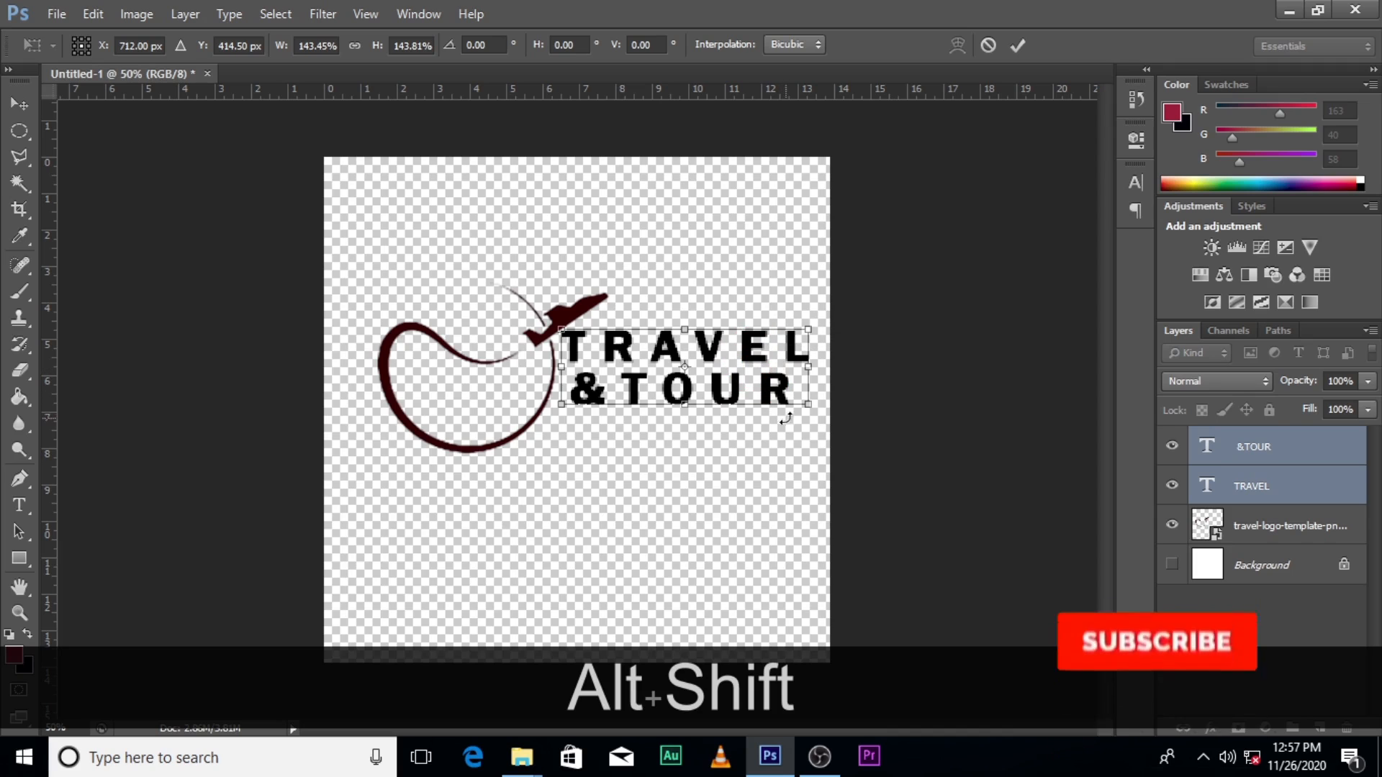
{"action": "left_click_drag", "start_coordinate": [806, 407], "coordinate": [808, 404]}
{"action": "key", "text": "Return"}
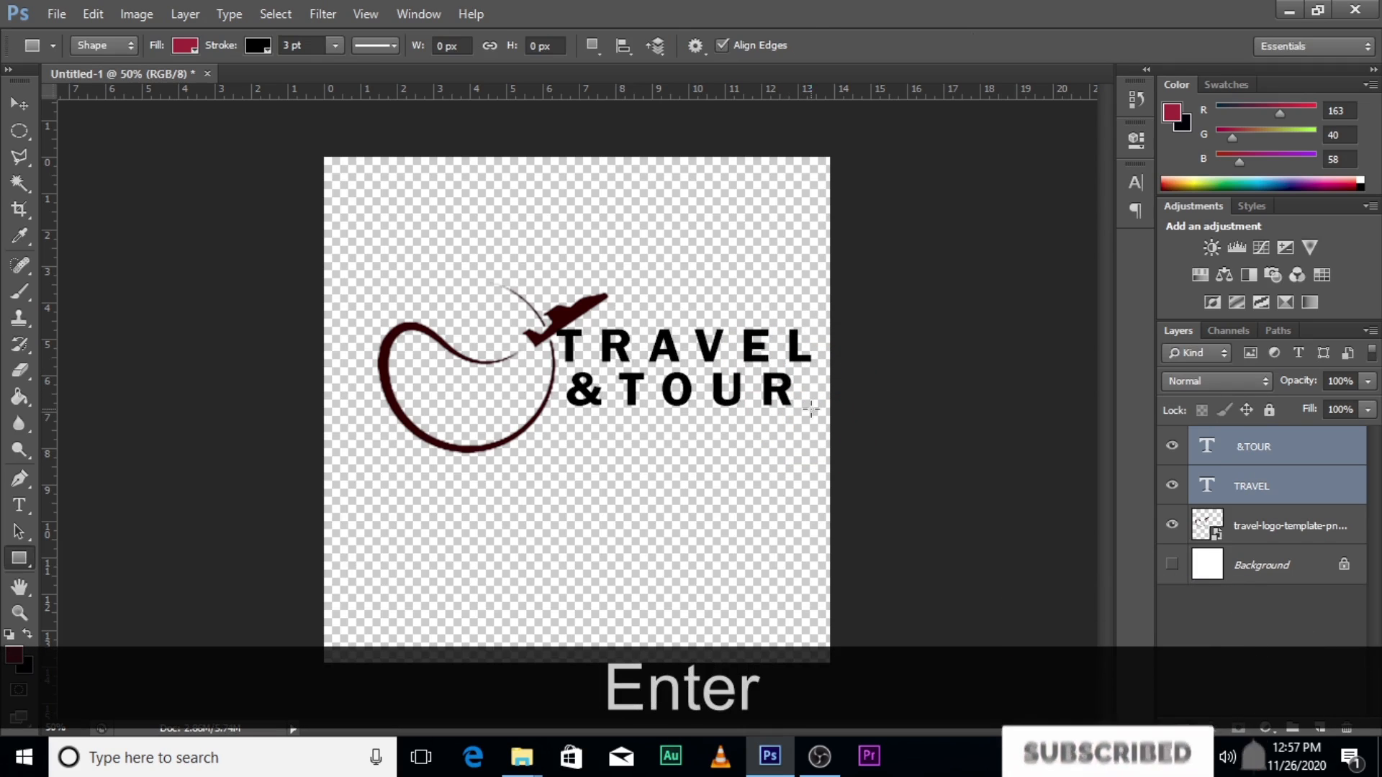
Nudge both text layers right and slightly down to leave a small gap beside the logo's circle
{"action": "key", "text": "Right"}
{"action": "key", "text": "Right"}
{"action": "key", "text": "Right"}
{"action": "key", "text": "v"}
{"action": "key", "text": "Right"}
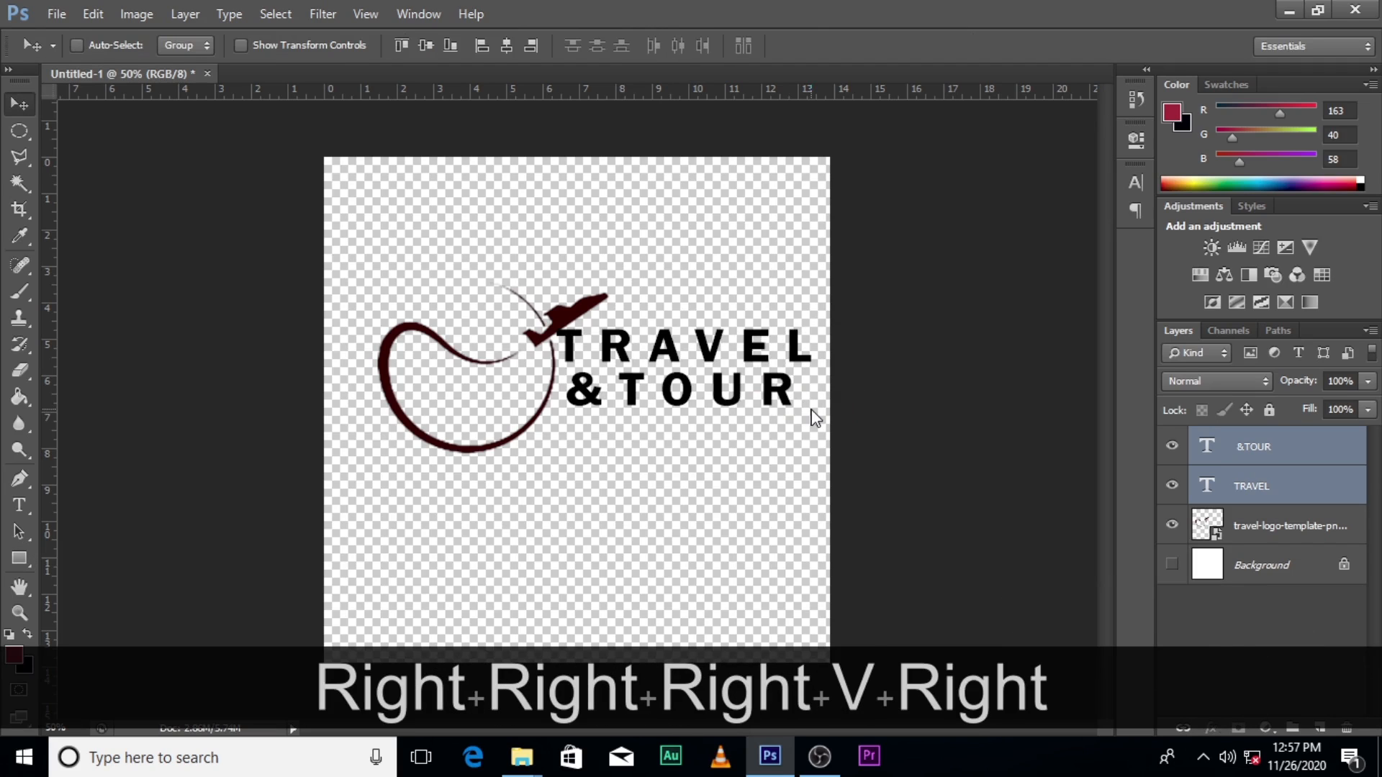
{"action": "key", "text": "Down"}
{"action": "key", "text": "Down"}
{"action": "key", "text": "Right"}
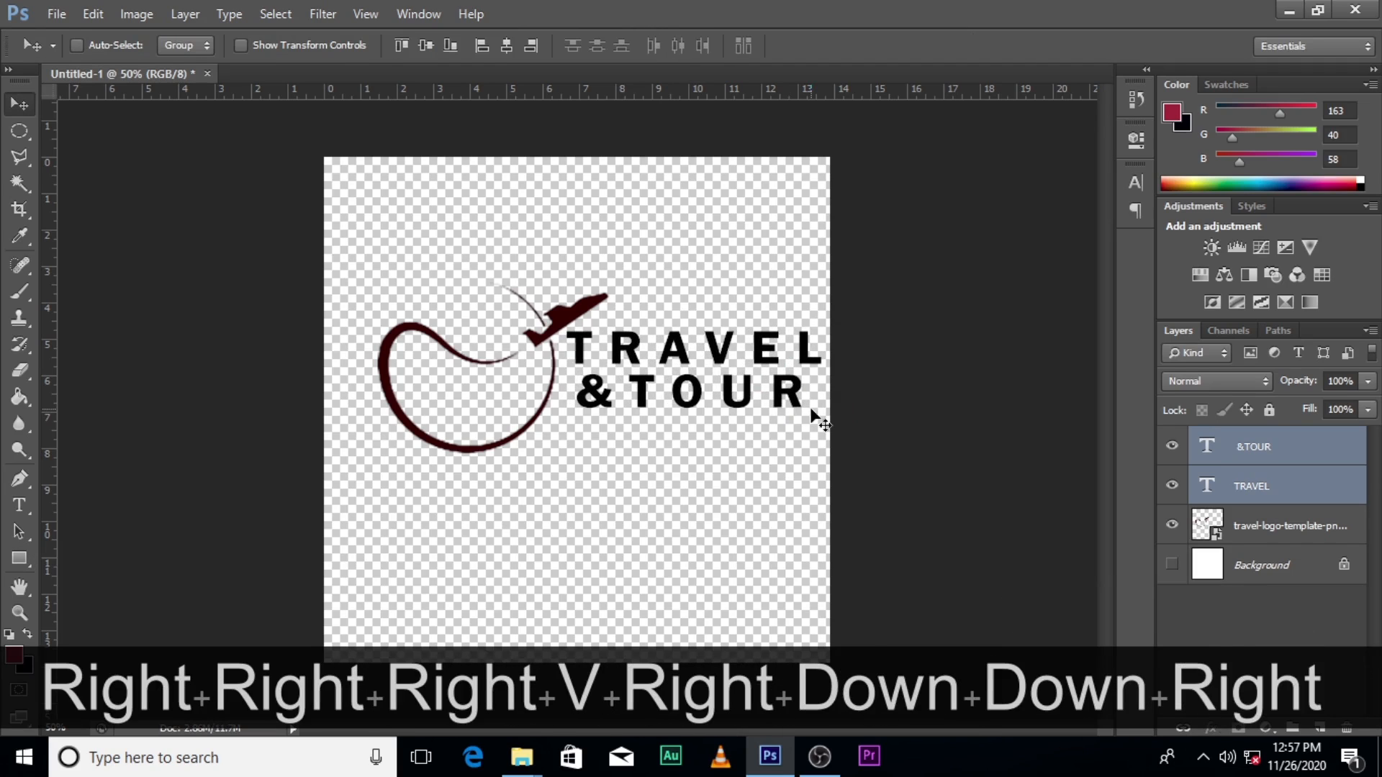
Draw a rectangle about 530 by 62 px below the &TOUR text and remove its stroke
{"action": "left_click", "coordinate": [17, 560]}
{"action": "left_click_drag", "start_coordinate": [550, 422], "coordinate": [818, 452]}
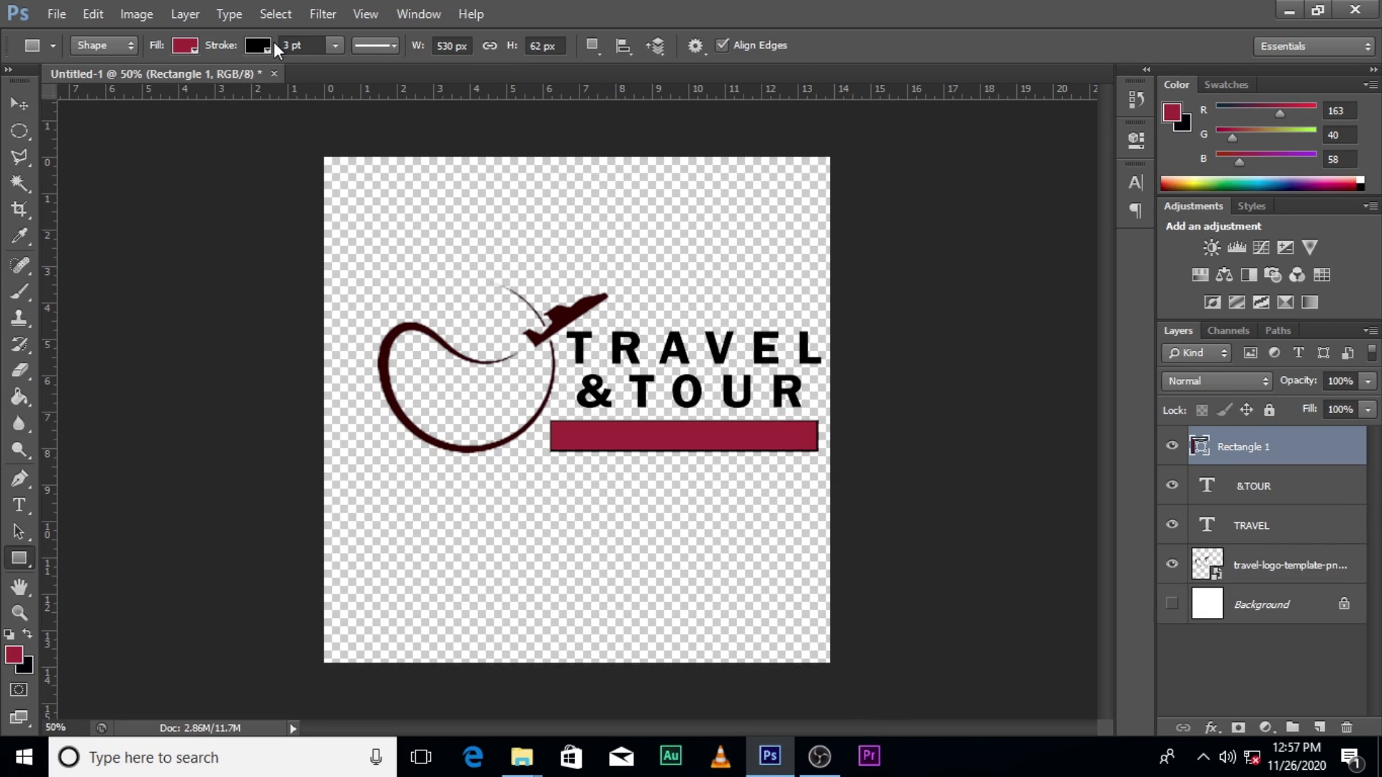
{"action": "left_click", "coordinate": [255, 45]}
{"action": "left_click", "coordinate": [171, 84]}
Change the rectangle's fill colour to black
{"action": "left_click", "coordinate": [185, 54]}
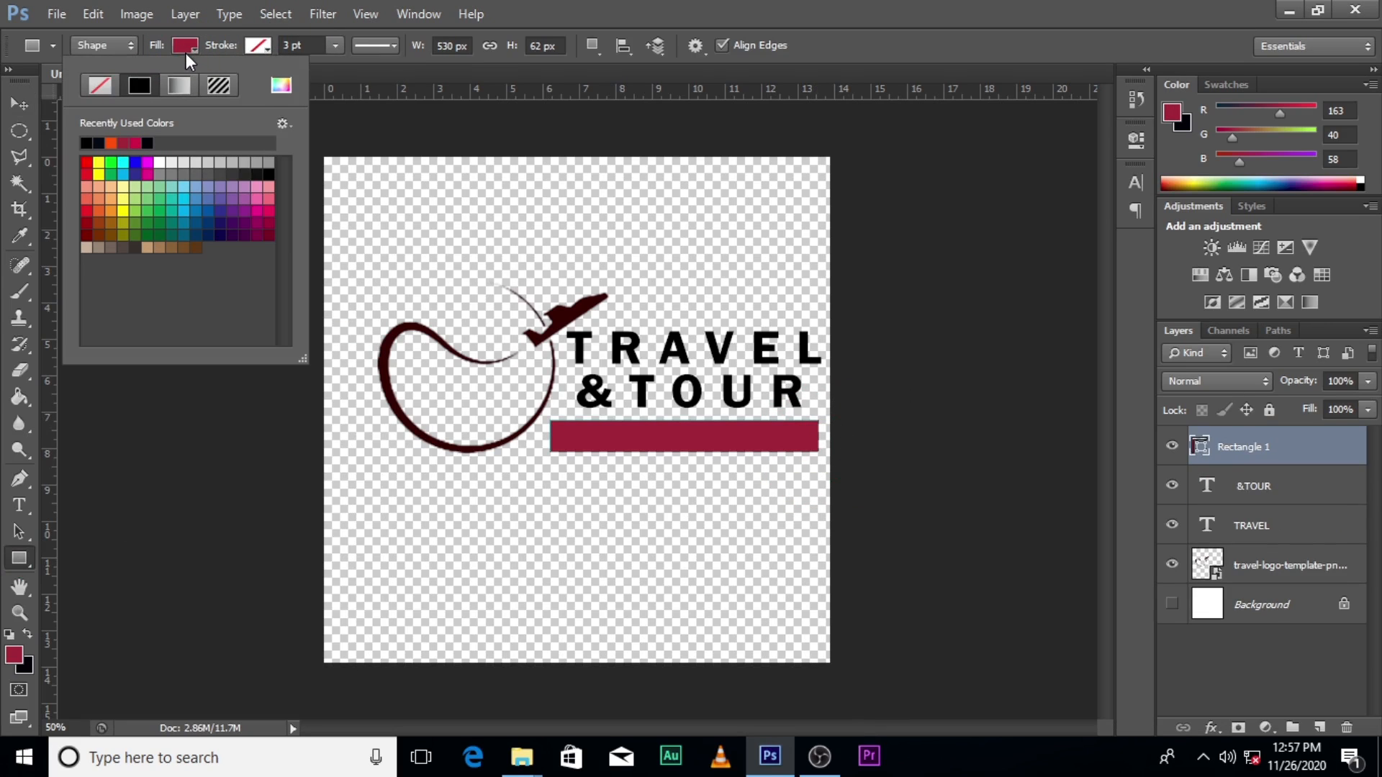
{"action": "left_click", "coordinate": [111, 142]}
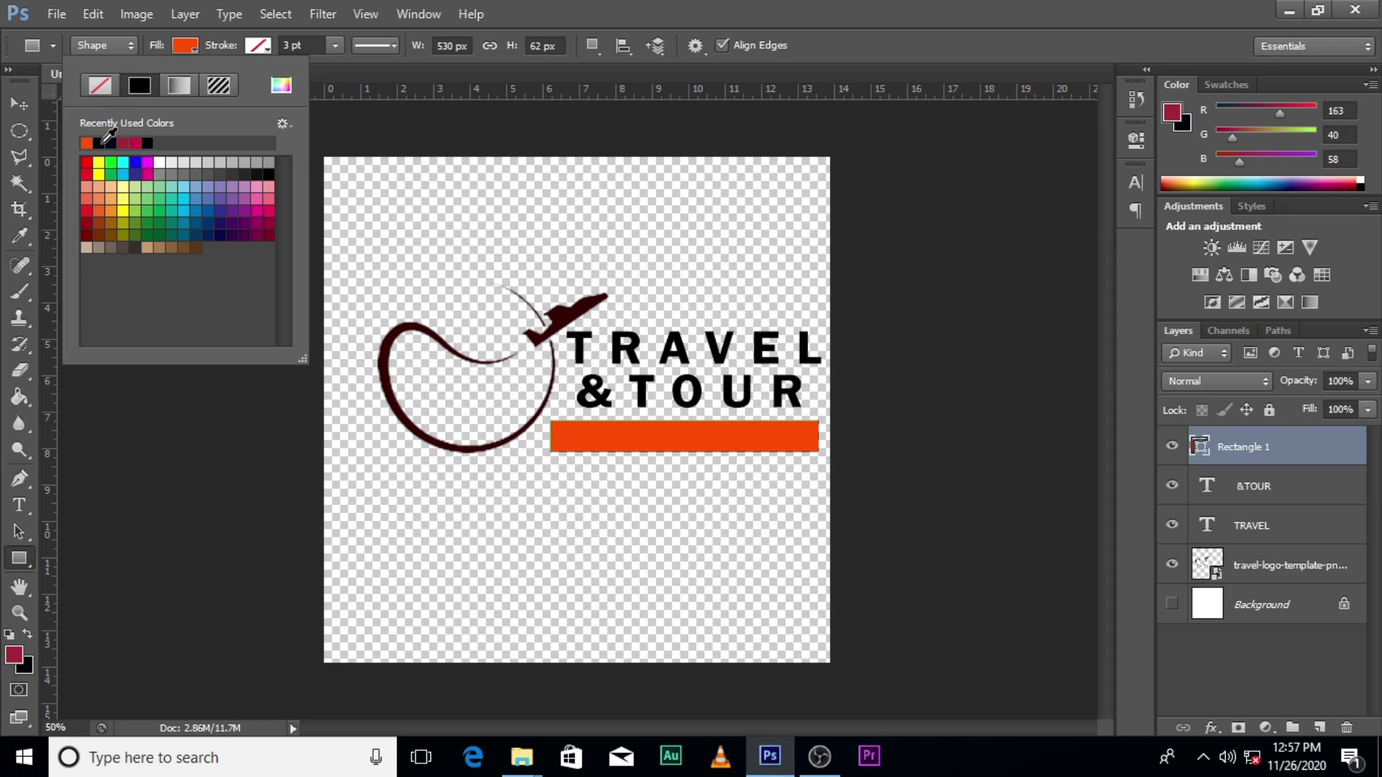
{"action": "left_click", "coordinate": [98, 142]}
{"action": "left_click", "coordinate": [1252, 479]}
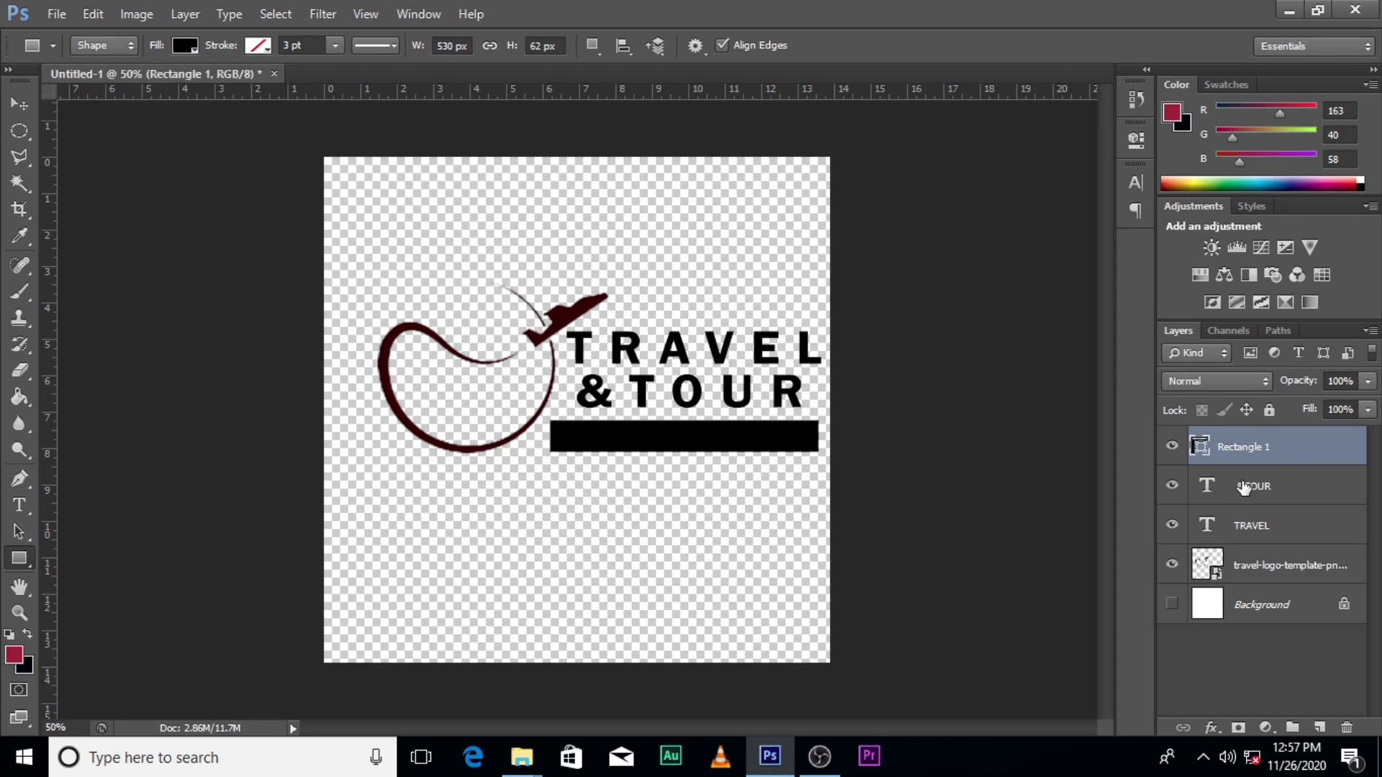
{"action": "left_click", "coordinate": [1215, 485]}
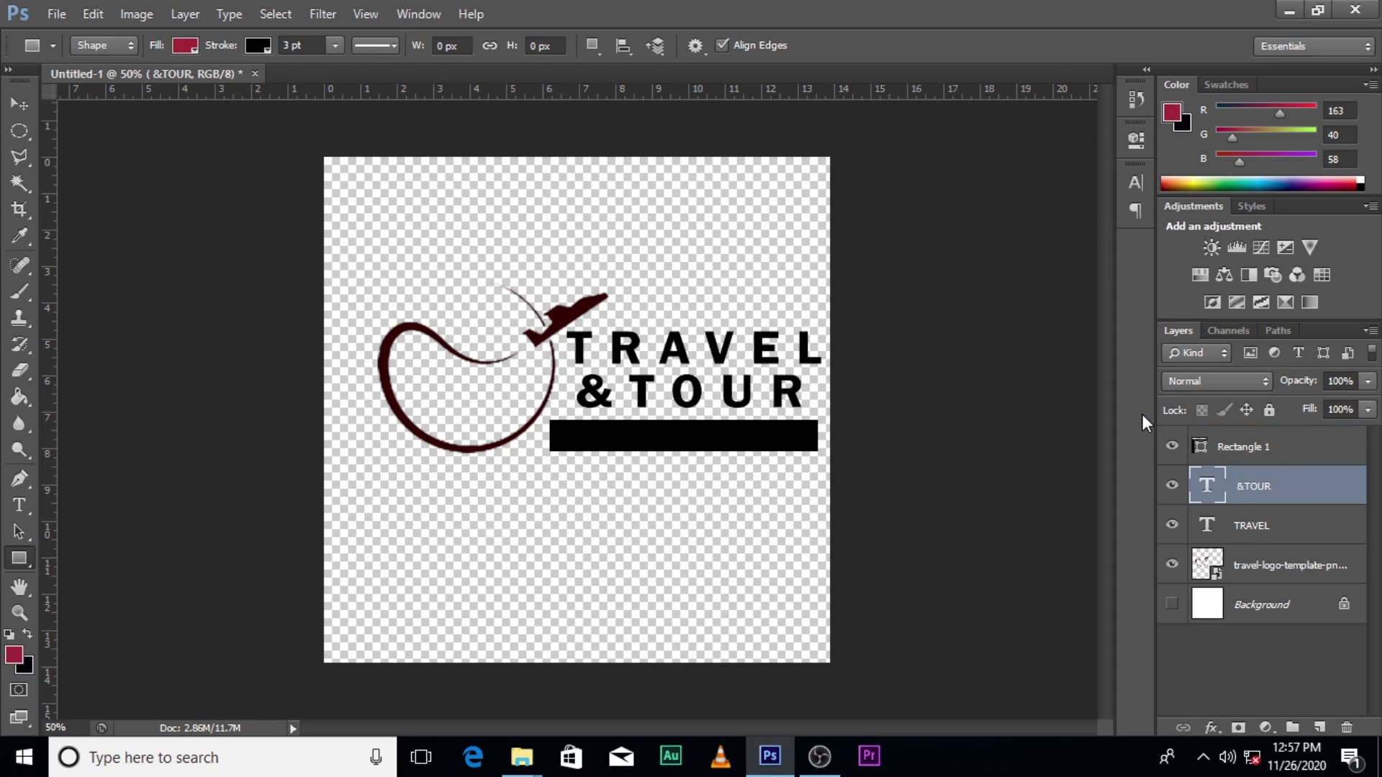
Stretch the black rectangle's left end to make it about 642 px wide, overlapping the lower part of the logo's circle
{"action": "left_click", "coordinate": [1251, 447]}
{"action": "key", "text": "ctrl+t"}
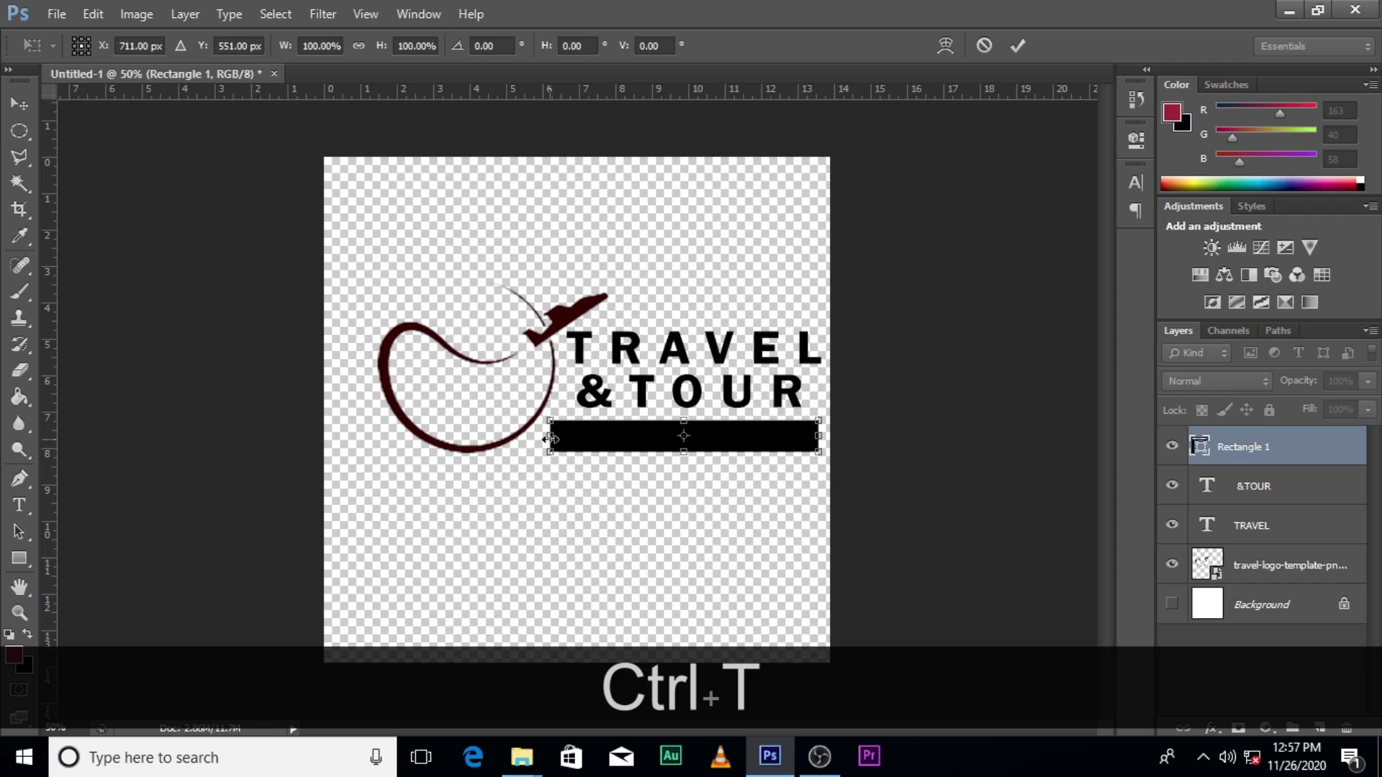
{"action": "left_click_drag", "start_coordinate": [551, 437], "coordinate": [493, 438]}
{"action": "key", "text": "Return"}
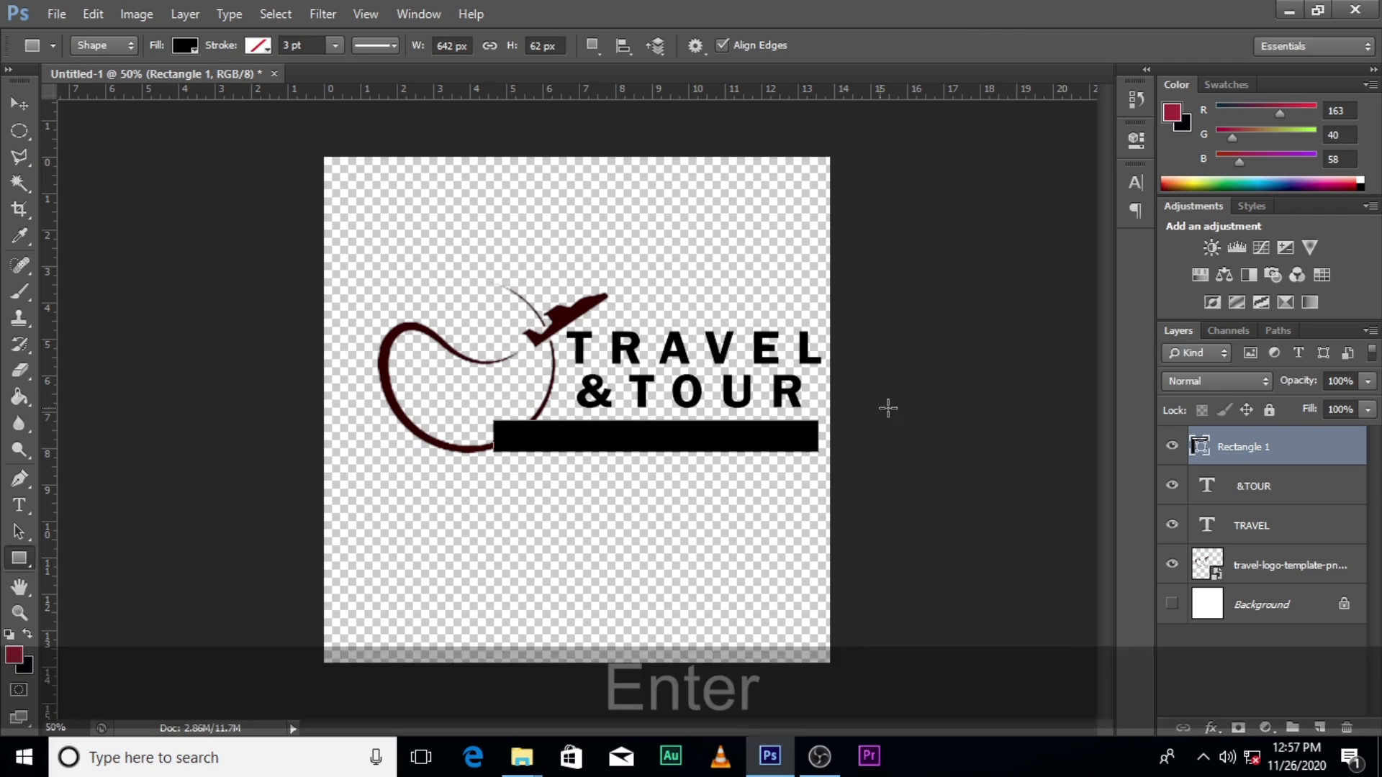
Load the airplane logo's outline as a selection and add an inverted layer mask from it to the rectangle
{"action": "key", "text": "ctrl"}
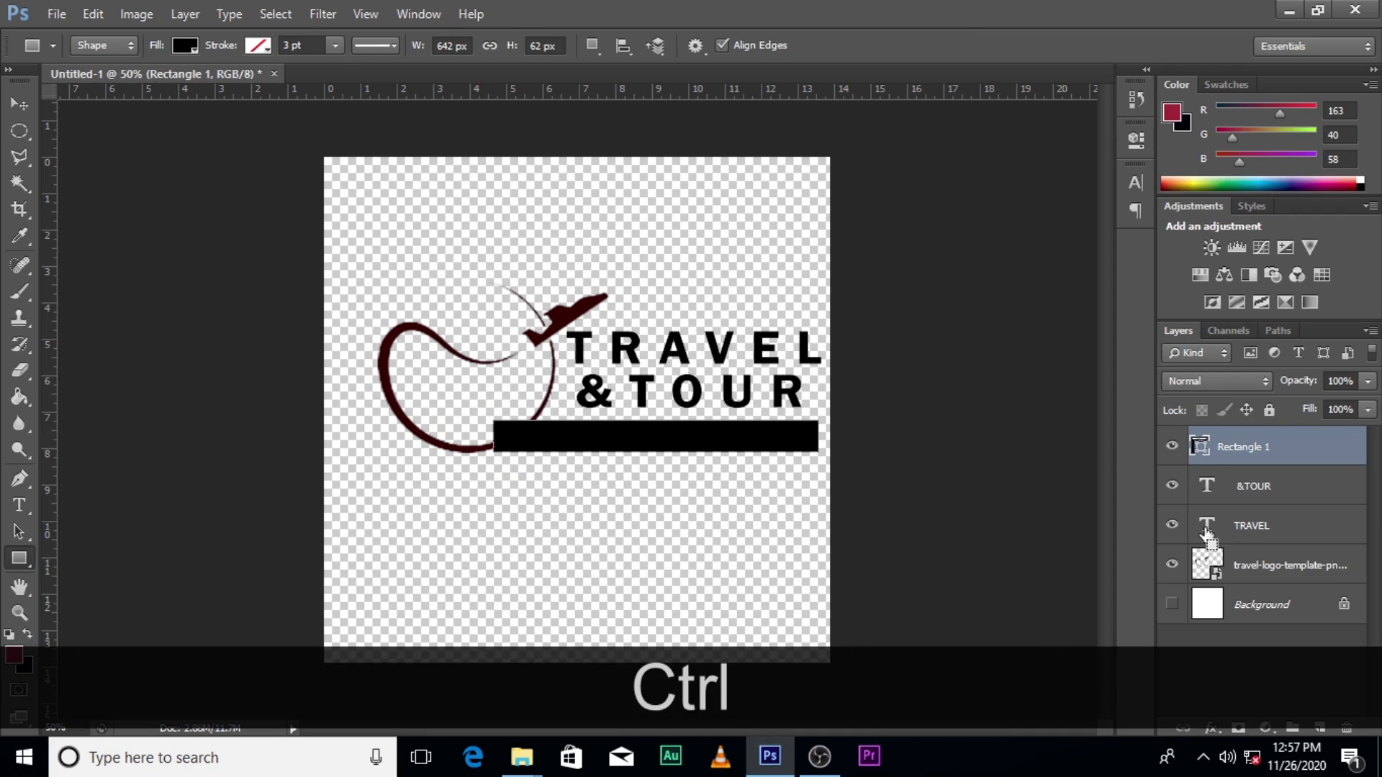
{"action": "left_click", "coordinate": [1207, 565], "text": "ctrl"}
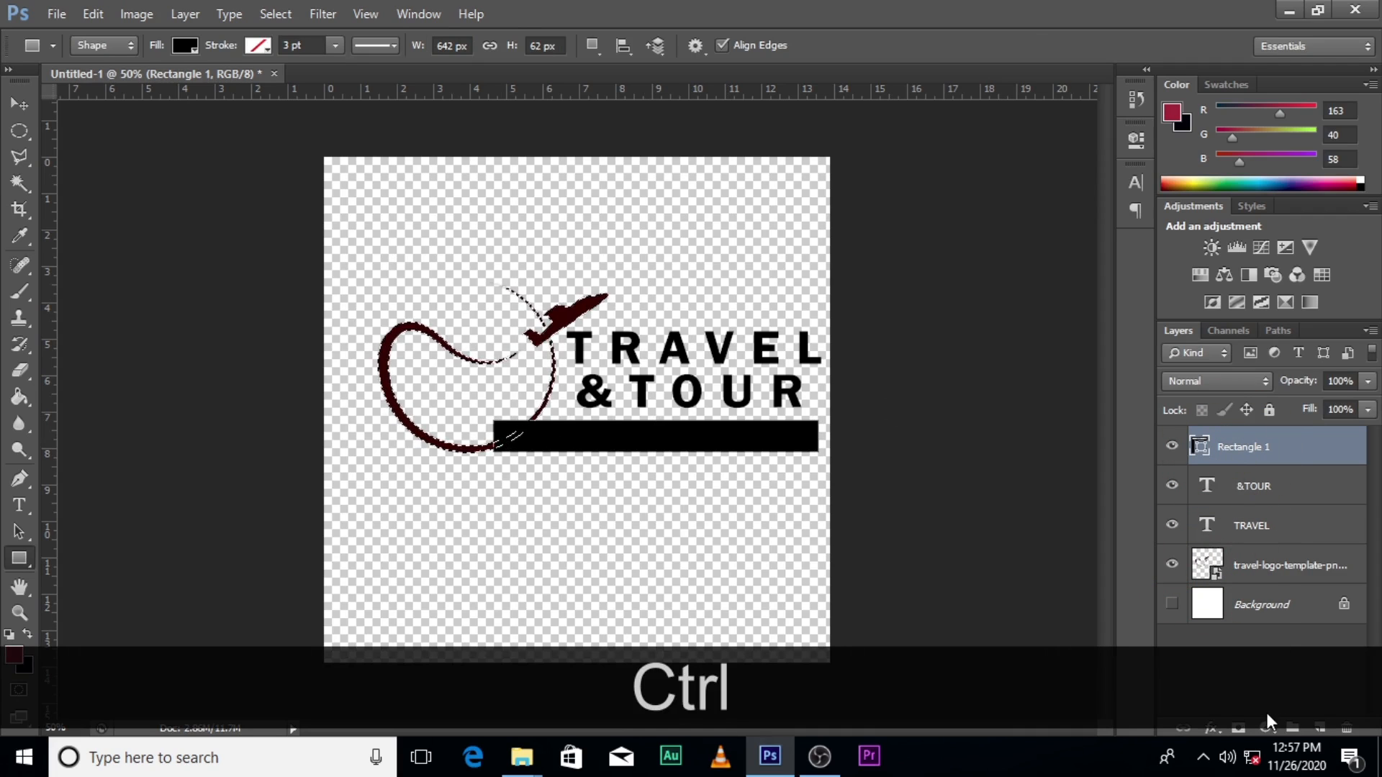
{"action": "left_click", "coordinate": [1239, 729]}
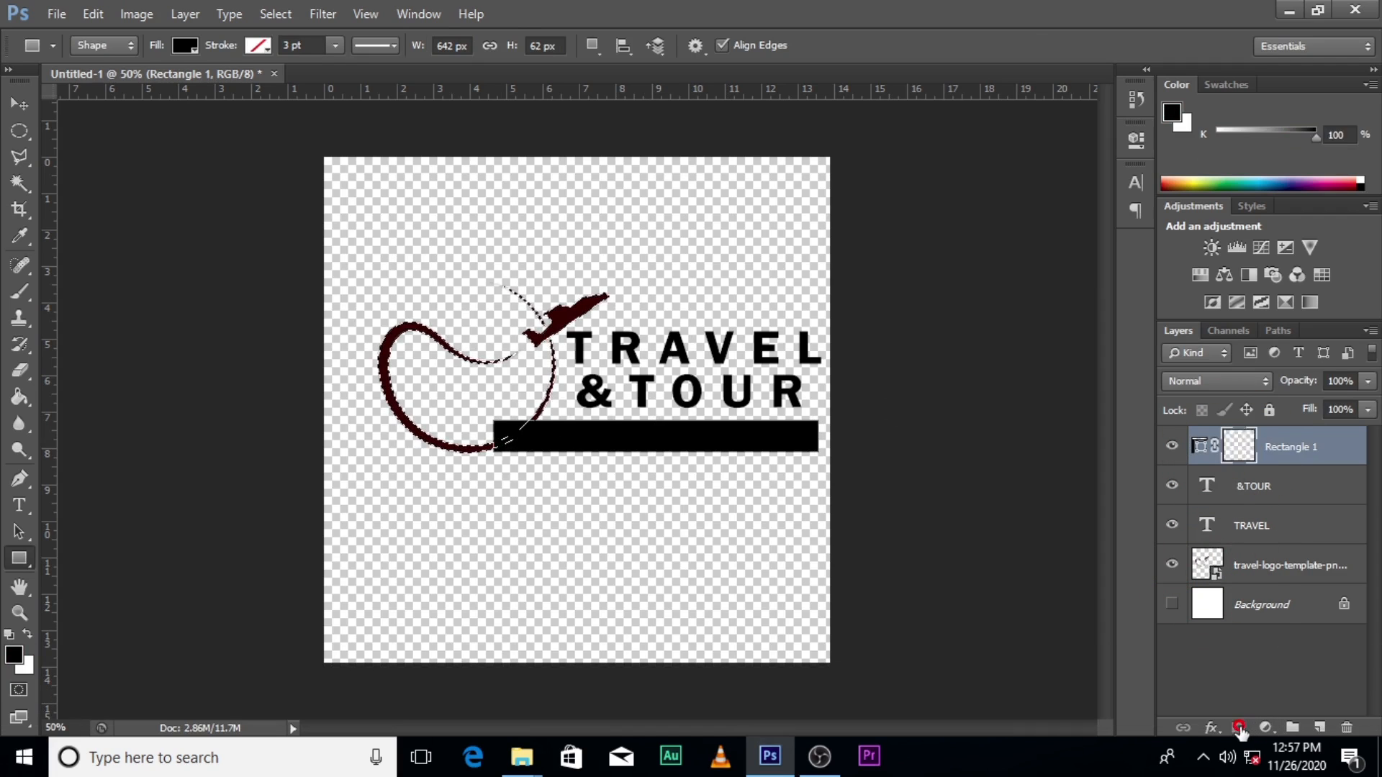
{"action": "double_click", "coordinate": [1241, 447]}
{"action": "left_click", "coordinate": [1023, 417]}
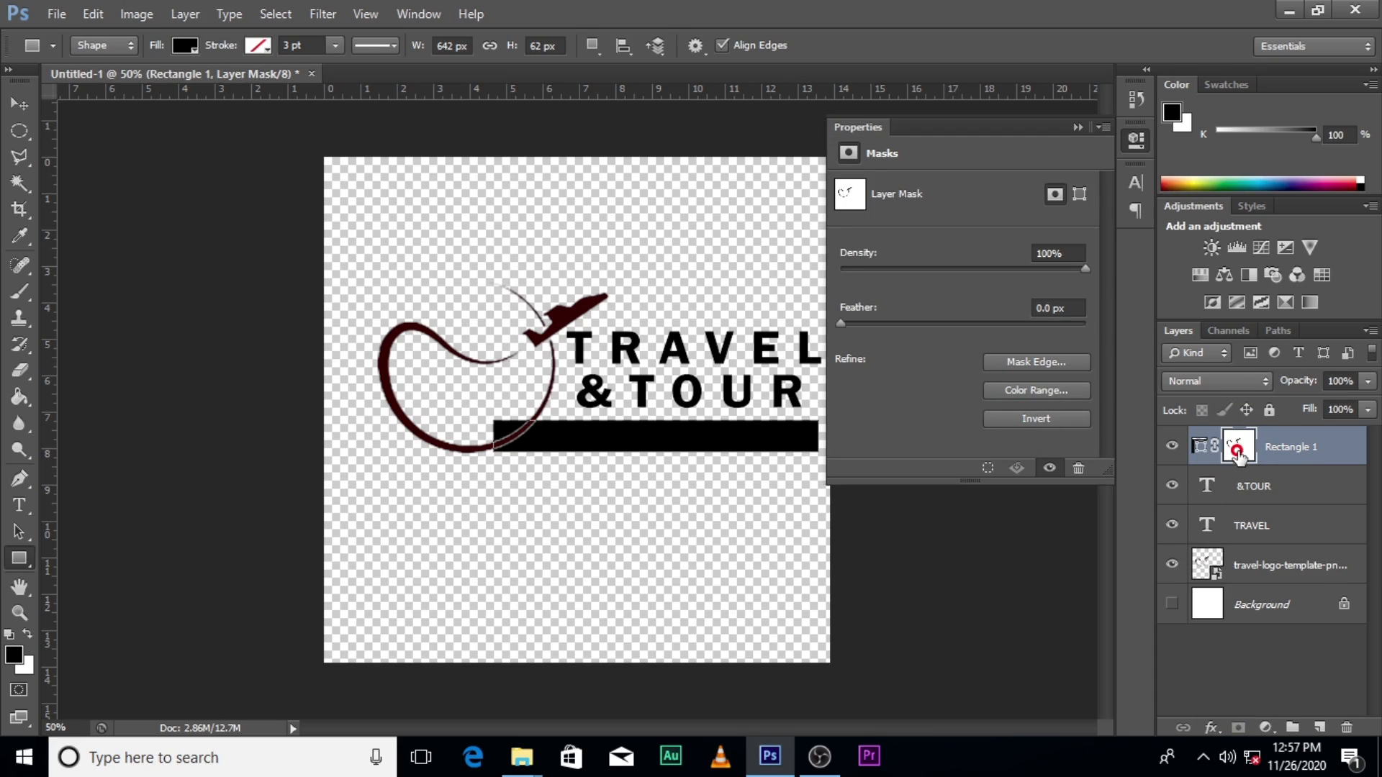
Paint black on the rectangle's mask with a hard round 50 px brush to hide the part of the bar inside the circle
{"action": "key", "text": "b"}
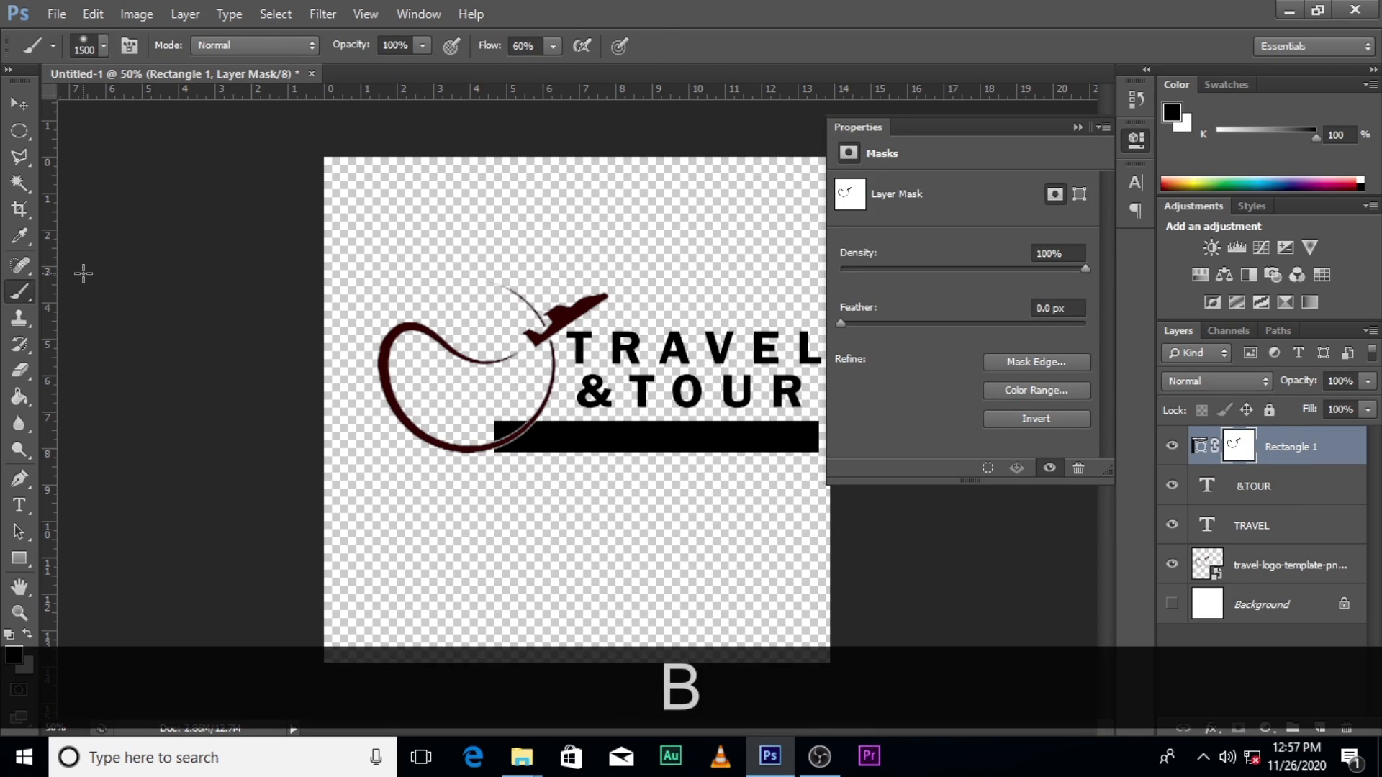
{"action": "key", "text": "Caps_Lock"}
{"action": "key", "text": "bracketleft"}
{"action": "key", "text": "bracketleft"}
{"action": "key", "text": "bracketleft"}
{"action": "key", "text": "bracketleft"}
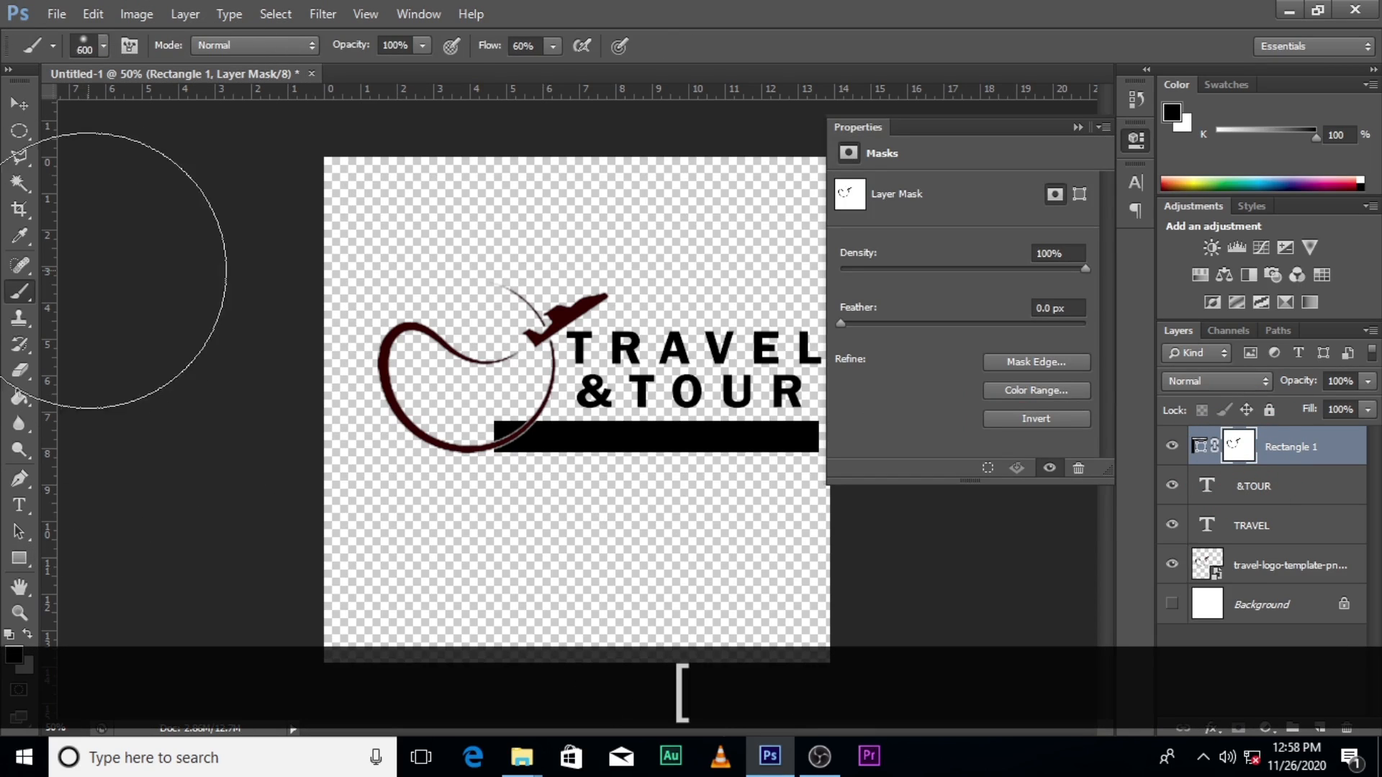
{"action": "key", "text": "bracketleft"}
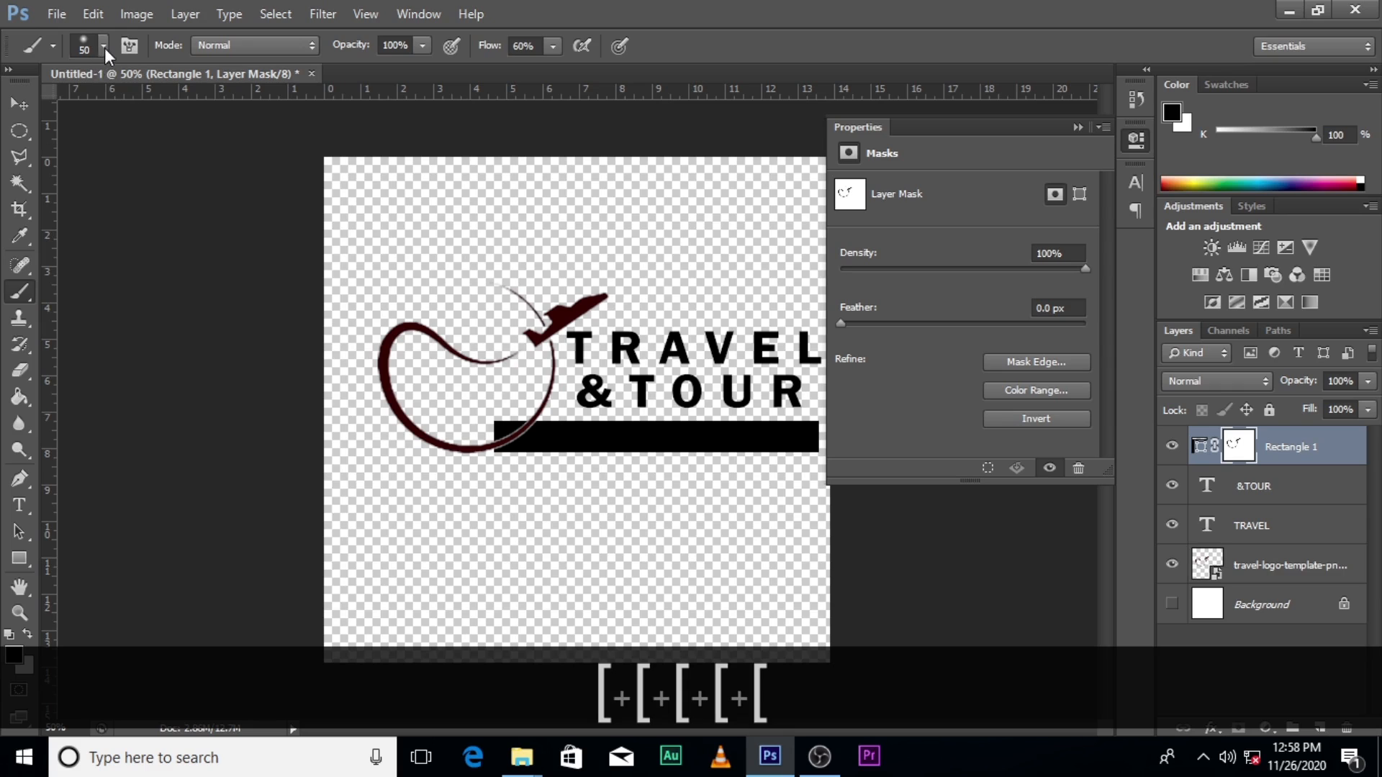
{"action": "left_click", "coordinate": [104, 46]}
{"action": "double_click", "coordinate": [74, 207]}
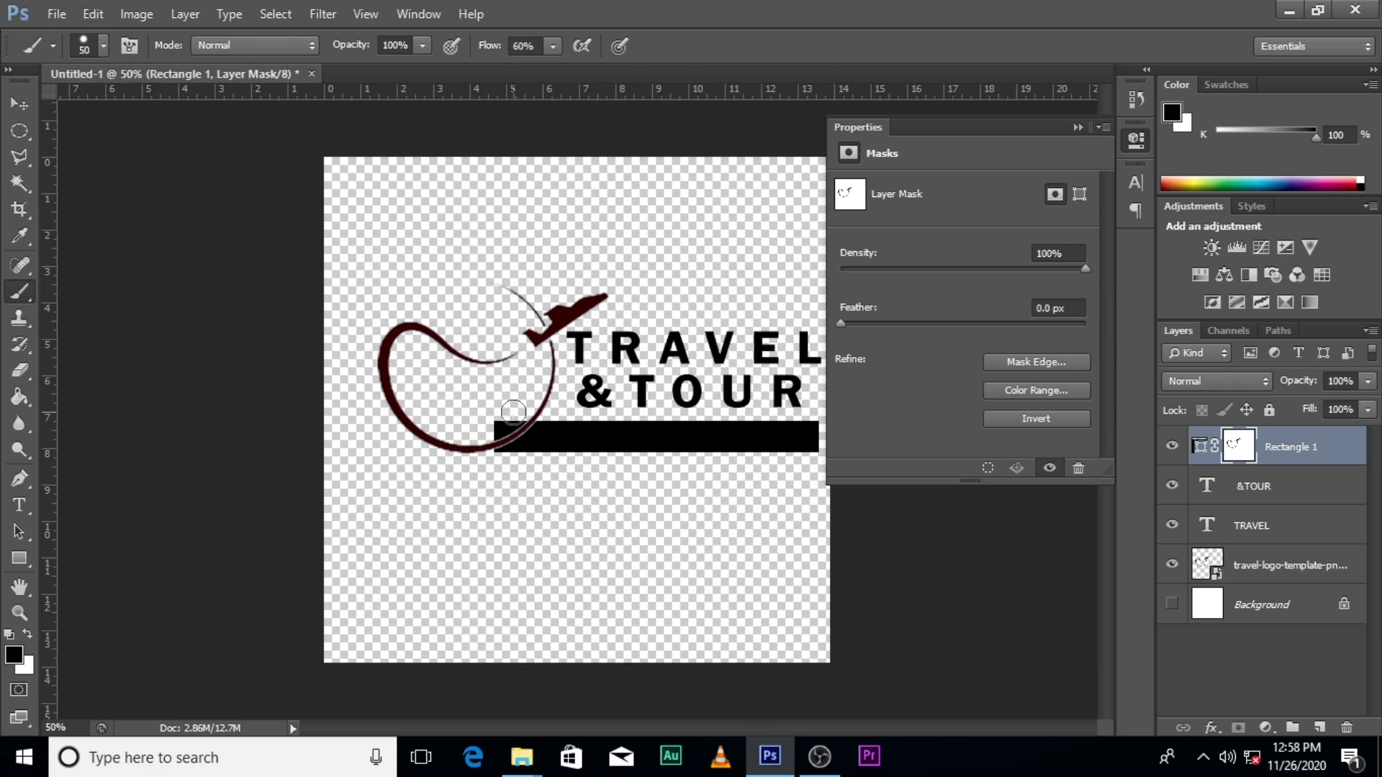
{"action": "mouse_move", "coordinate": [513, 413]}
{"action": "left_mouse_down"}
{"action": "mouse_move", "coordinate": [493, 439]}
{"action": "mouse_move", "coordinate": [518, 419]}
{"action": "mouse_move", "coordinate": [511, 373]}
{"action": "mouse_move", "coordinate": [514, 437]}
{"action": "left_mouse_up"}
Unlink the mask from the rectangle and nudge the mask right to open a gap between the circle and the bar
{"action": "left_click", "coordinate": [1214, 447]}
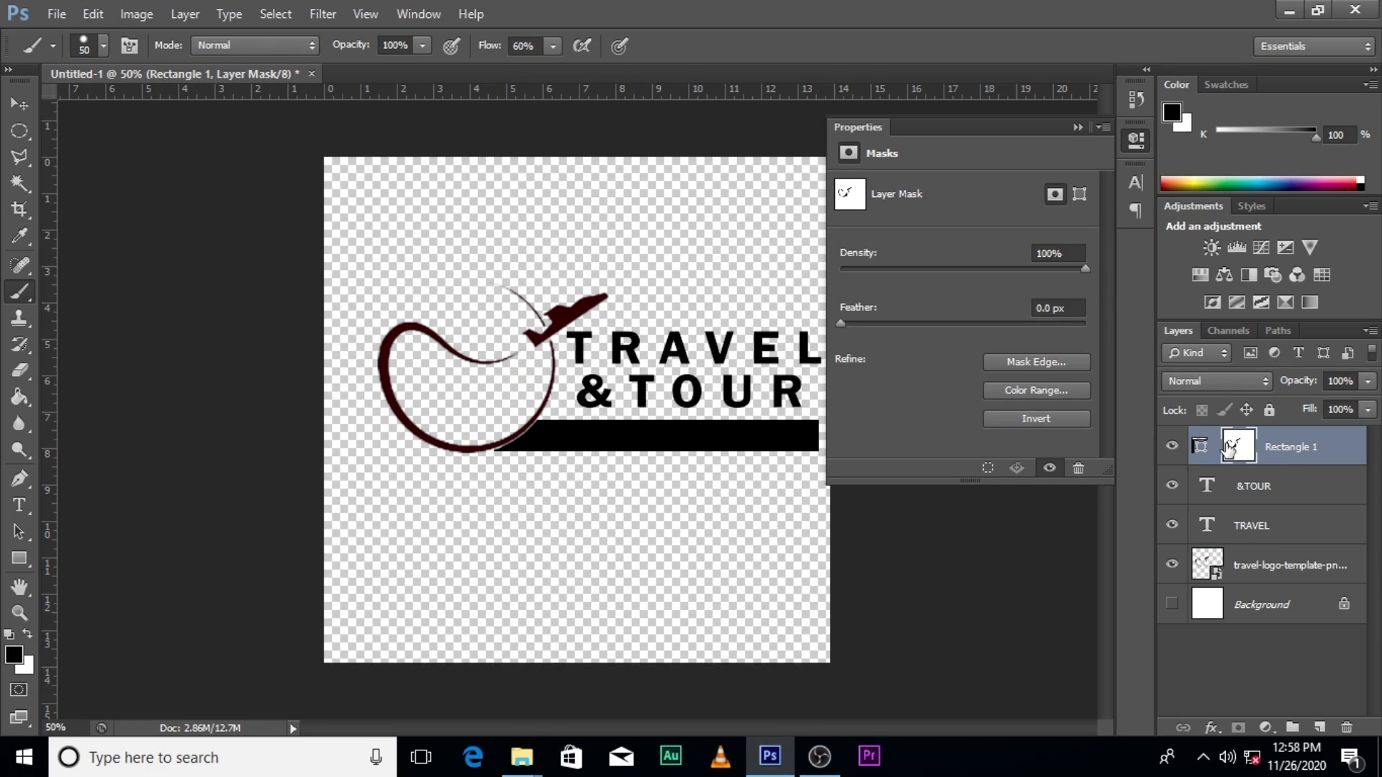
{"action": "left_click", "coordinate": [1229, 448]}
{"action": "key", "text": "v"}
{"action": "key", "text": "Right"}
{"action": "key", "text": "Right"}
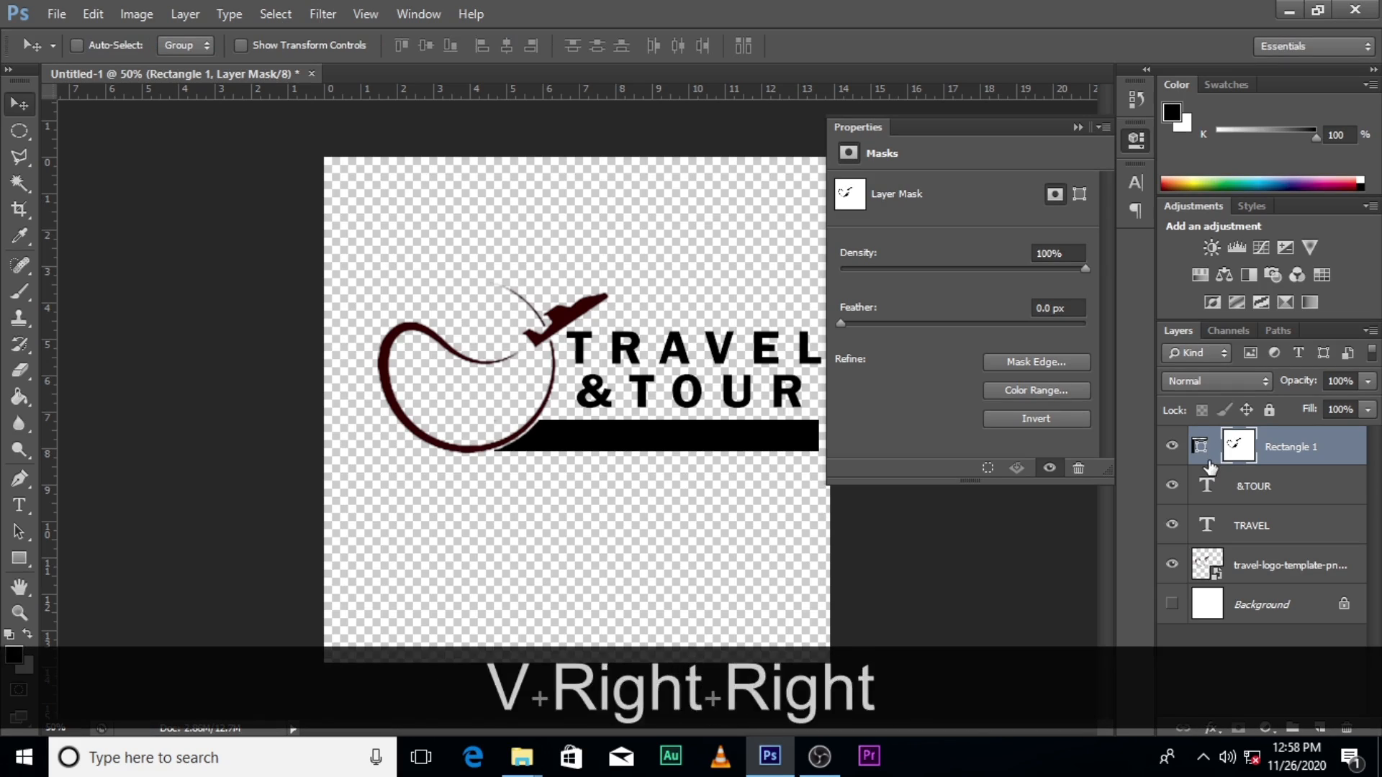
{"action": "key", "text": "Right"}
{"action": "key", "text": "Right"}
{"action": "key", "text": "Right"}
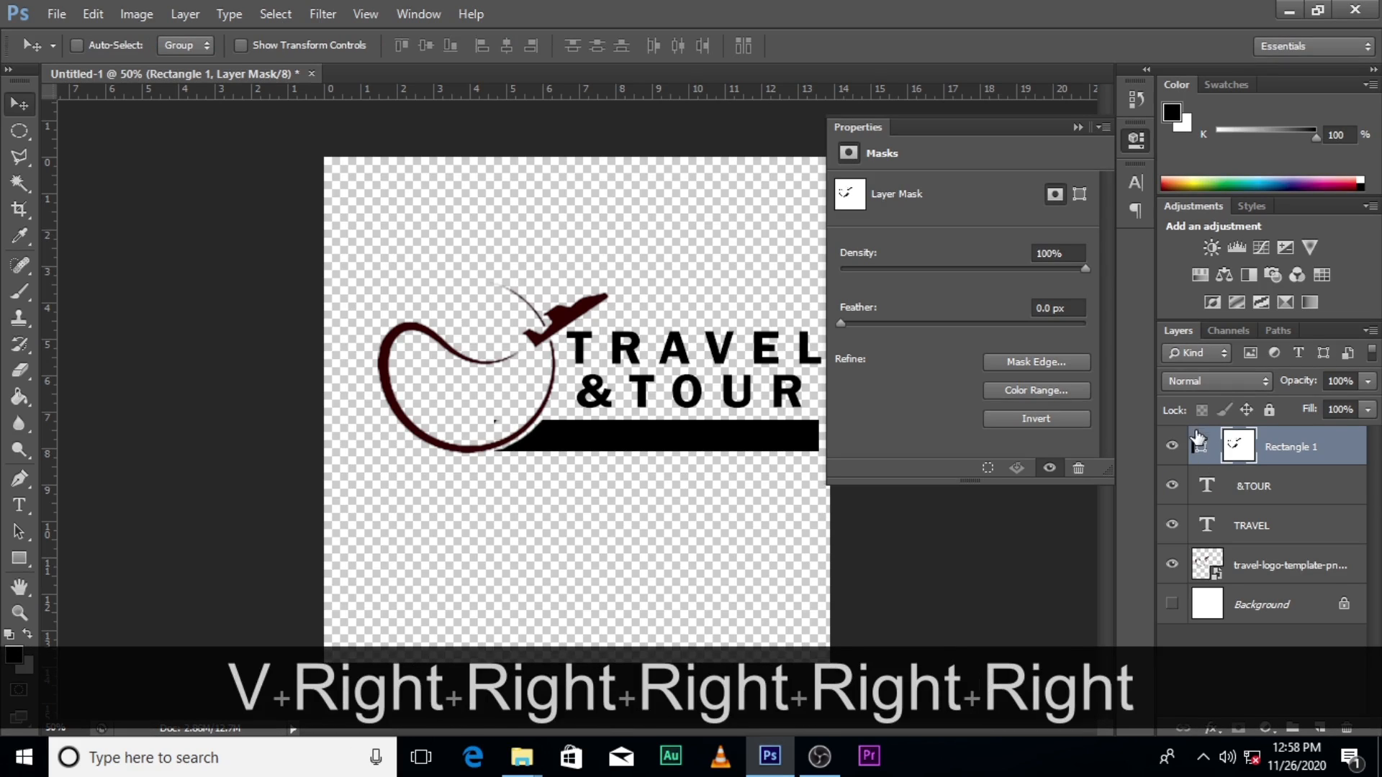
Paint out the stray speck inside the circle on the rectangle's mask and relink the mask to the rectangle
{"action": "left_click", "coordinate": [1231, 448]}
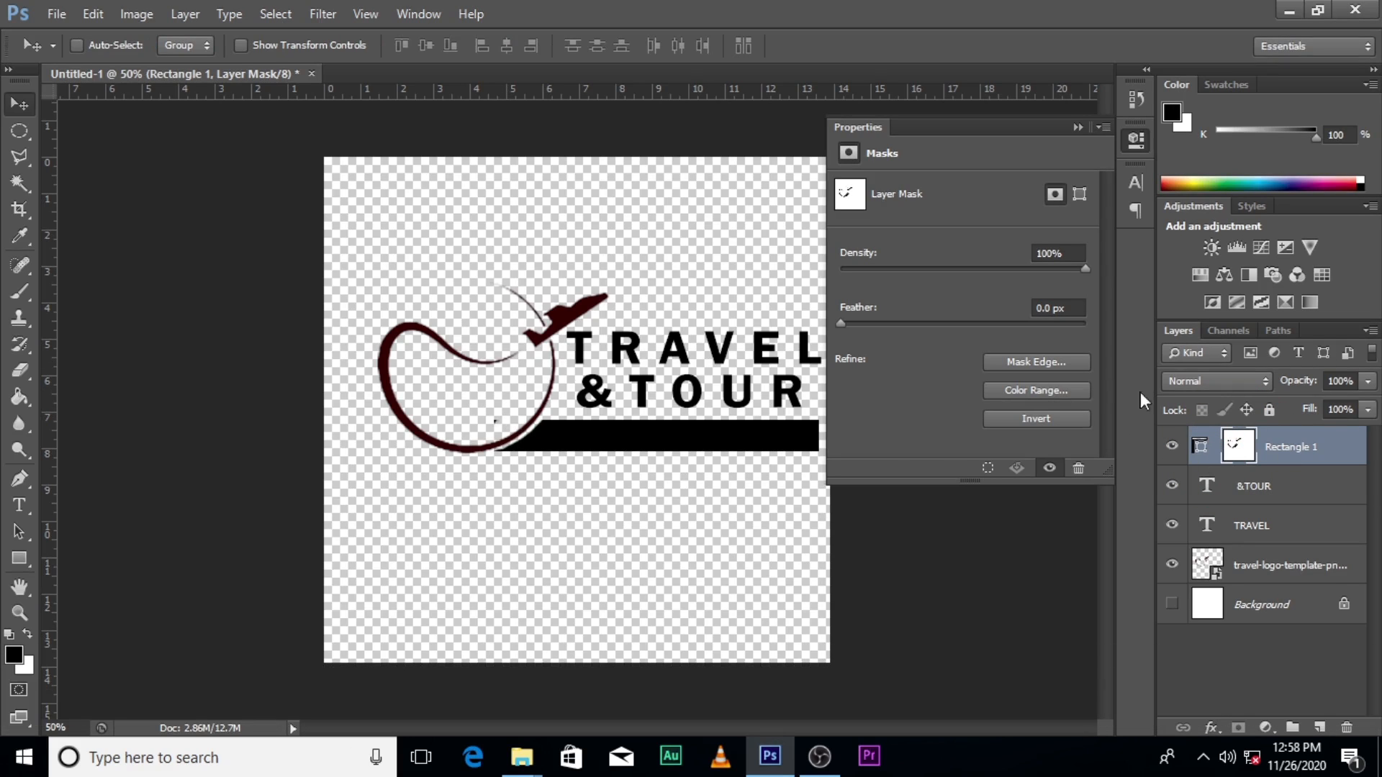
{"action": "key", "text": "b"}
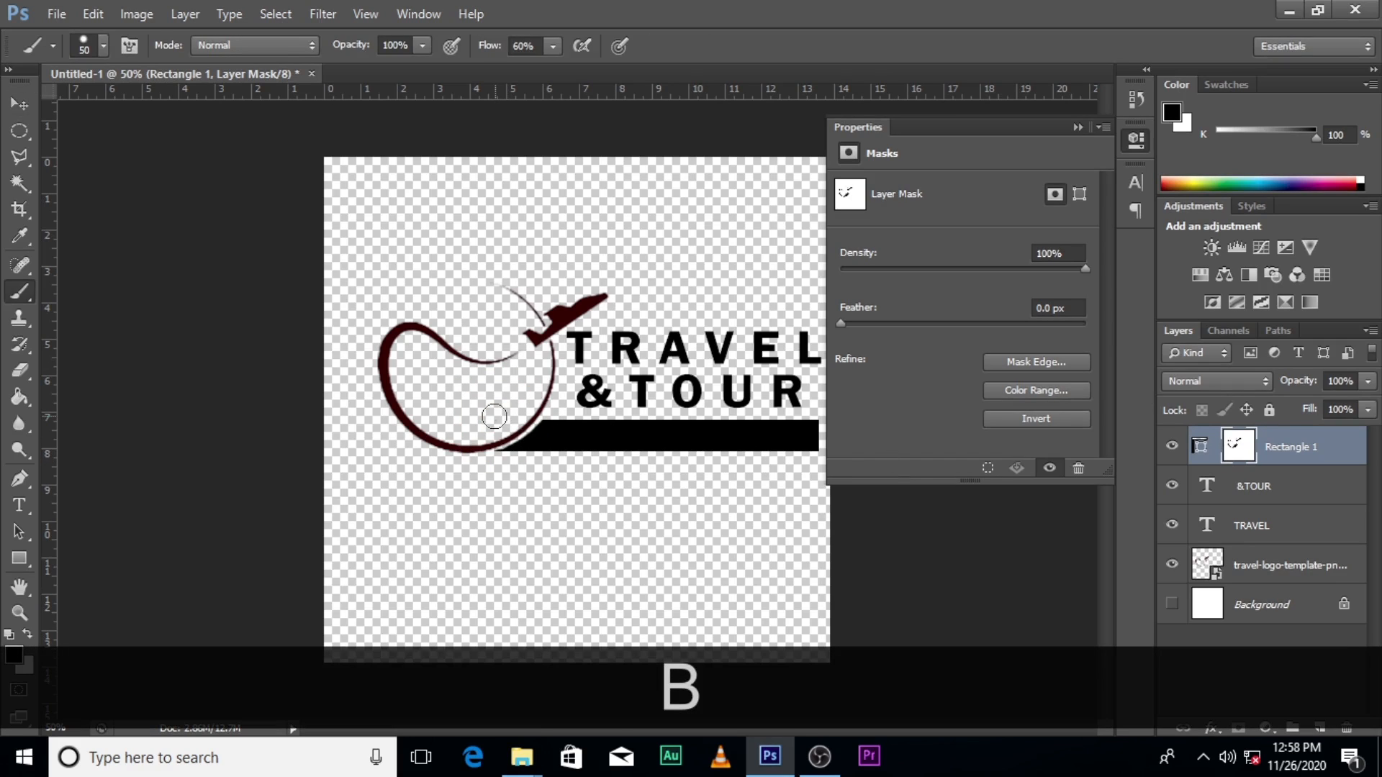
{"action": "left_click", "coordinate": [1215, 446]}
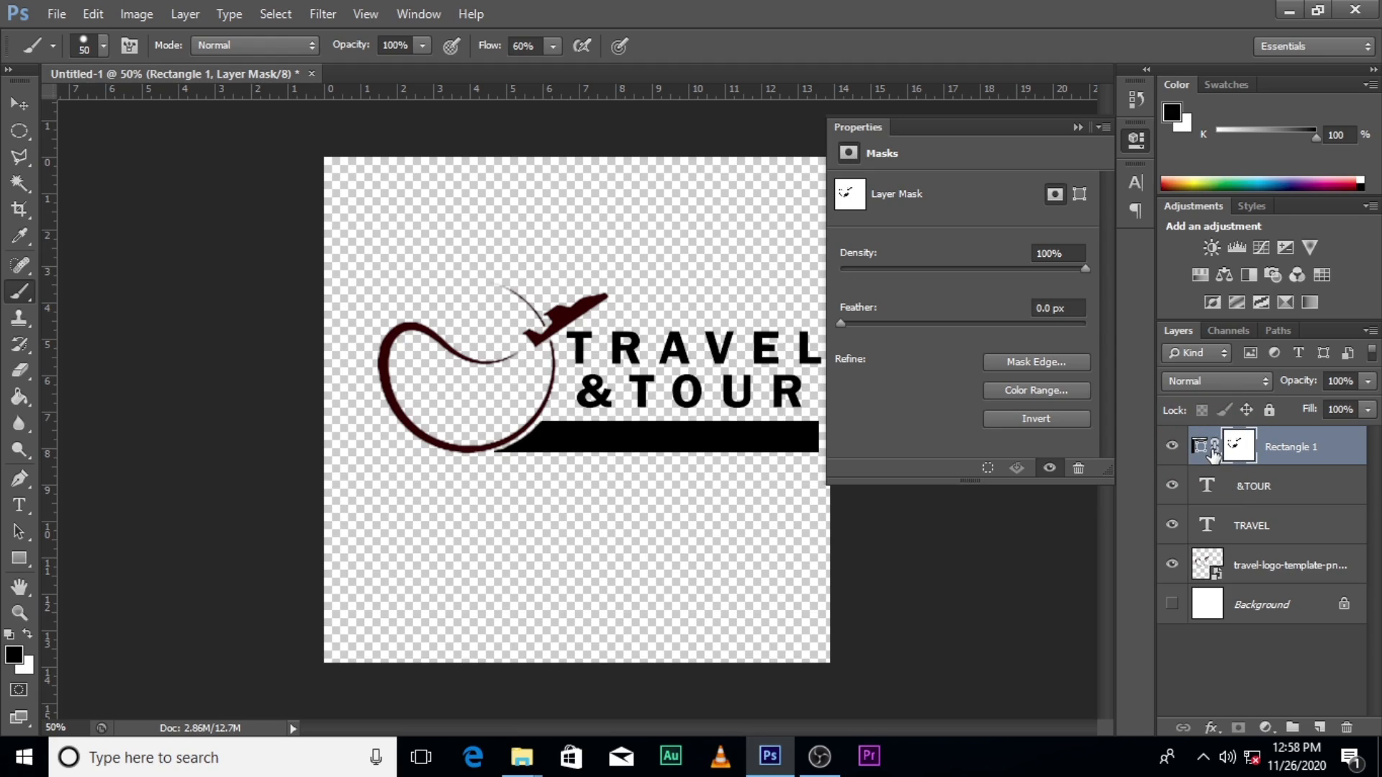
{"action": "left_click", "coordinate": [1077, 127]}
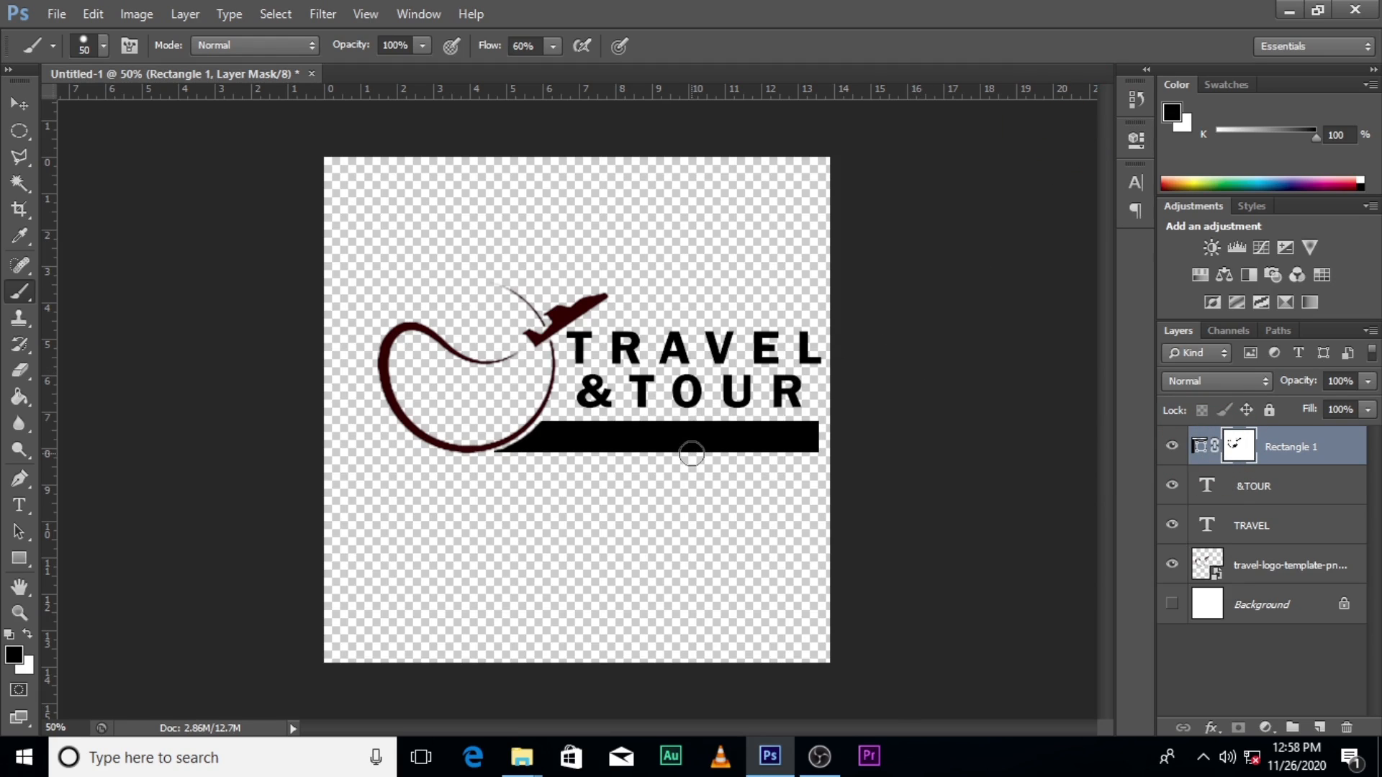
Add a text line with two placeholder phone numbers separated by a slash in the empty area below the black bar
{"action": "key", "text": "t"}
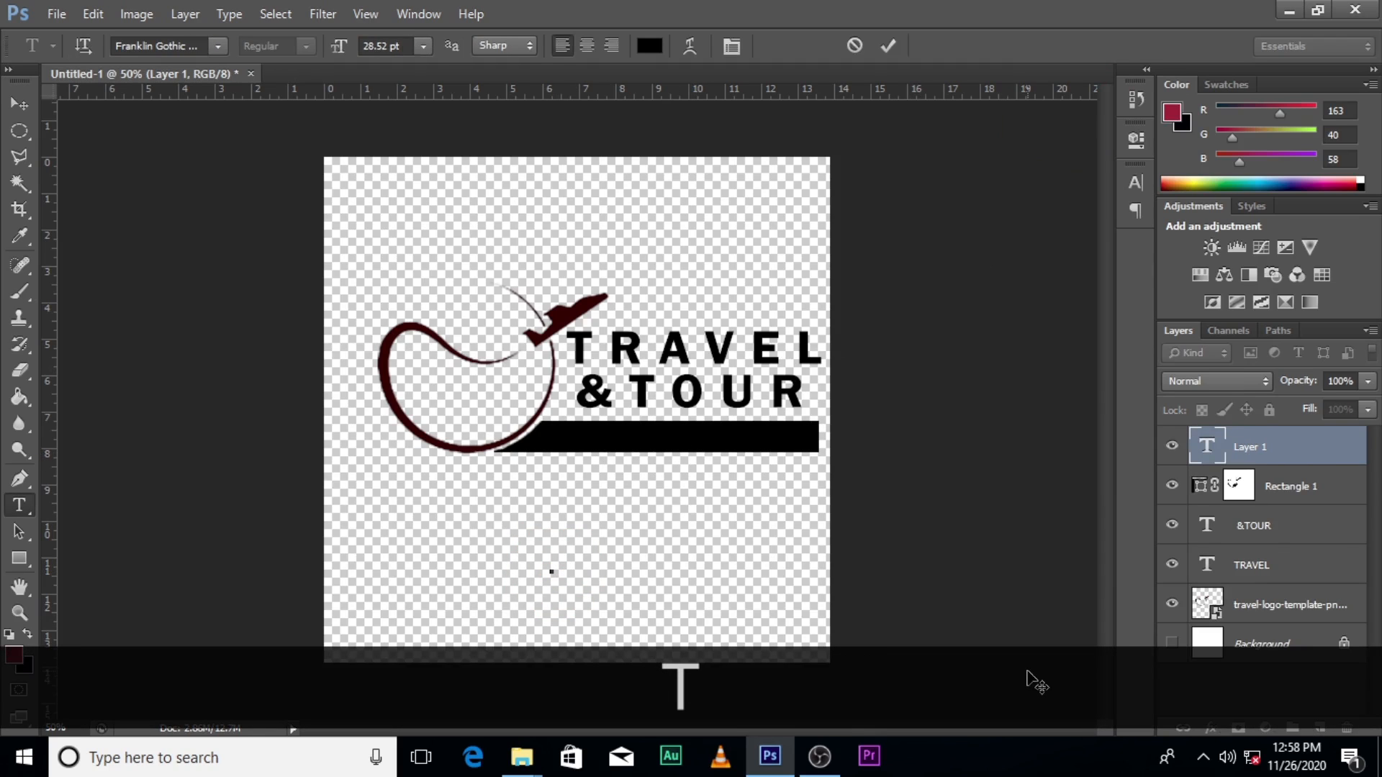
{"action": "type", "text": "020 "}
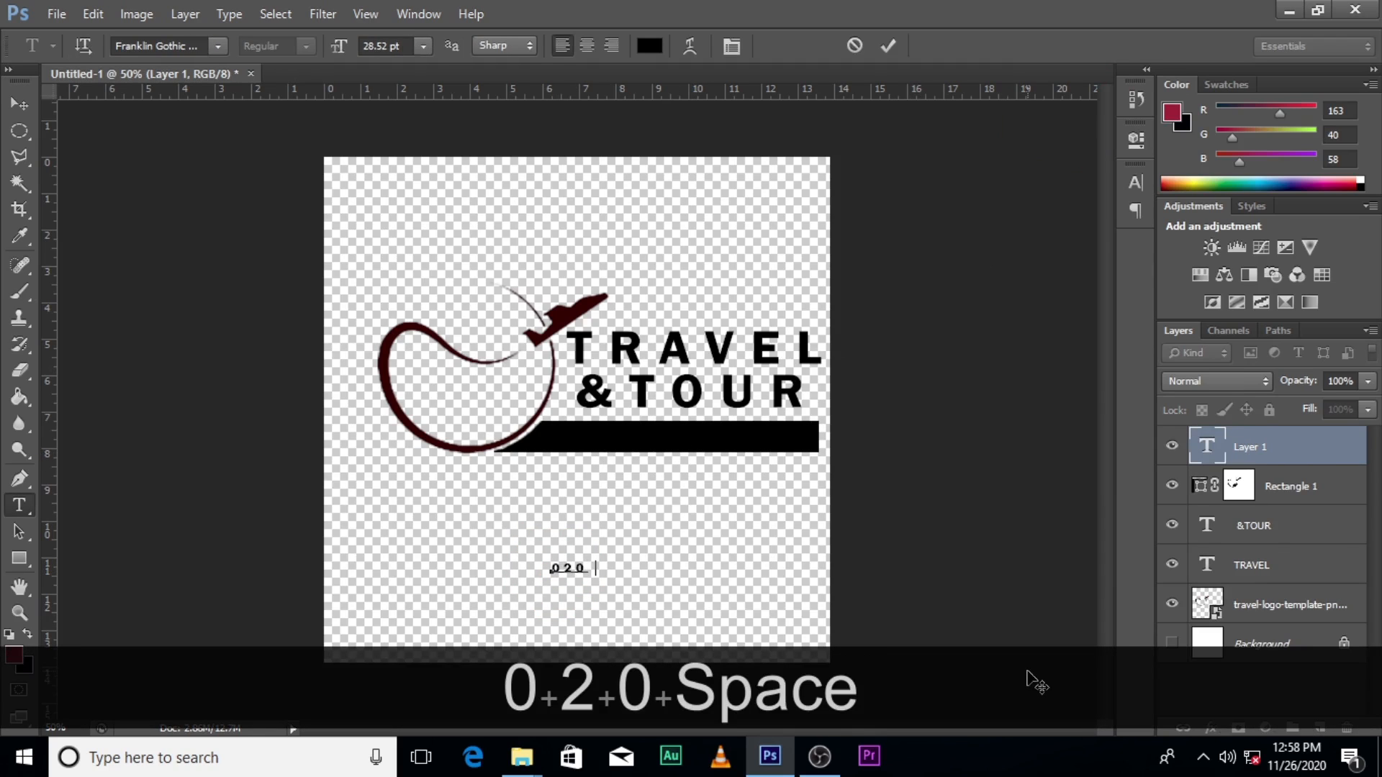
{"action": "type", "text": "000 000"}
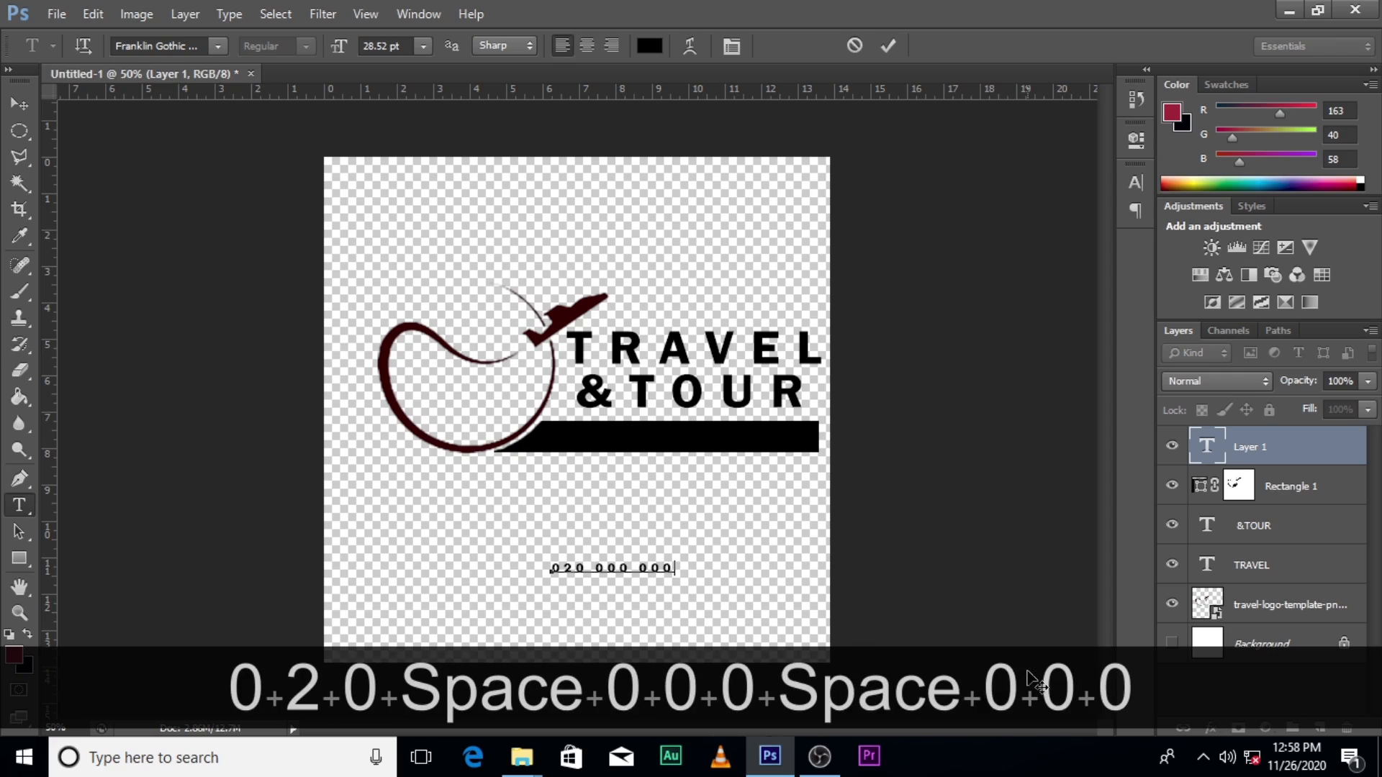
{"action": "type", "text": " / 02"}
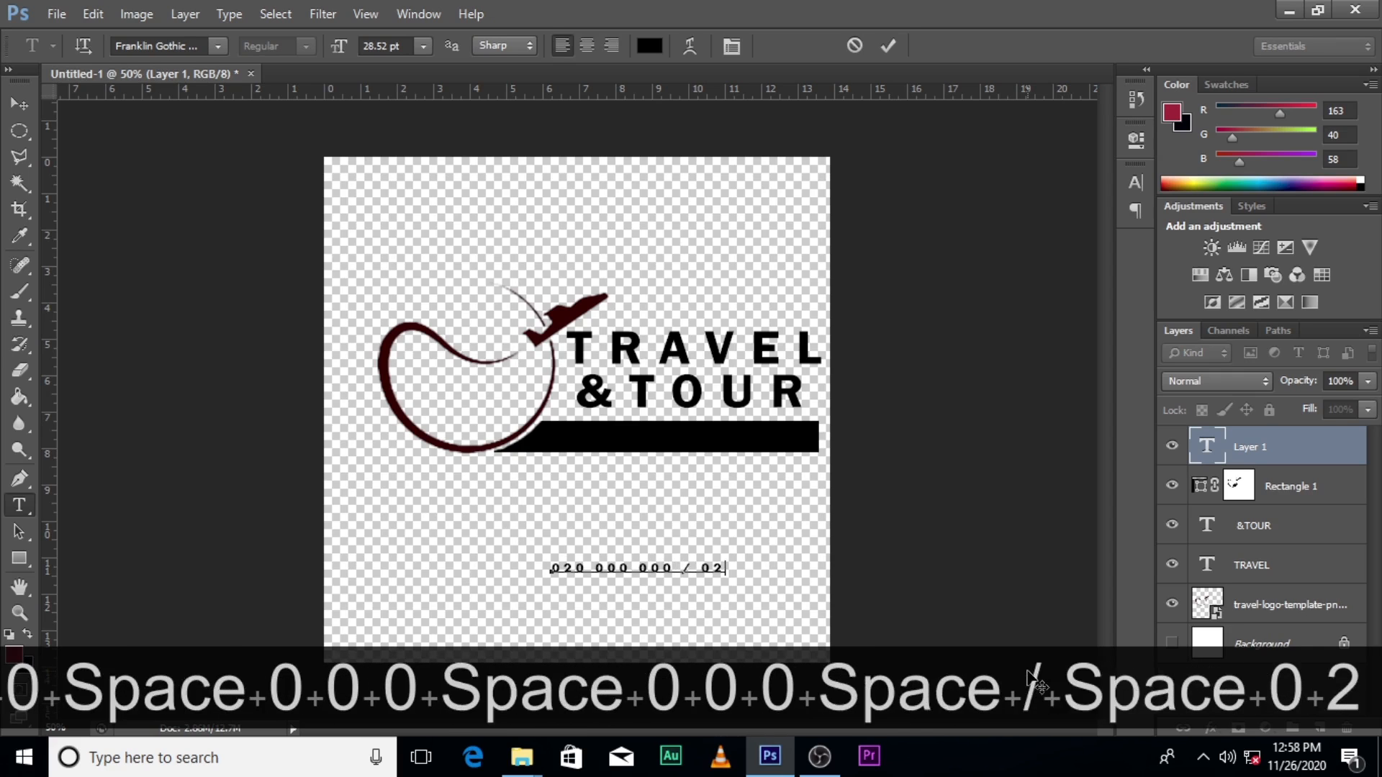
{"action": "type", "text": "0 000 00"}
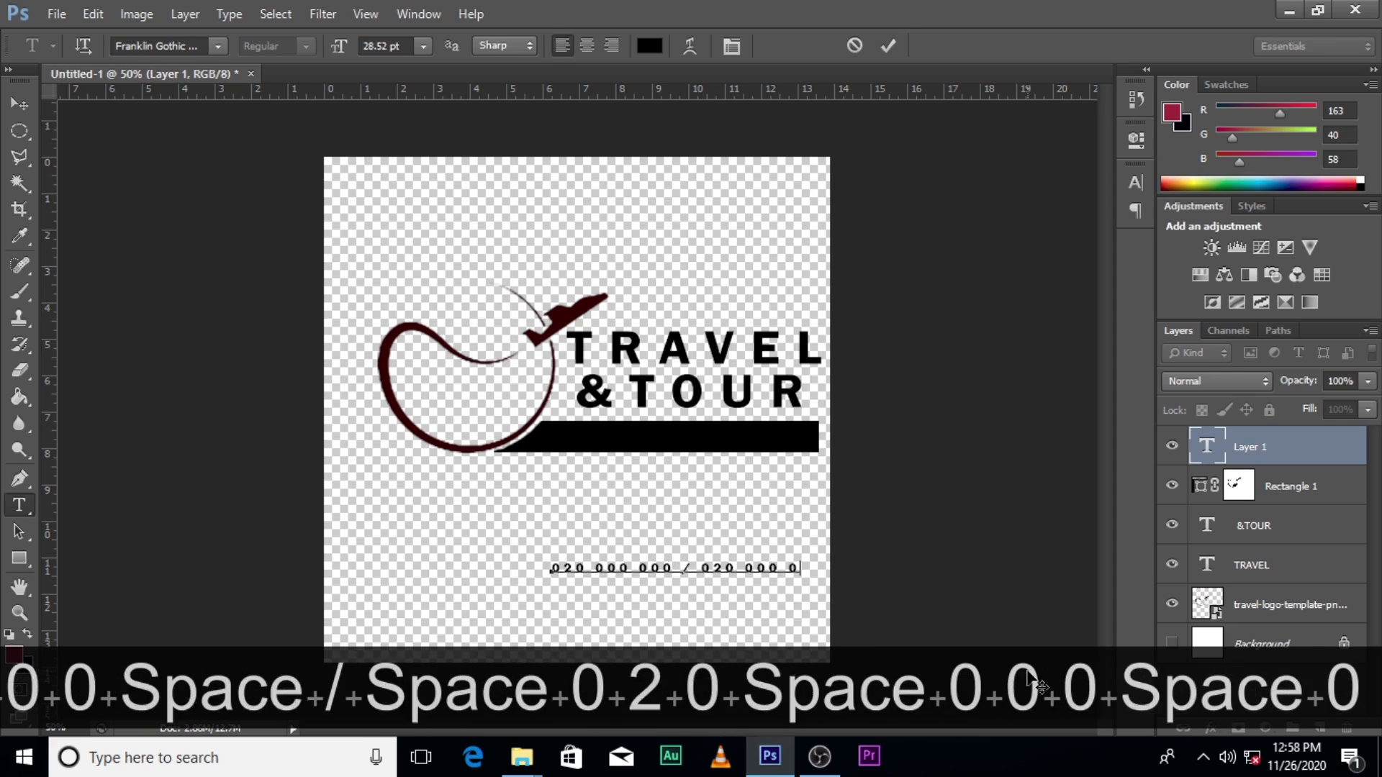
{"action": "type", "text": "0"}
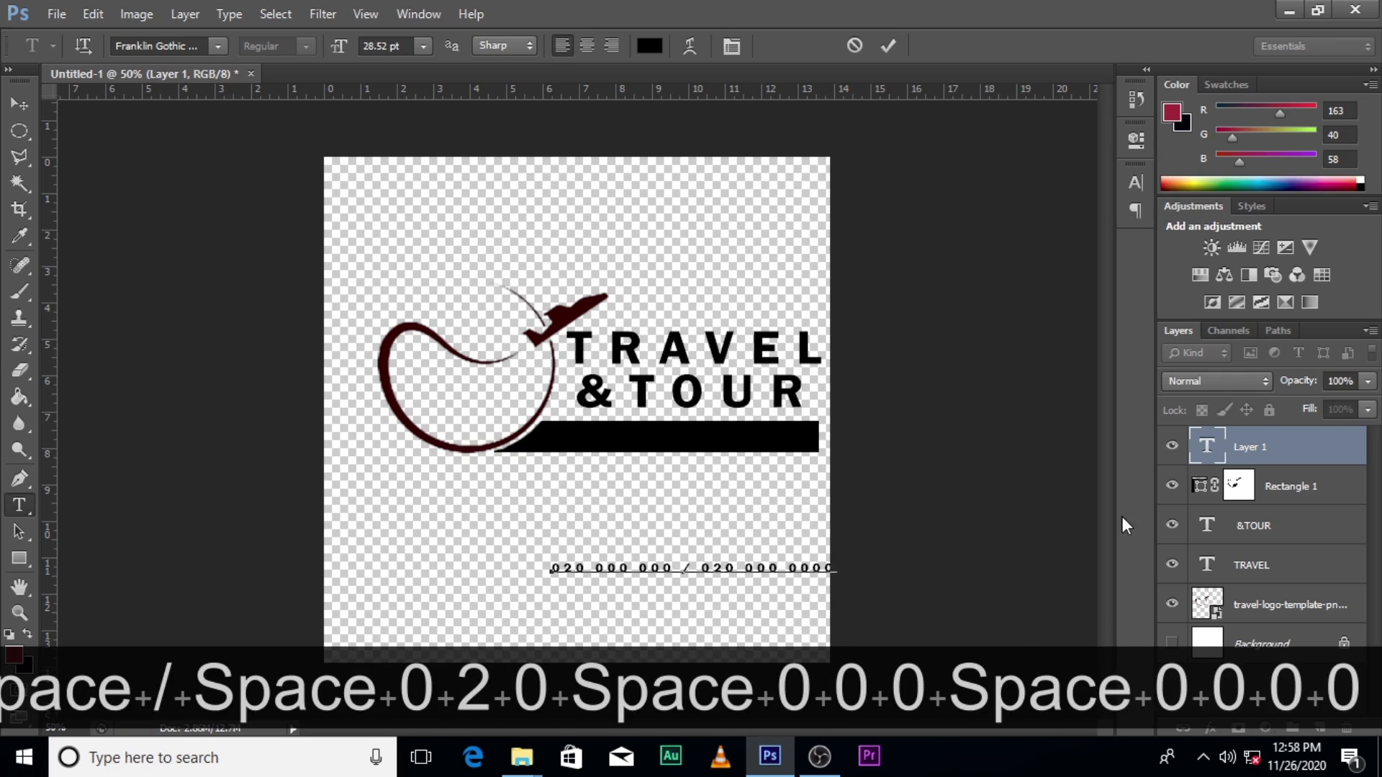
{"action": "left_click", "coordinate": [1264, 452]}
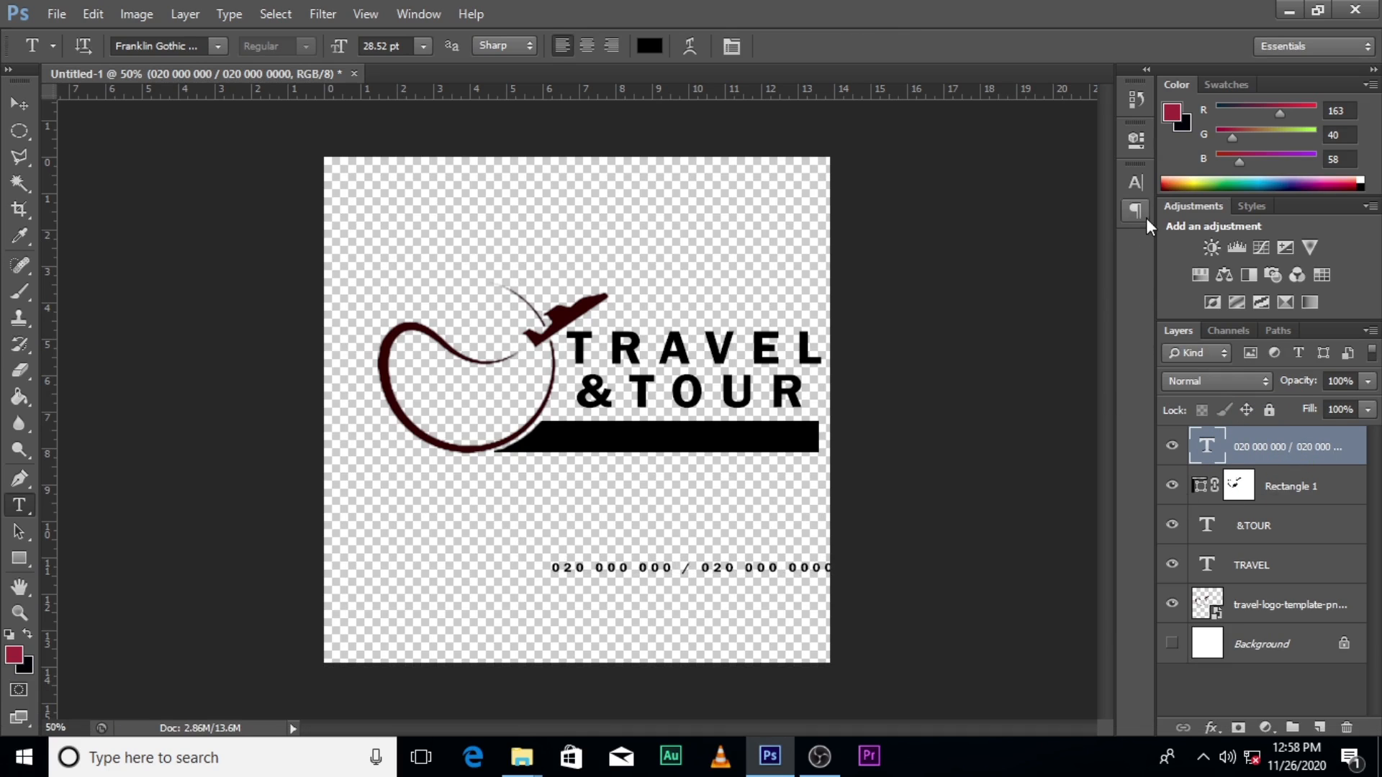
Color the phone-number text white (ffffff) and move it closer to the underside of the black bar
{"action": "left_click", "coordinate": [1136, 182]}
{"action": "left_click", "coordinate": [1083, 302]}
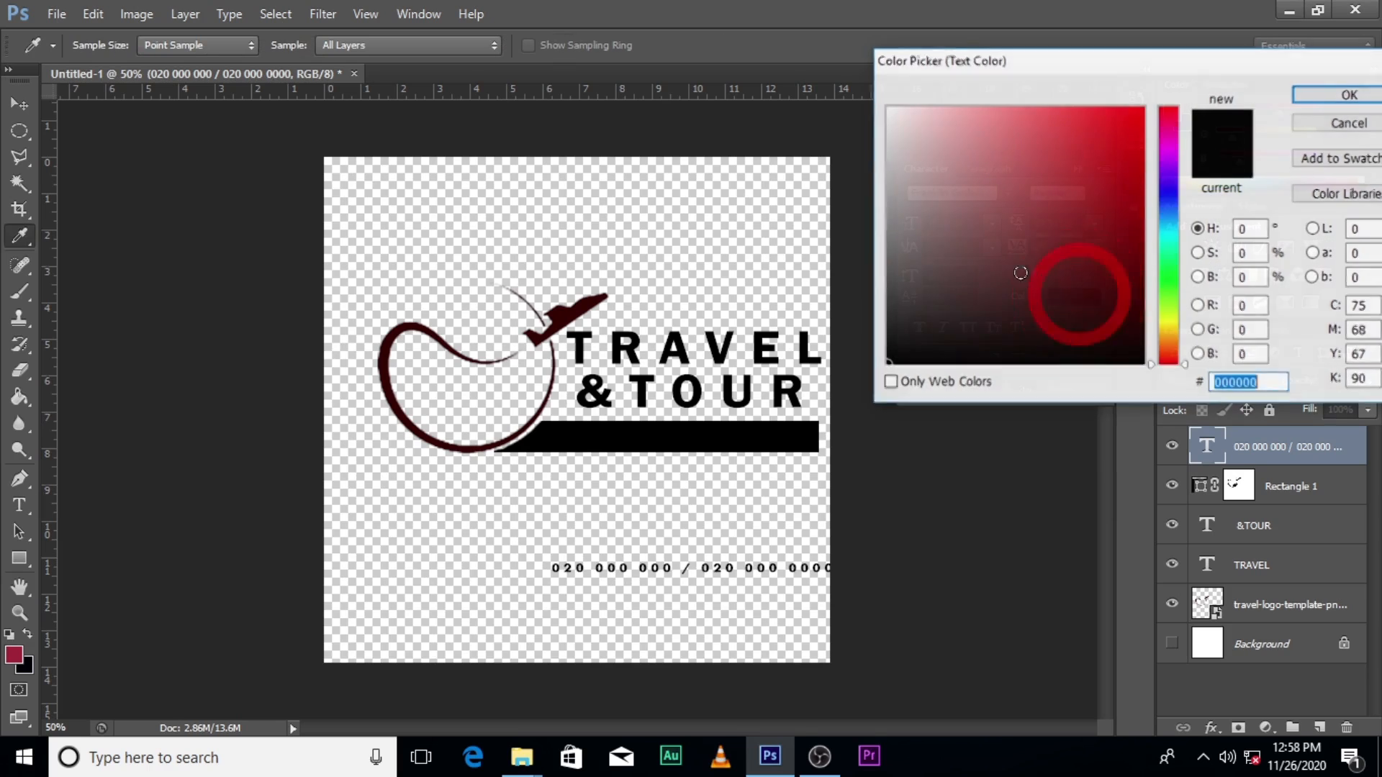
{"action": "left_click", "coordinate": [889, 110]}
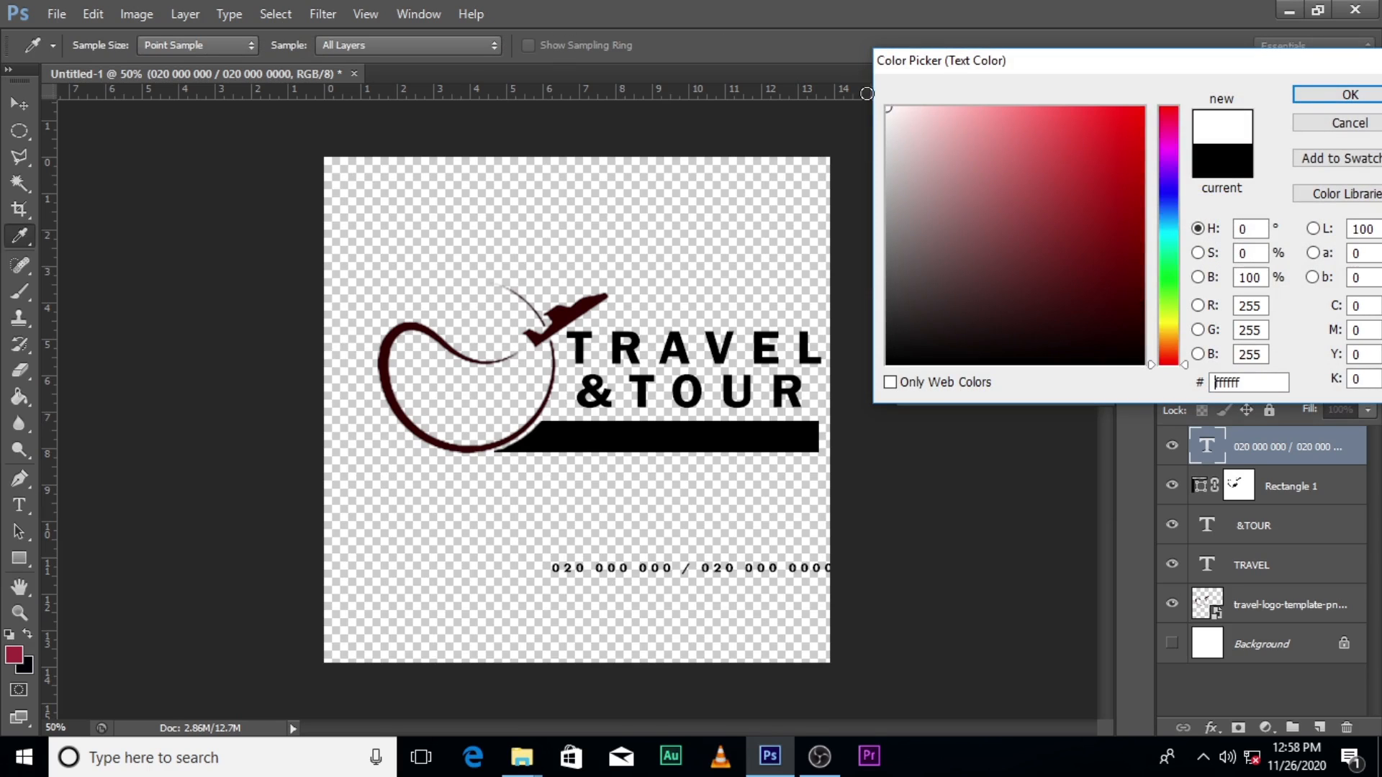
{"action": "left_click", "coordinate": [1325, 96]}
{"action": "key", "text": "v"}
{"action": "left_click_drag", "start_coordinate": [695, 541], "coordinate": [677, 491]}
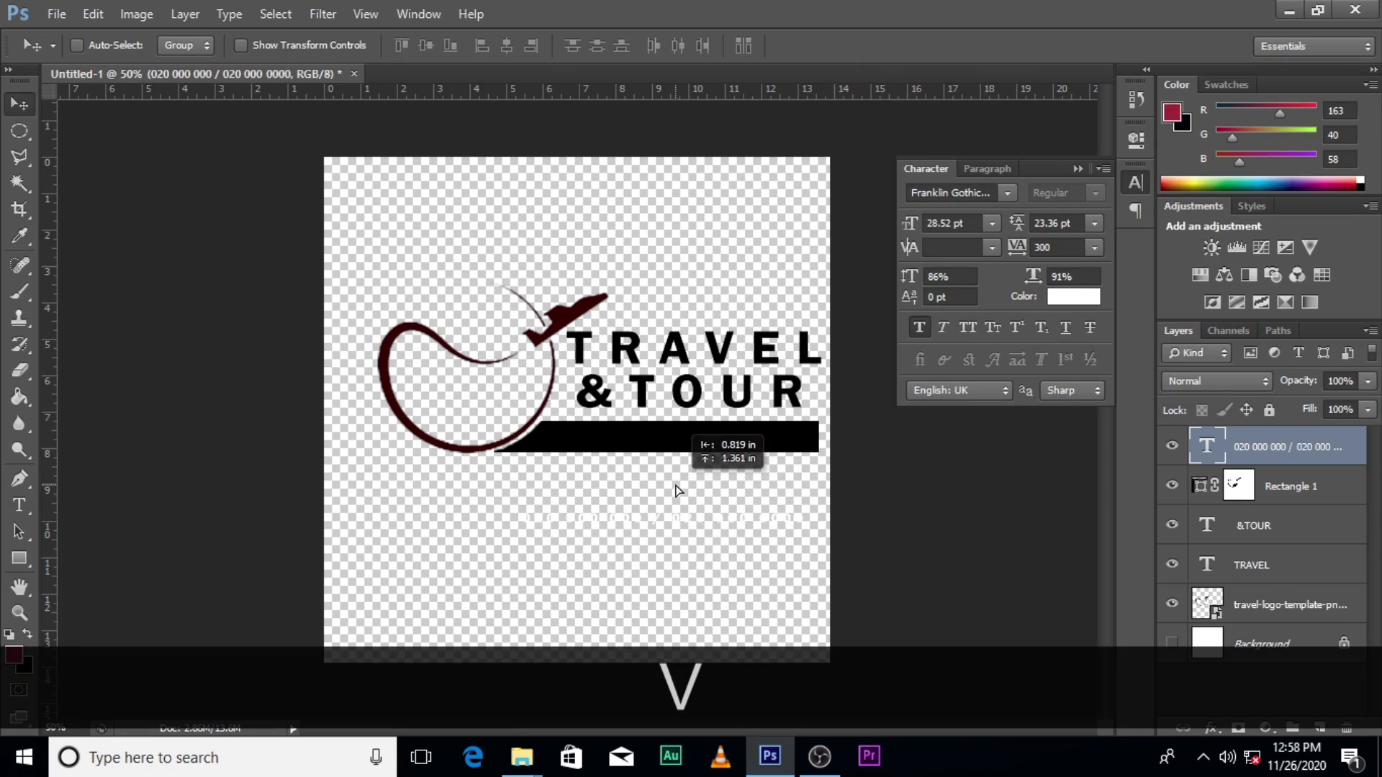
Change the phone-number text color to a bright red
{"action": "left_click", "coordinate": [1067, 297]}
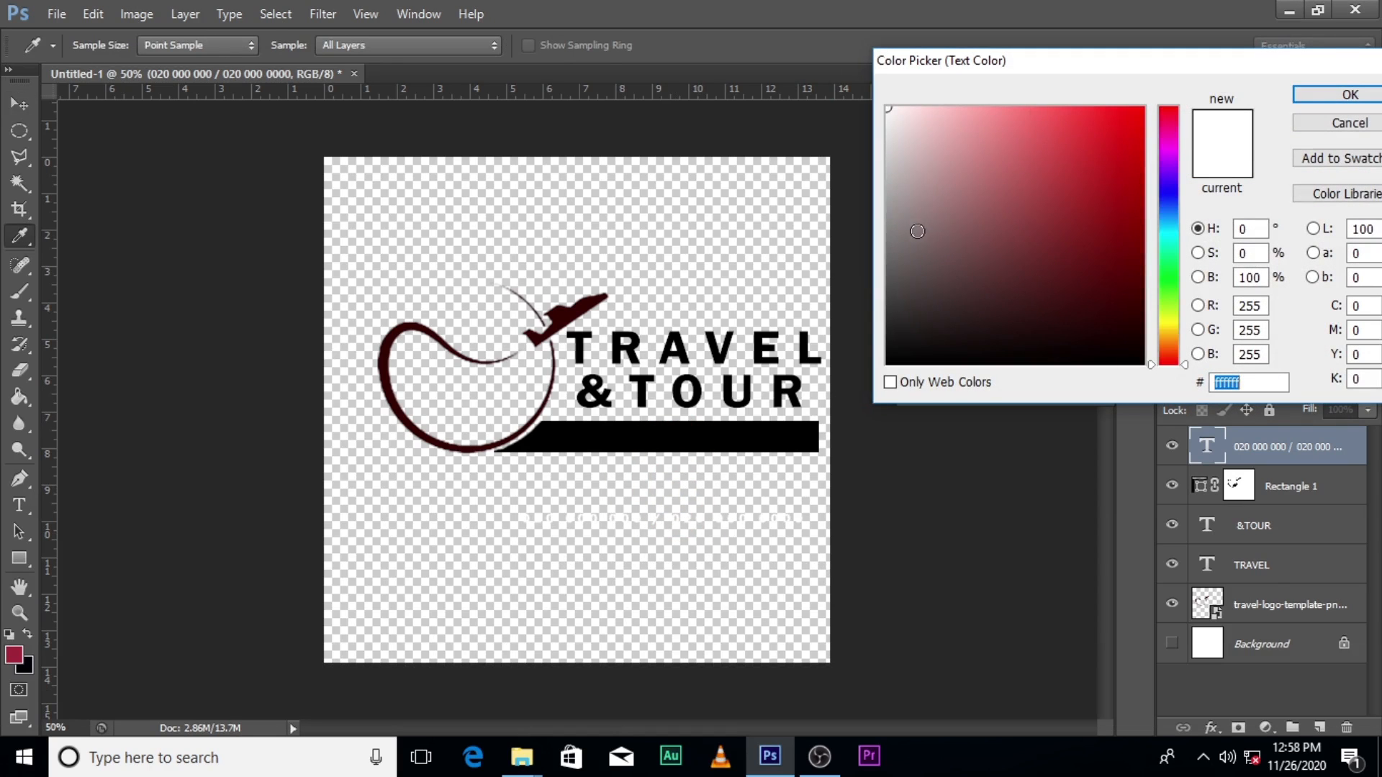
{"action": "left_click", "coordinate": [916, 229]}
{"action": "left_click", "coordinate": [1074, 154]}
{"action": "left_click", "coordinate": [1315, 97]}
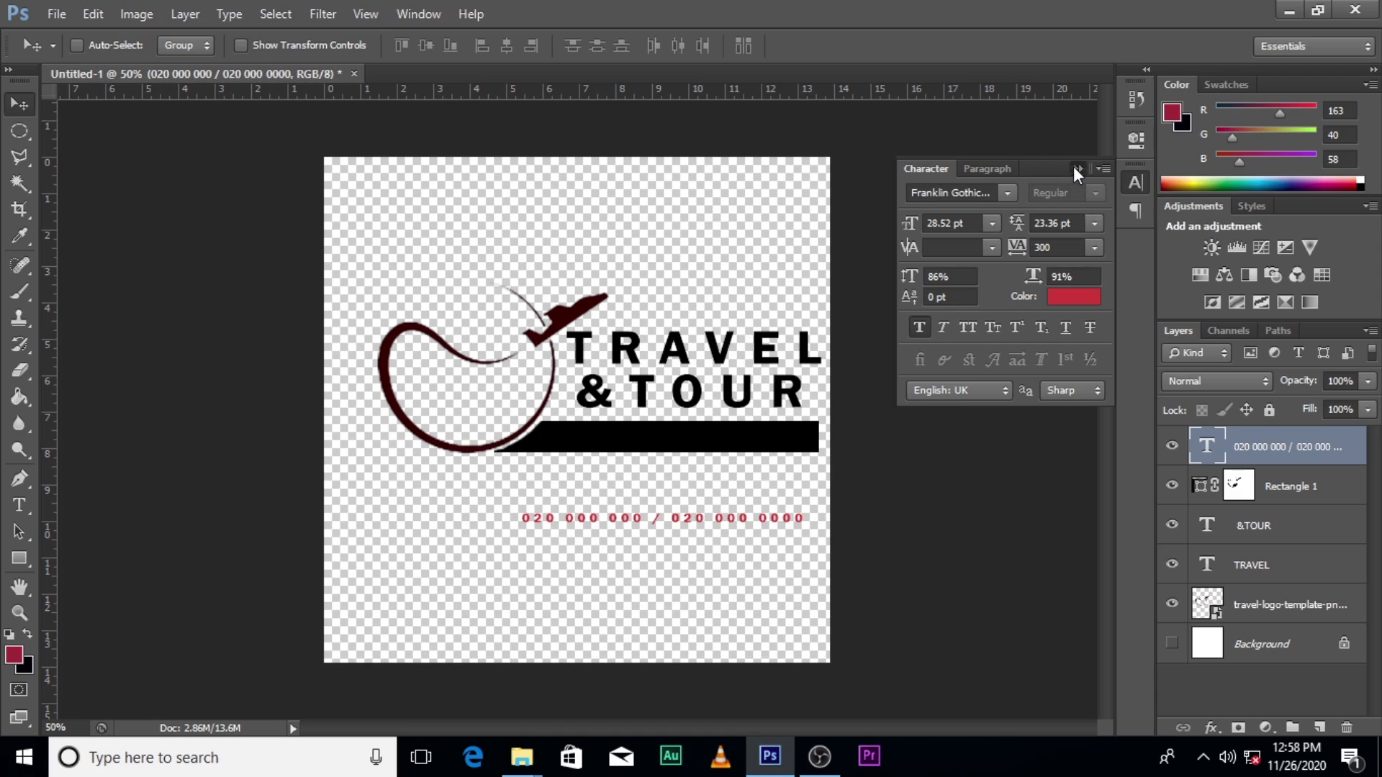
{"action": "left_click", "coordinate": [1075, 169]}
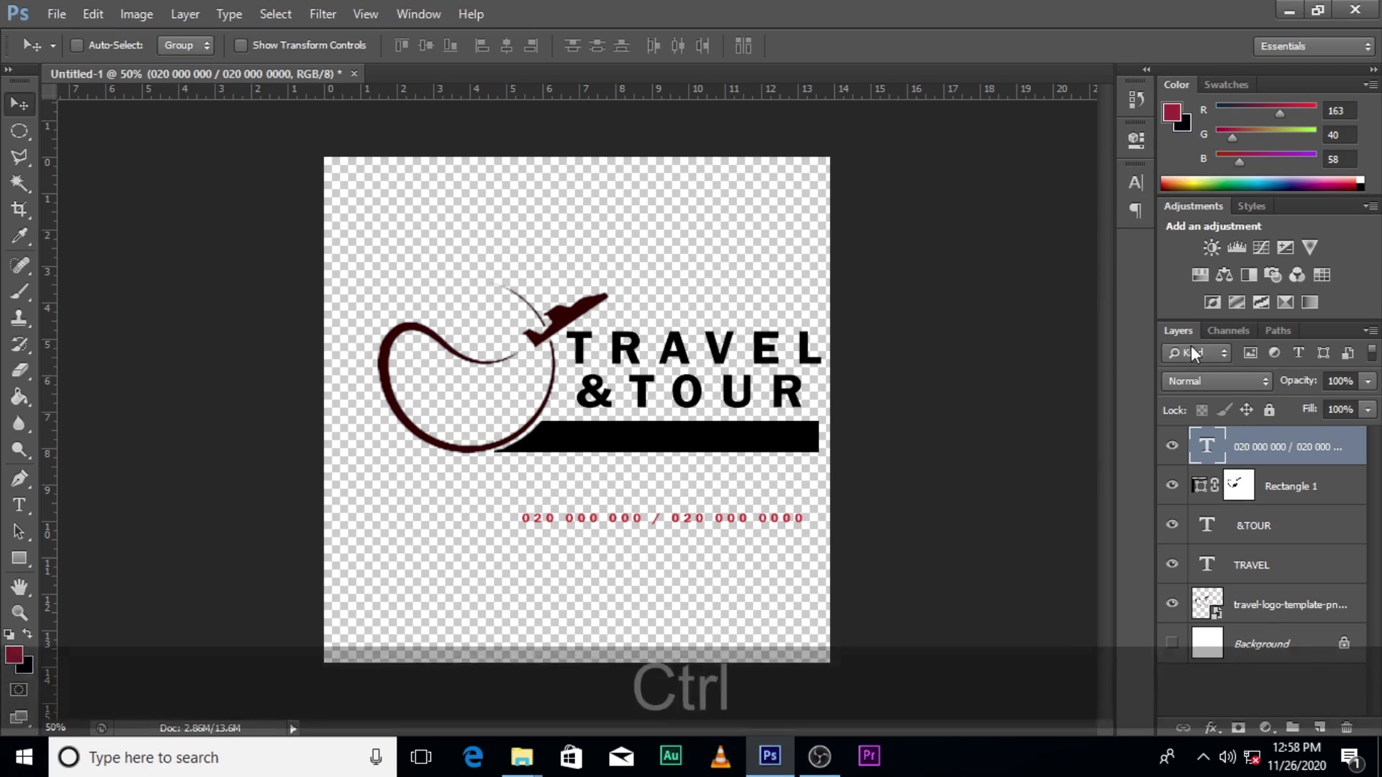
Scale the phone-number text down proportionally to about 21.4 pt and move it onto the black bar
{"action": "key", "text": "ctrl+t"}
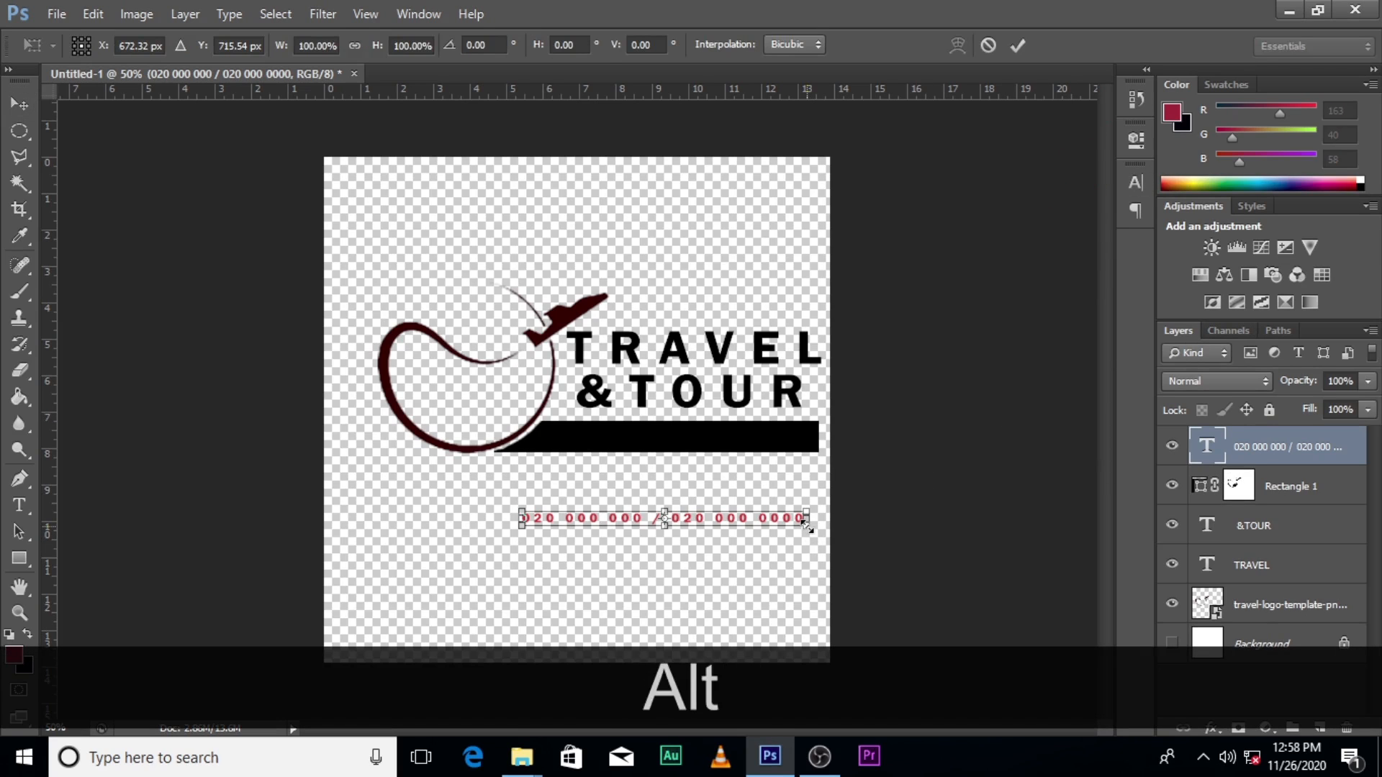
{"action": "left_click_drag", "start_coordinate": [806, 526], "coordinate": [772, 520]}
{"action": "key", "text": "Return"}
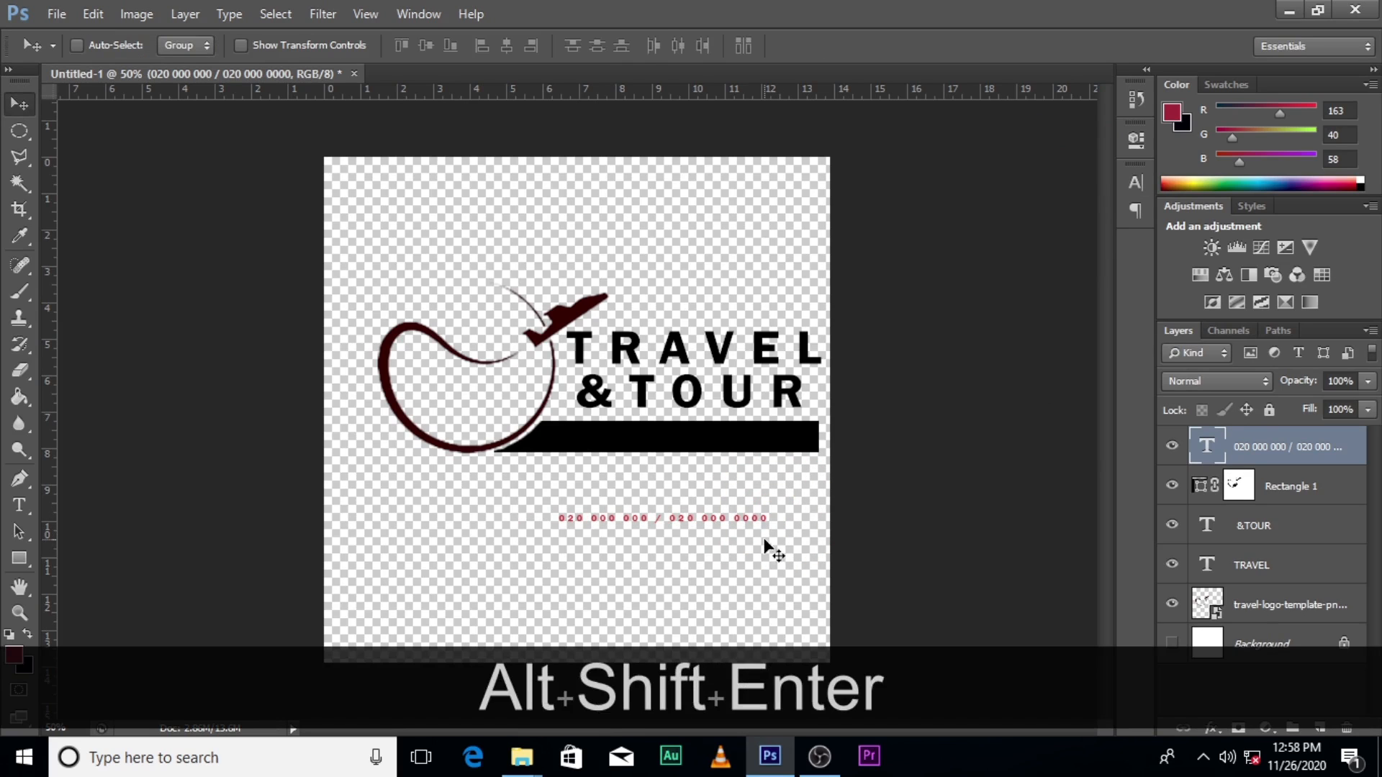
{"action": "key", "text": "v"}
{"action": "left_click_drag", "start_coordinate": [647, 529], "coordinate": [654, 454]}
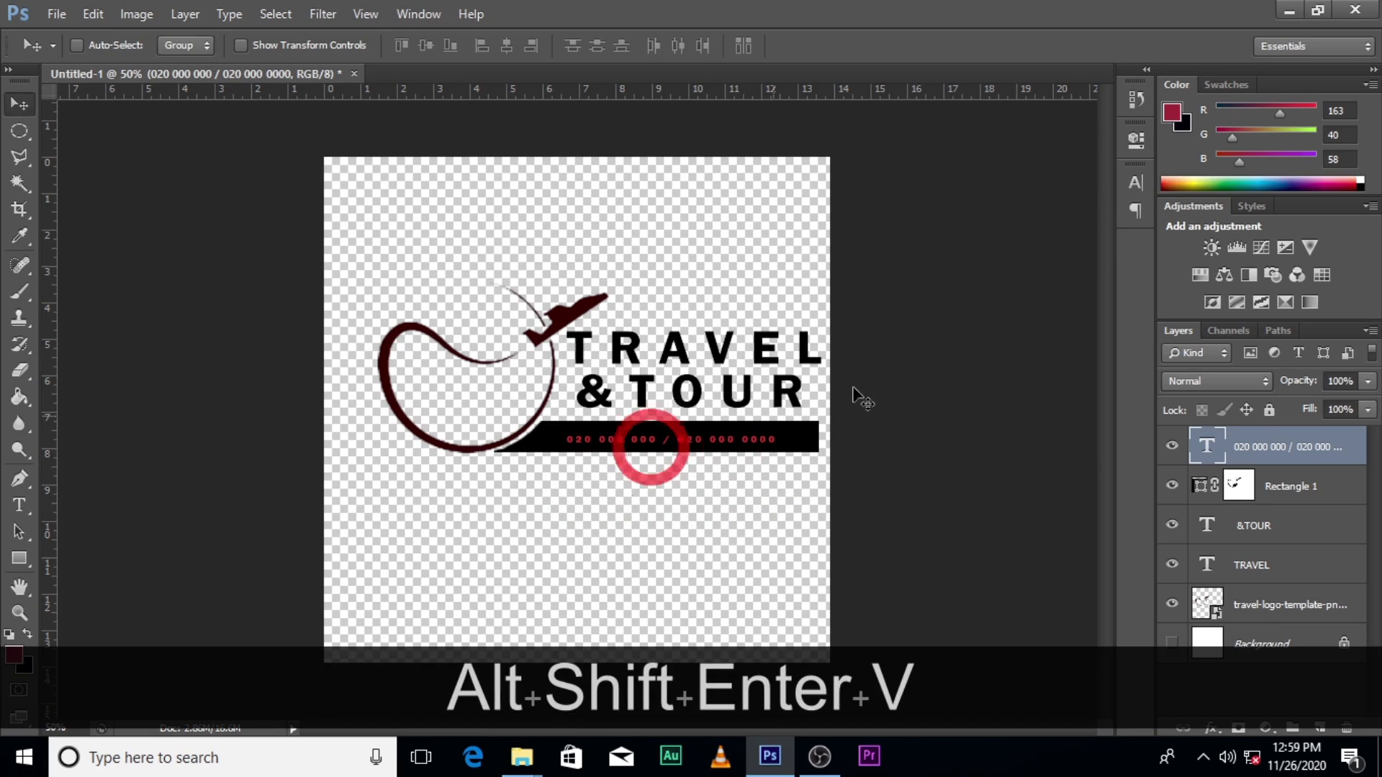
Try enlarging the phone-number text on the bar to about 24.5 pt, and undo the scaling
{"action": "left_click", "coordinate": [1135, 182]}
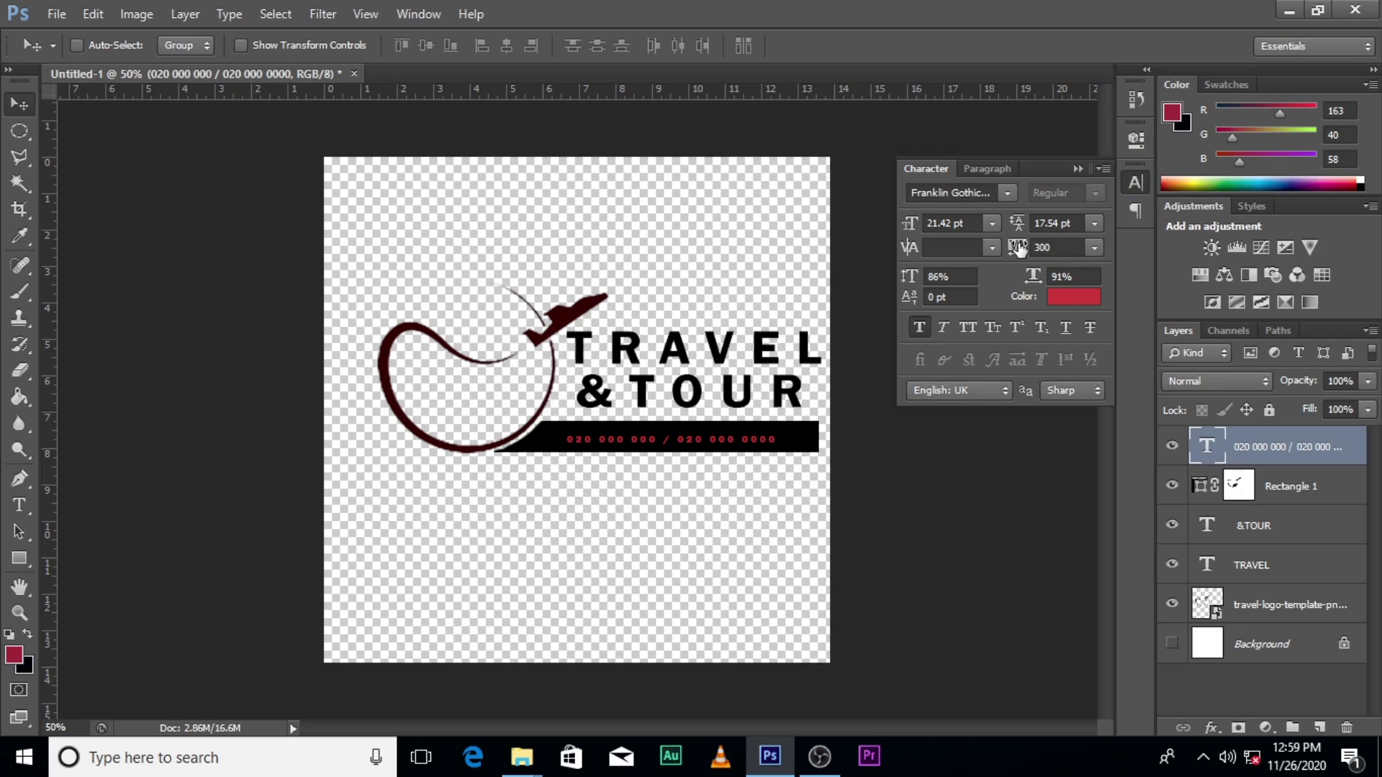
{"action": "key", "text": "ctrl+t"}
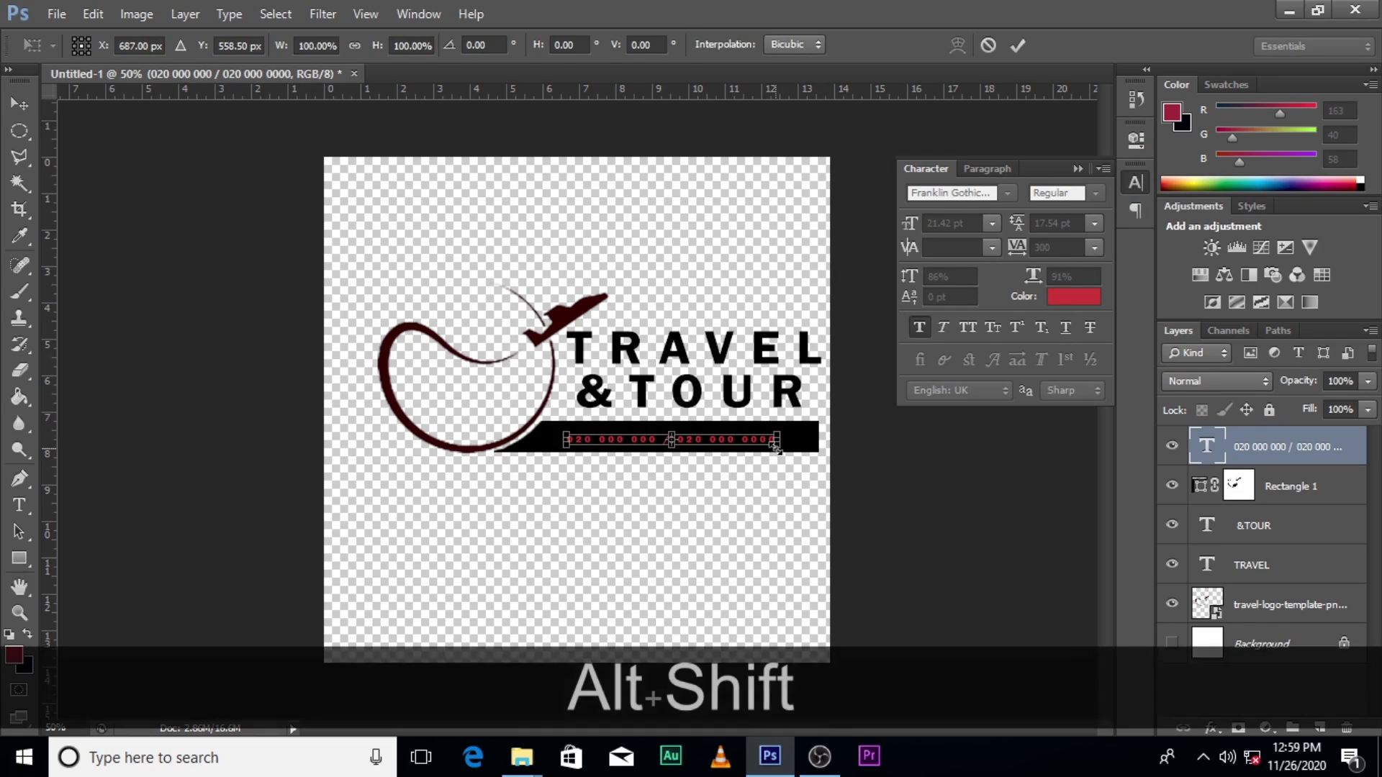
{"action": "left_click_drag", "start_coordinate": [776, 447], "coordinate": [794, 452]}
{"action": "key", "text": "Return"}
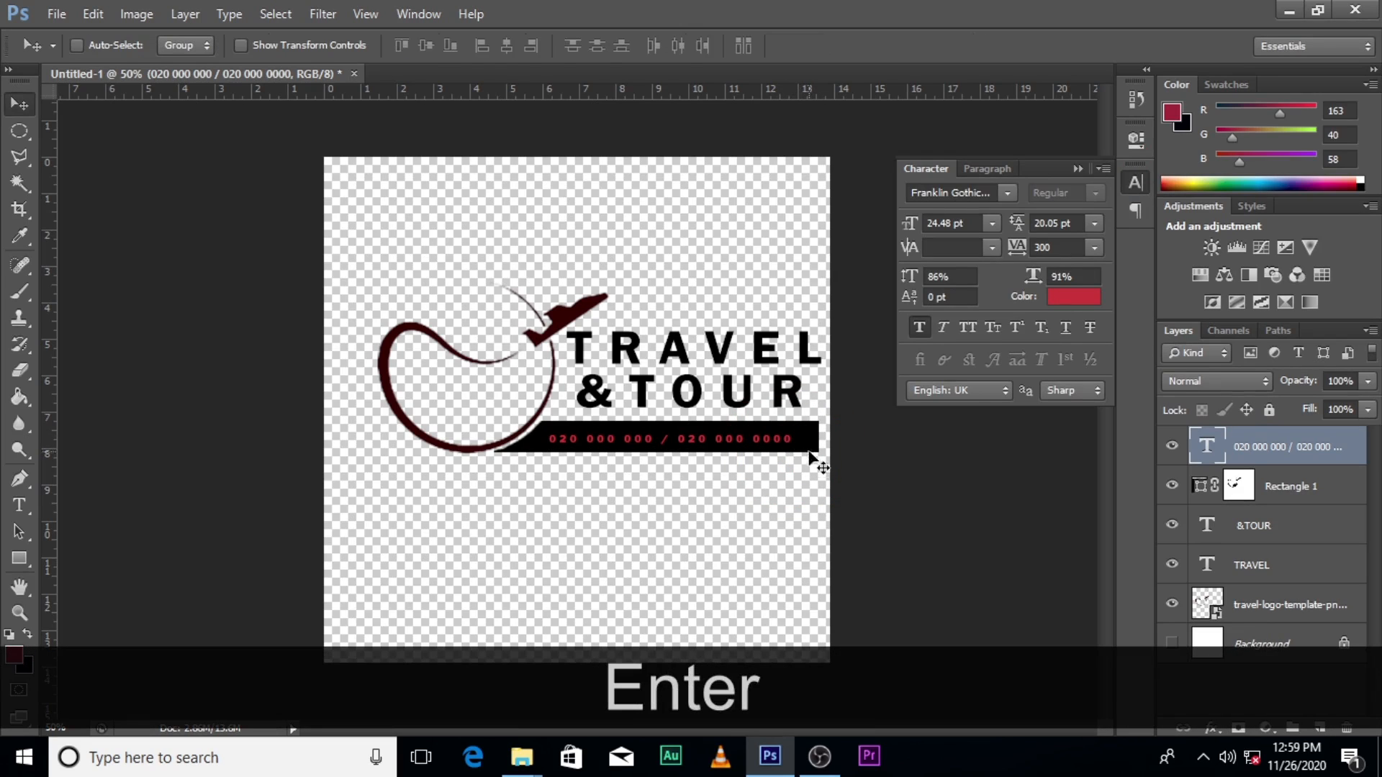
{"action": "key", "text": "ctrl+z"}
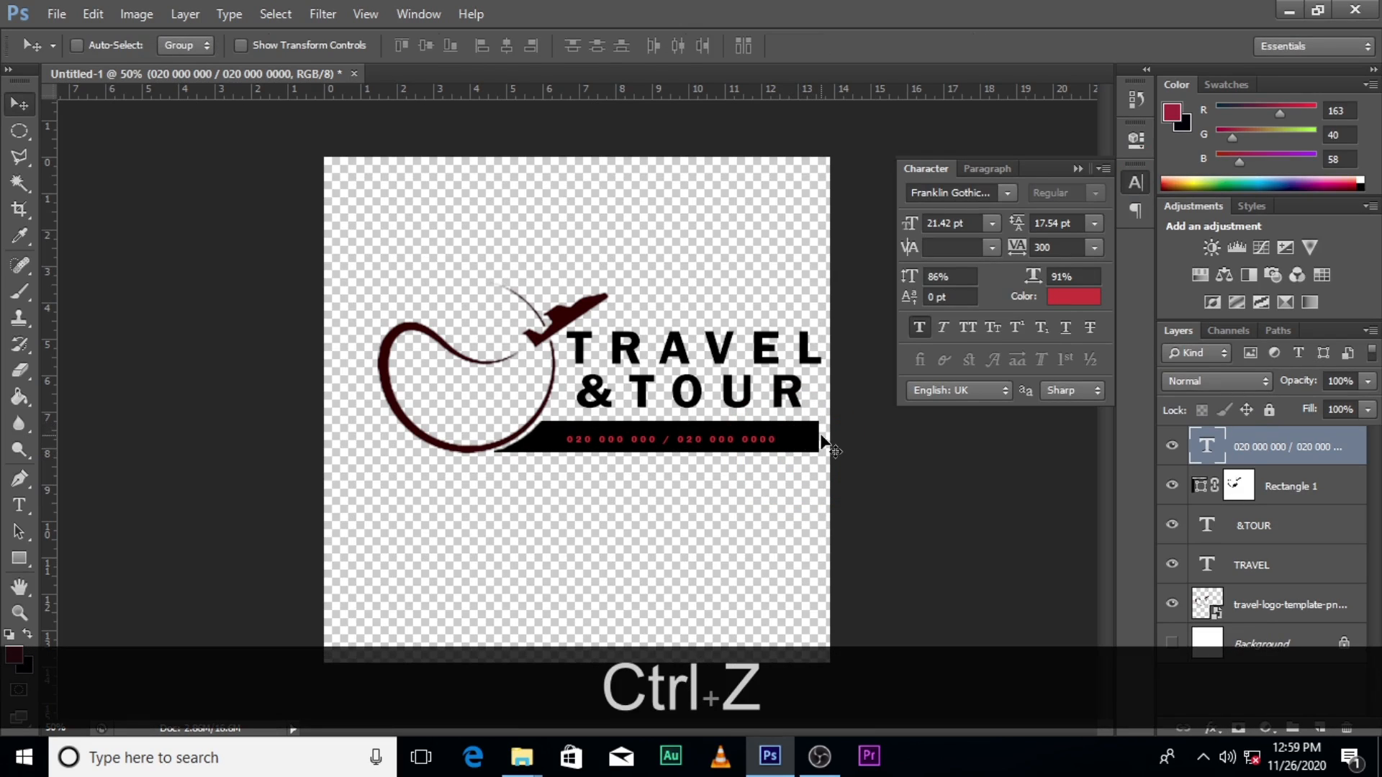
Set the tracking of the phone-number text to 0
{"action": "double_click", "coordinate": [1060, 249]}
{"action": "type", "text": "0"}
{"action": "key", "text": "Return"}
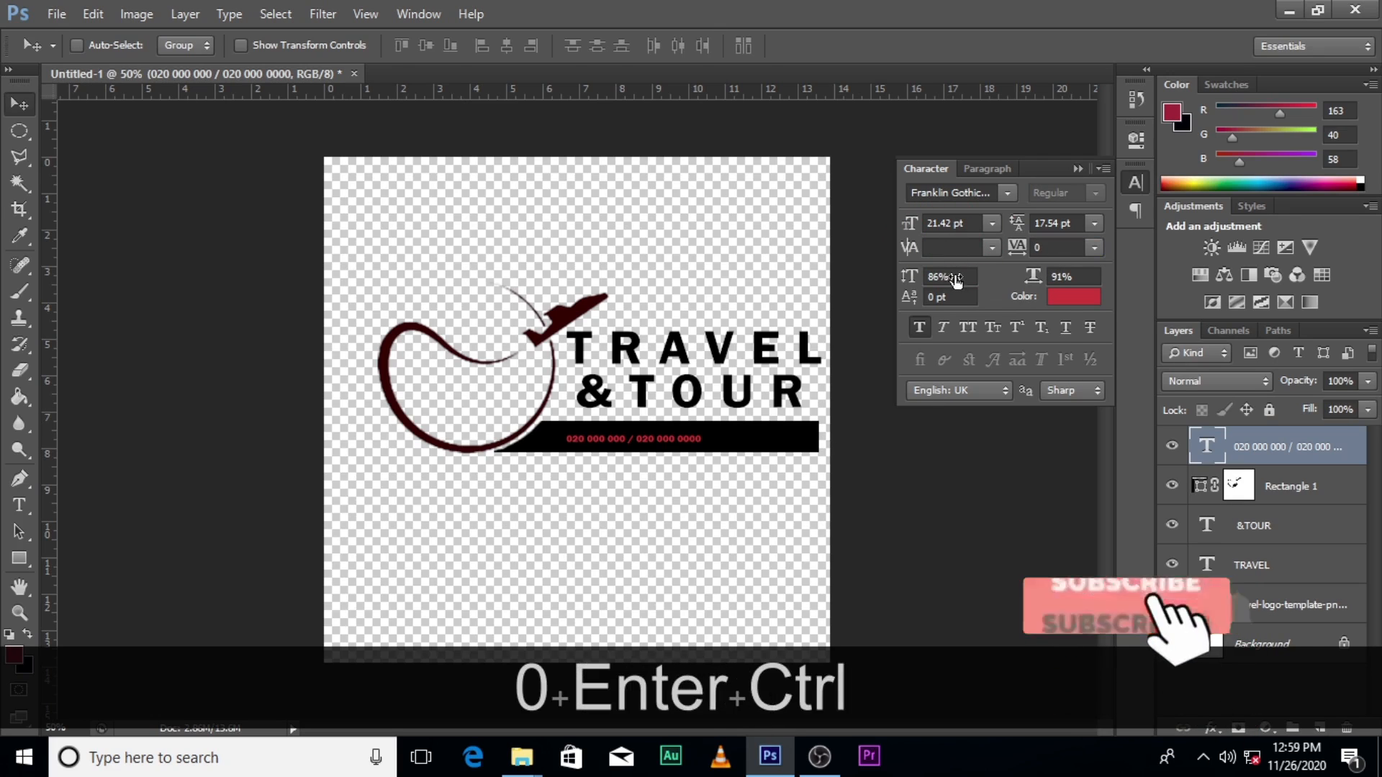
Enlarge the phone-number text proportionally to about 43.9 pt so it fills the bar, and nudge it slightly down and left
{"action": "key", "text": "ctrl+t"}
{"action": "left_click_drag", "start_coordinate": [703, 447], "coordinate": [820, 450]}
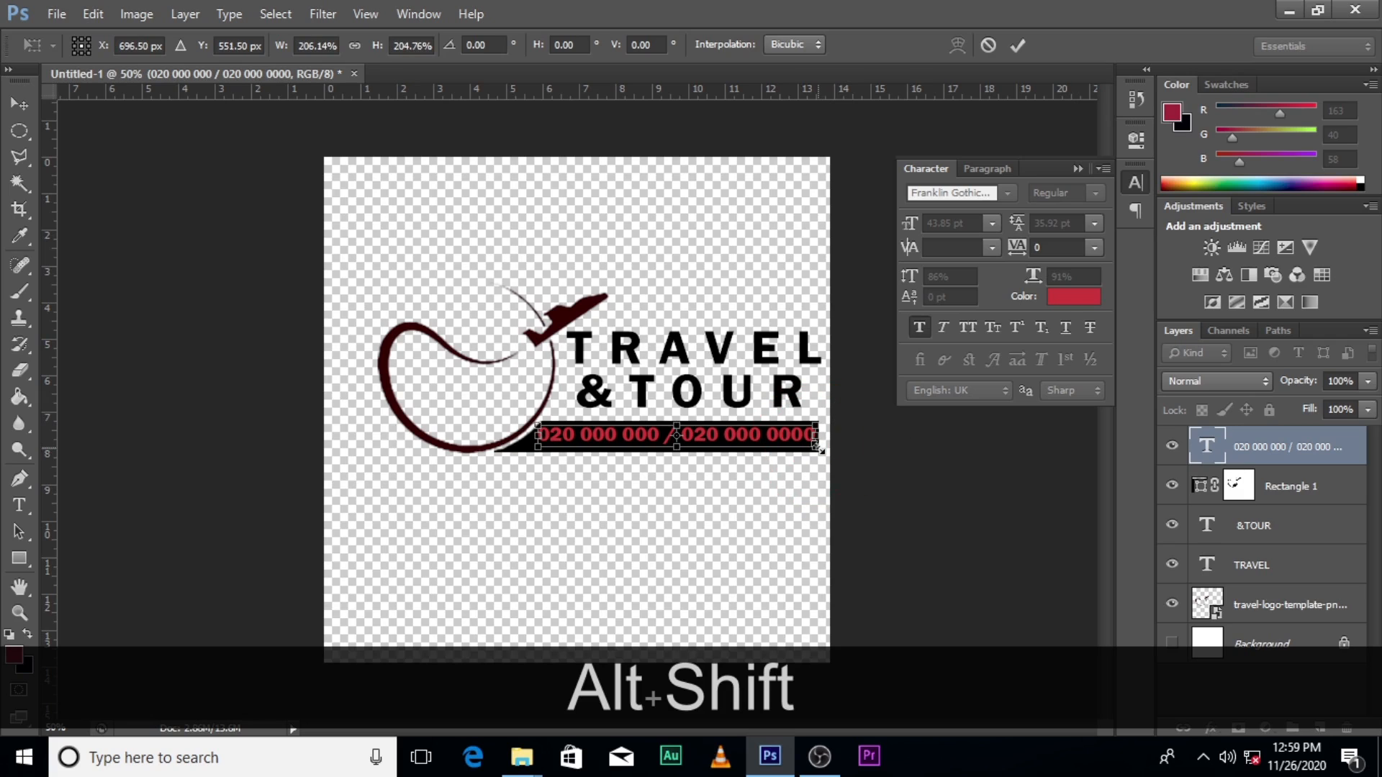
{"action": "key", "text": "Return"}
{"action": "key", "text": "Down"}
{"action": "key", "text": "Down"}
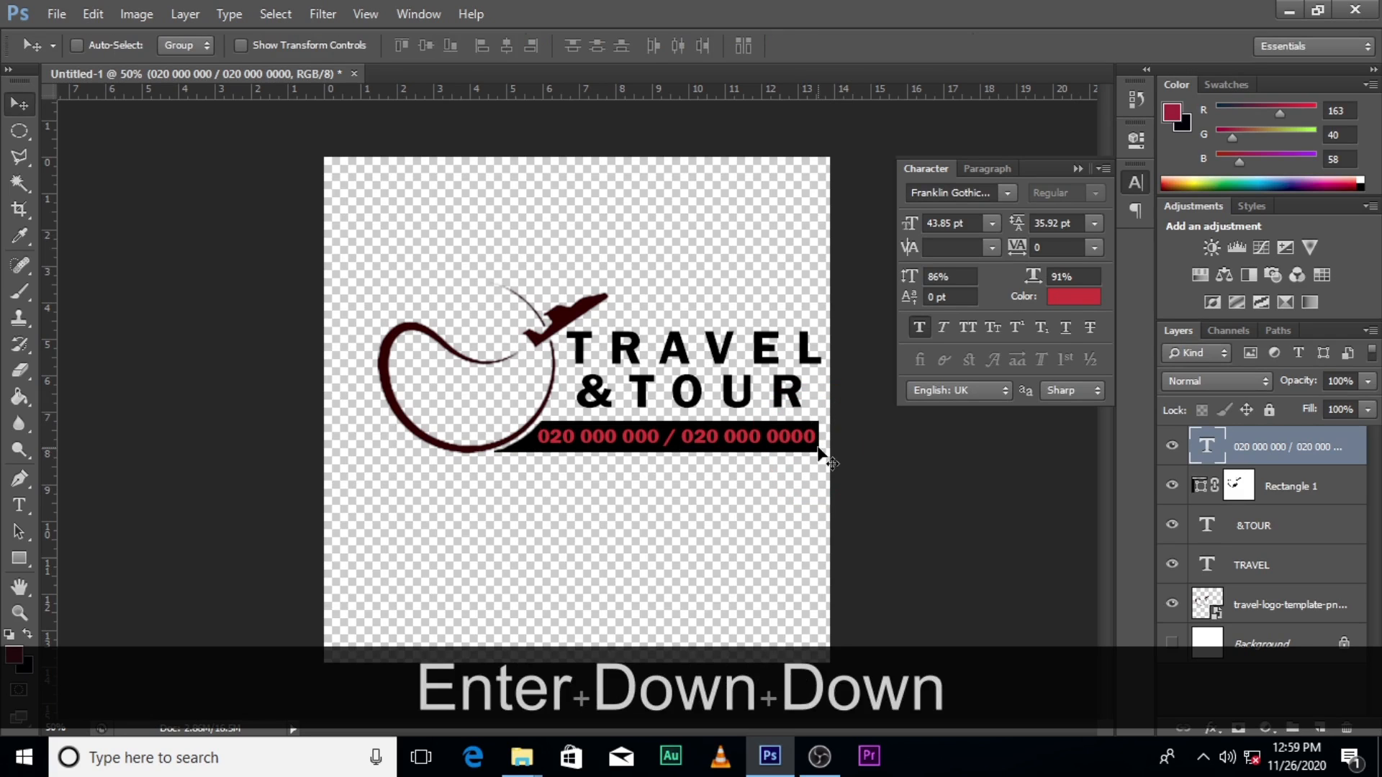
{"action": "key", "text": "Left"}
{"action": "key", "text": "Left"}
{"action": "key", "text": "Down"}
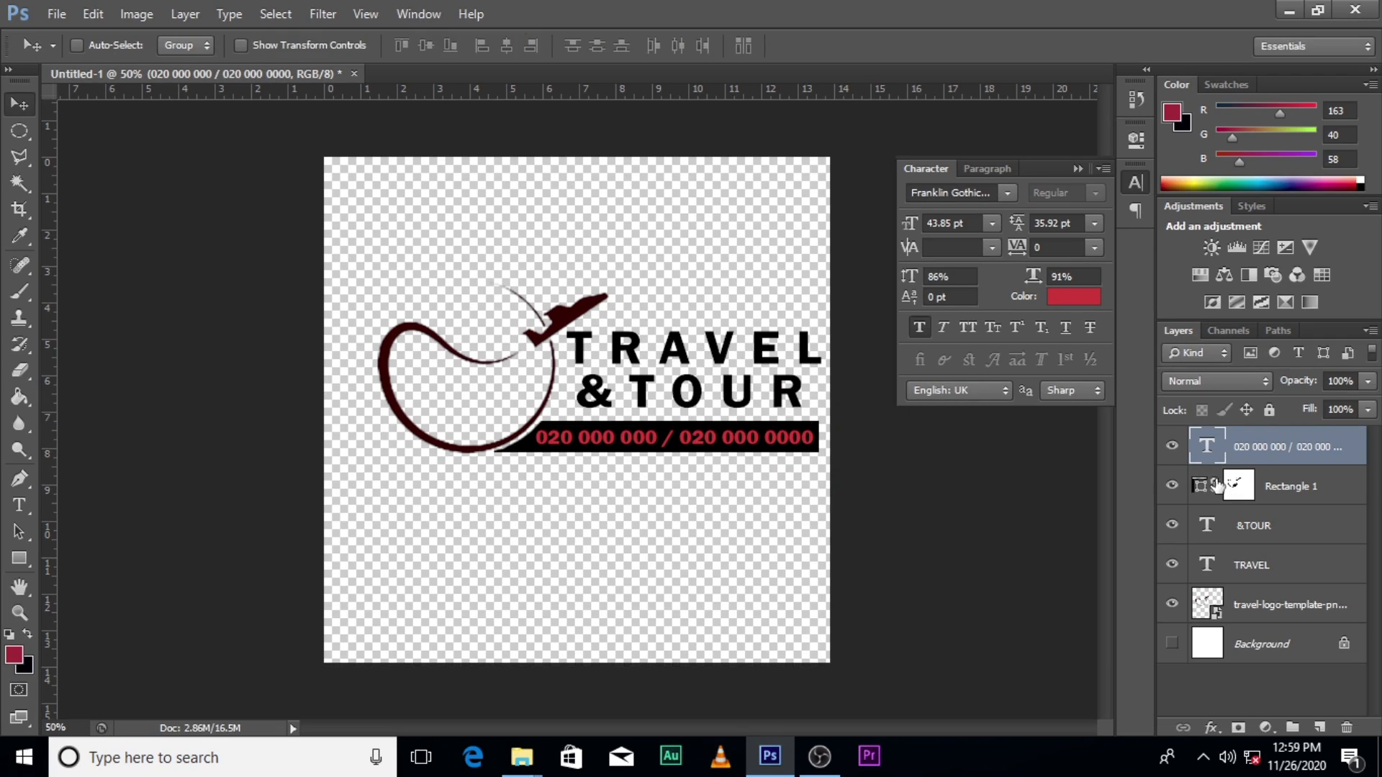
Convert the masked Rectangle 1 layer to a smart object
{"action": "left_click", "coordinate": [1296, 500]}
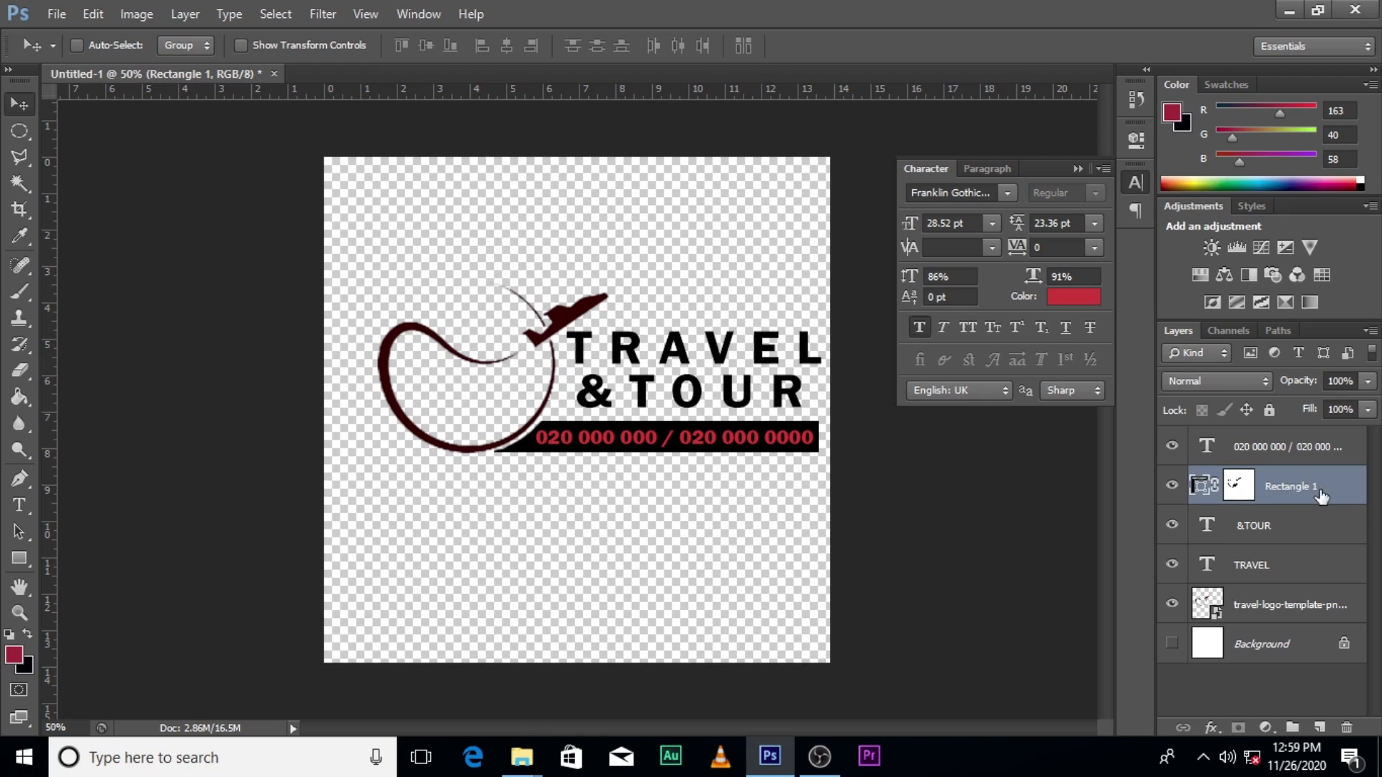
{"action": "right_click", "coordinate": [1339, 496]}
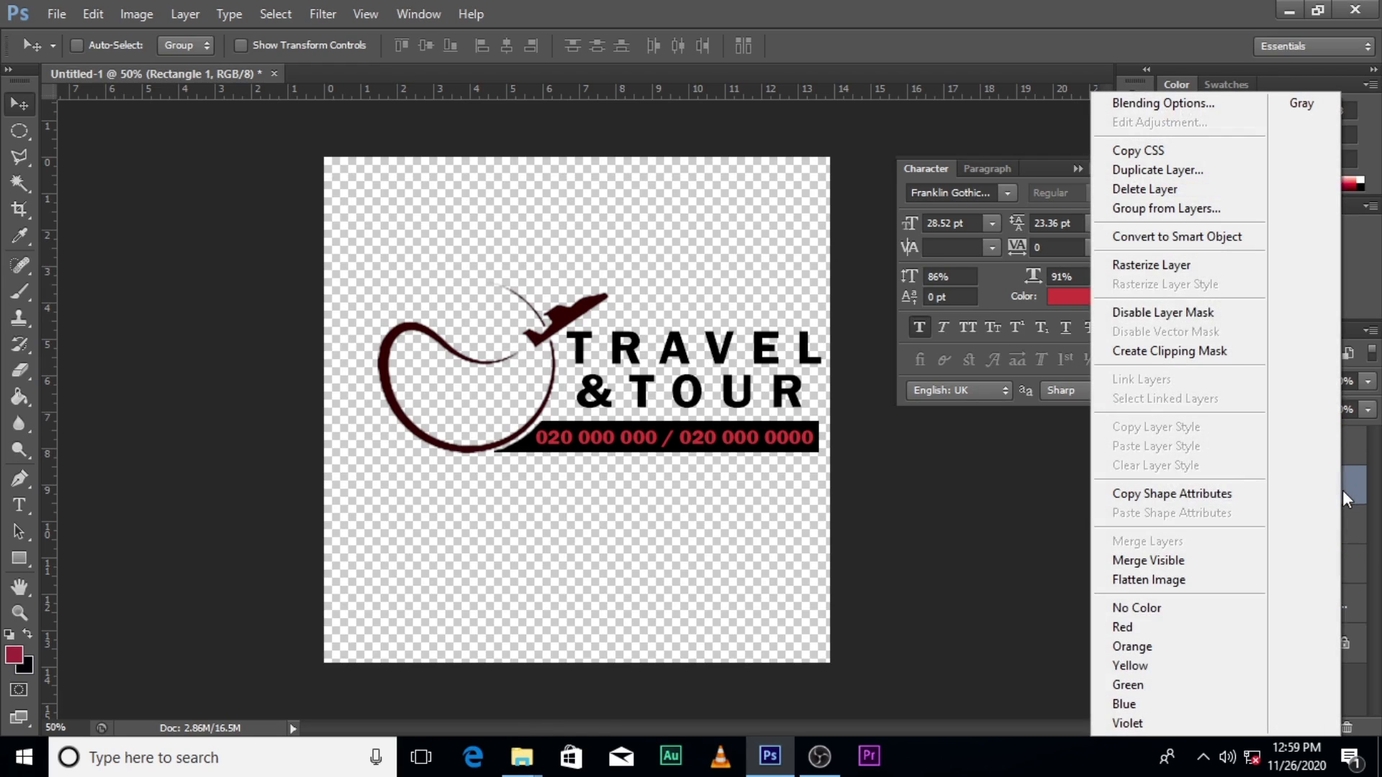
{"action": "left_click", "coordinate": [1169, 240]}
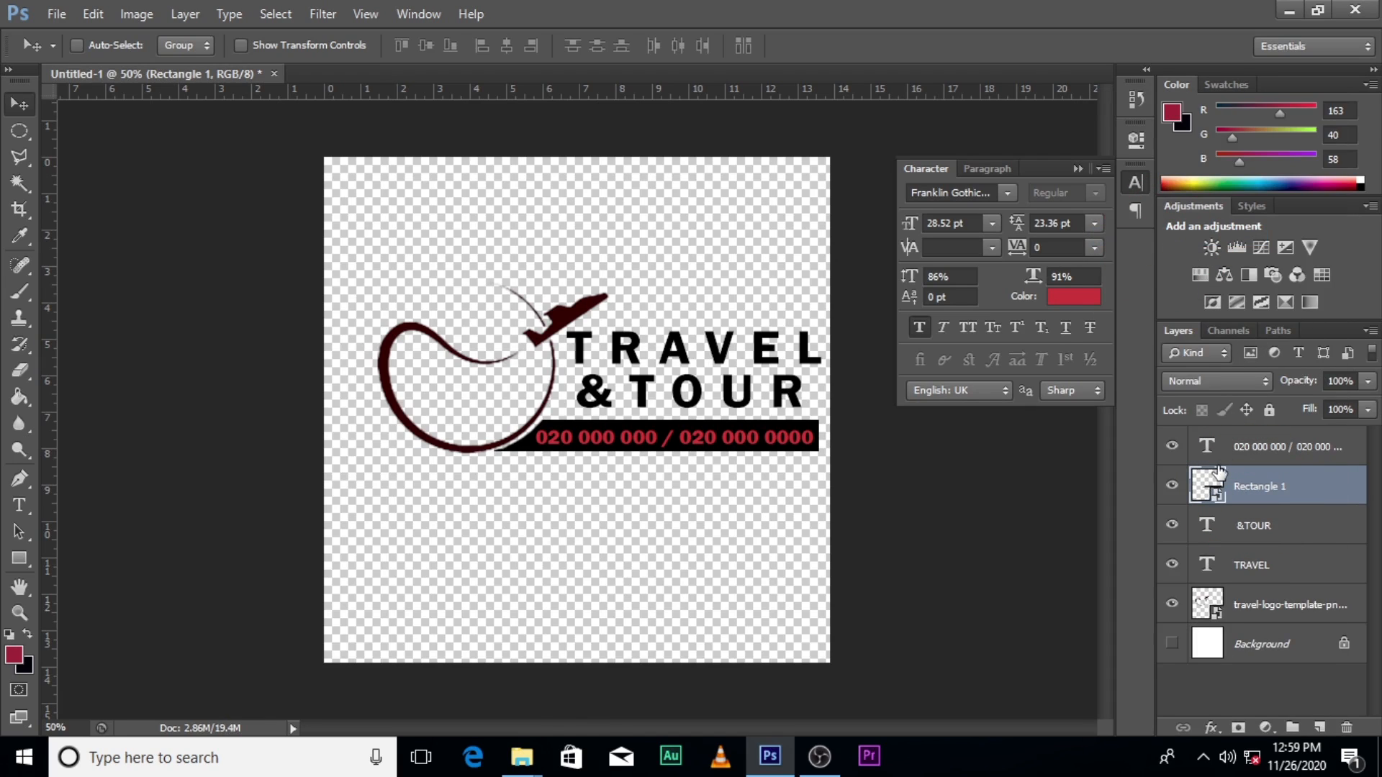
Load the phone-number text's outline as a selection, hide that text layer, and add a layer mask from the selection to Rectangle 1
{"action": "key", "text": "ctrl"}
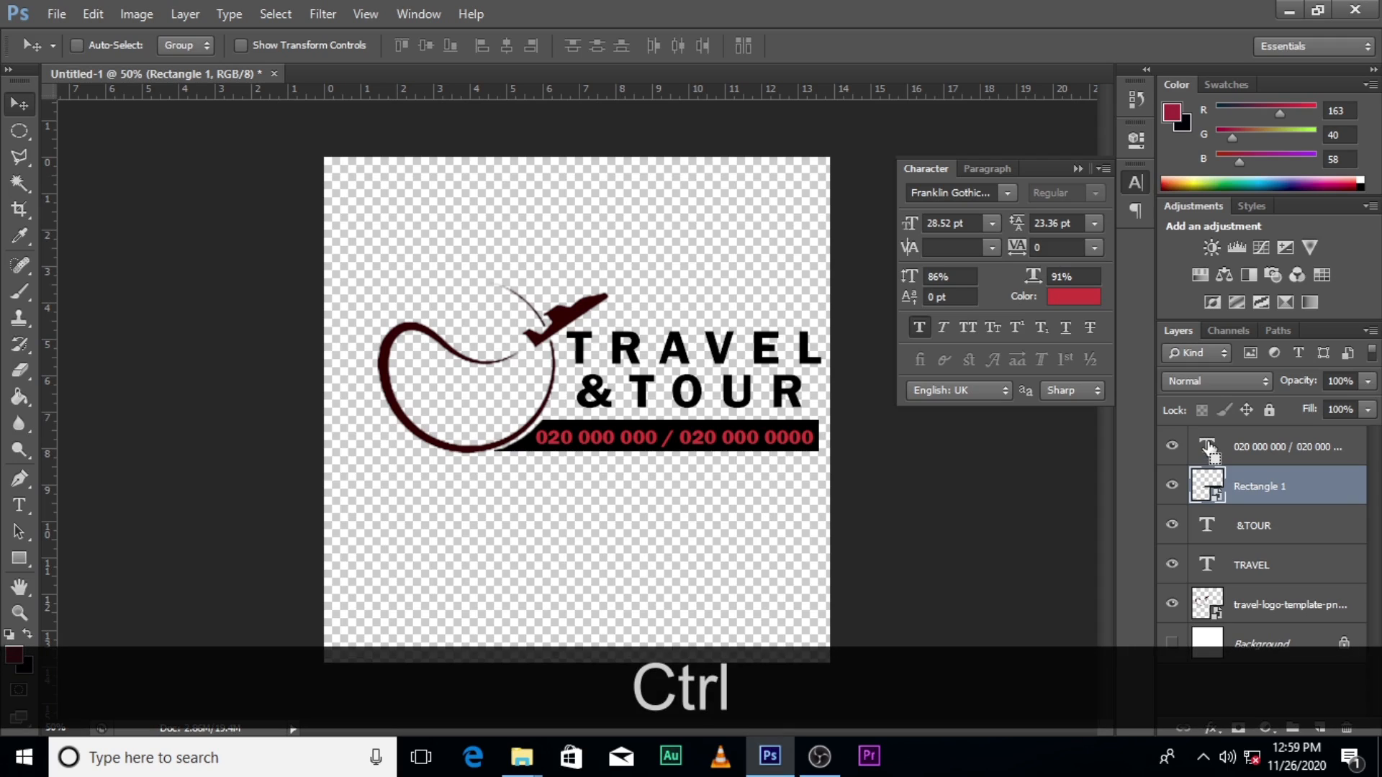
{"action": "left_click", "coordinate": [1210, 450], "text": "ctrl"}
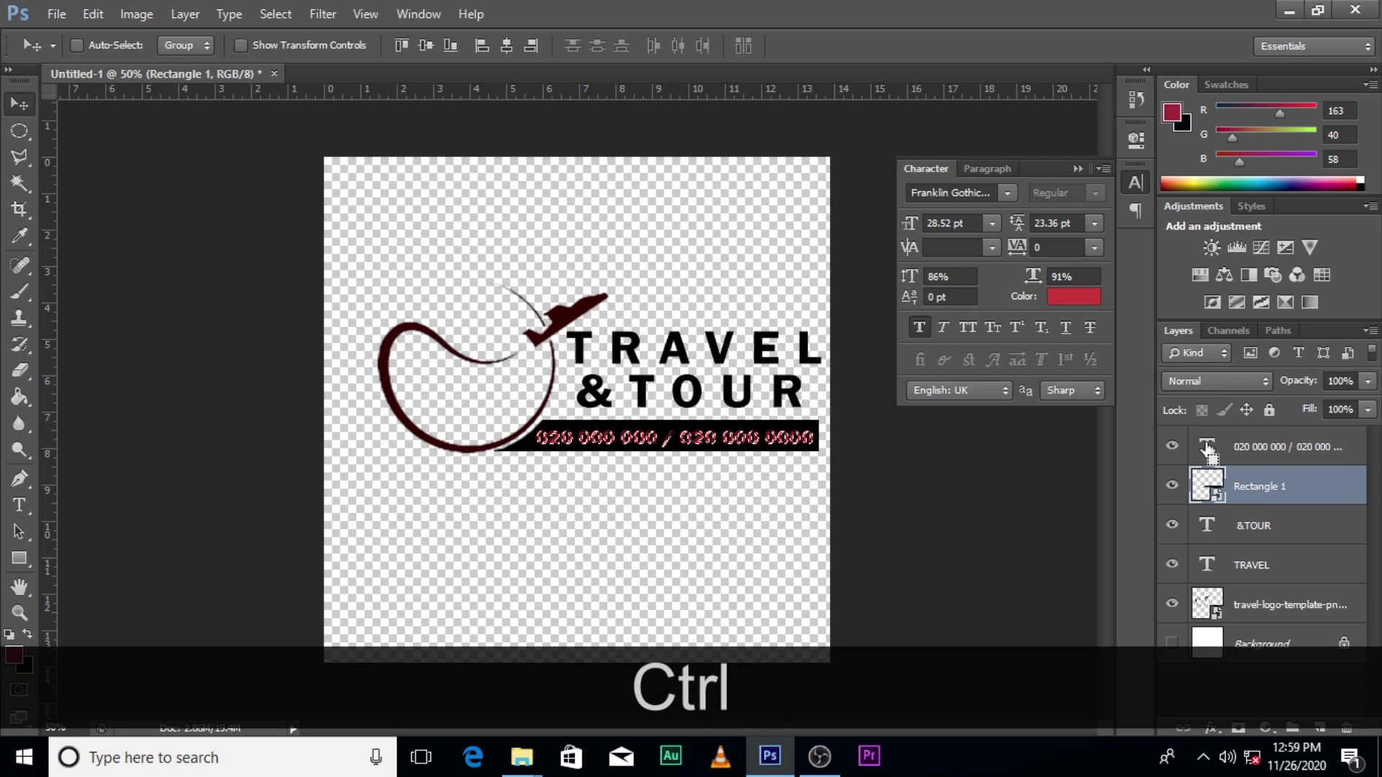
{"action": "left_click", "coordinate": [1171, 447]}
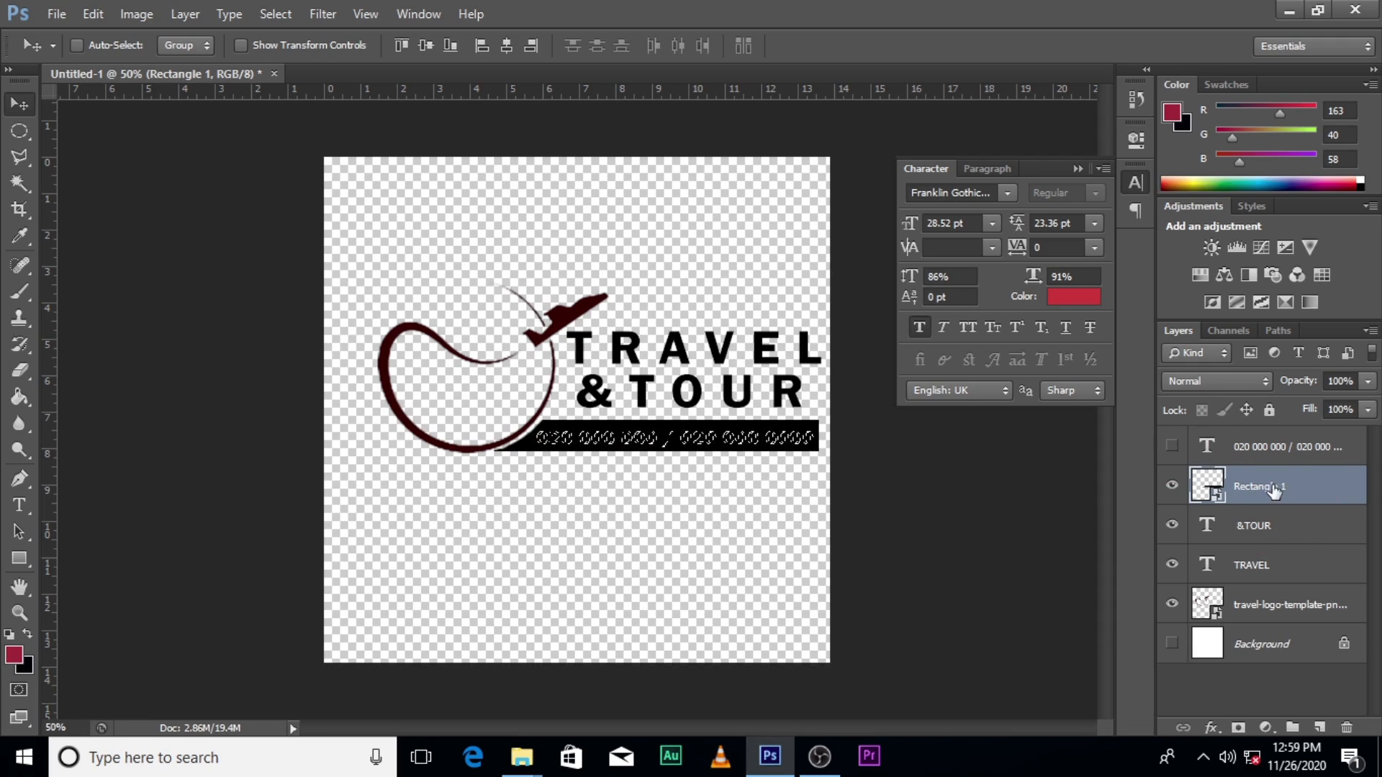
{"action": "left_click", "coordinate": [1238, 728]}
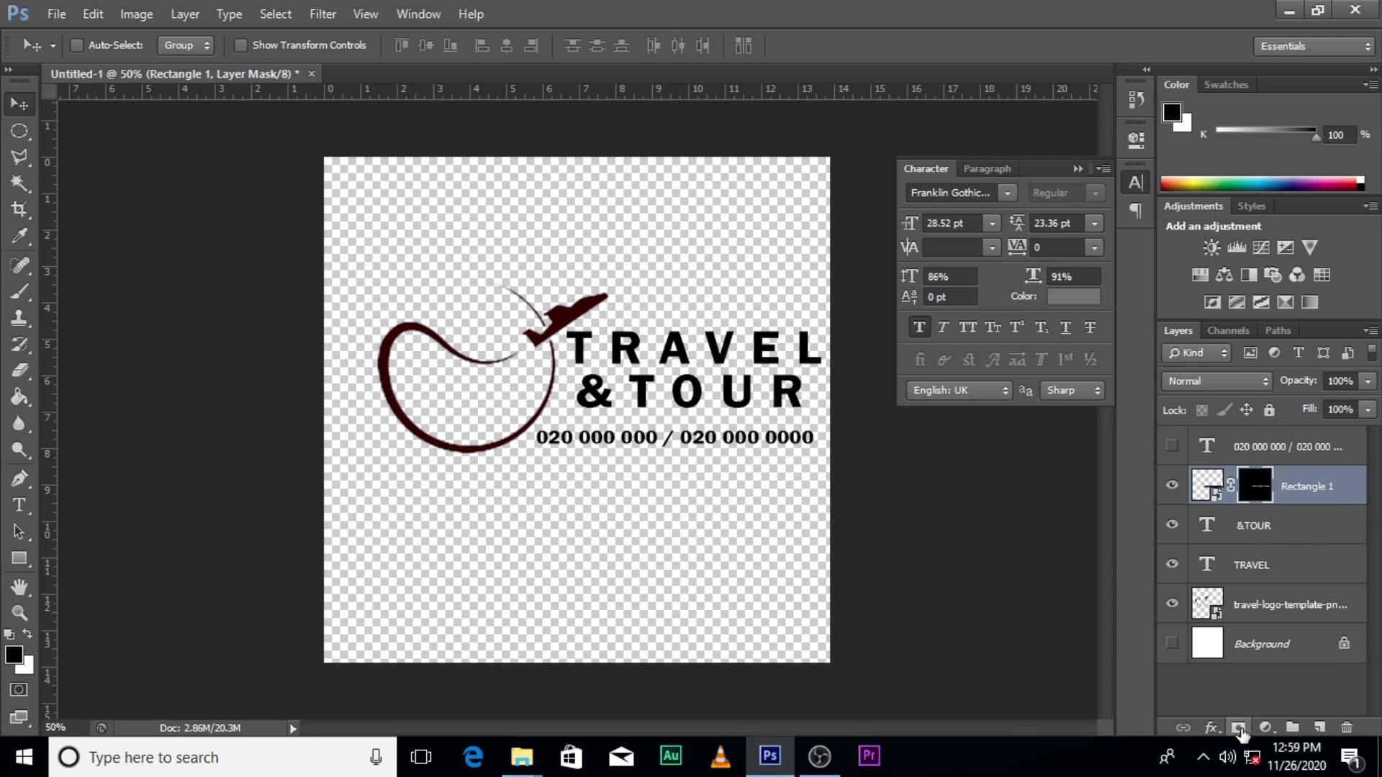
Invert the layer mask on Rectangle 1 so the phone-number text is cut out of the black bar
{"action": "double_click", "coordinate": [1256, 490]}
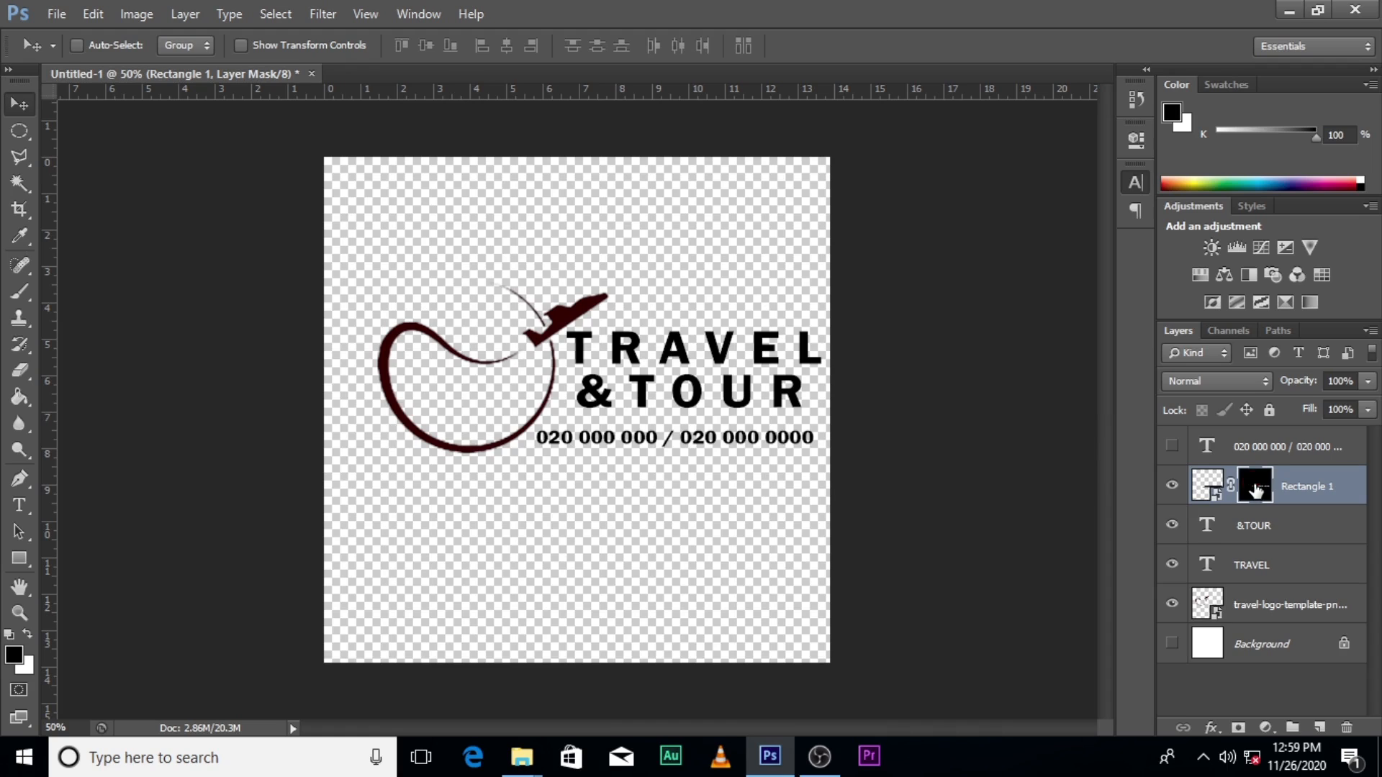
{"action": "left_click", "coordinate": [1034, 420]}
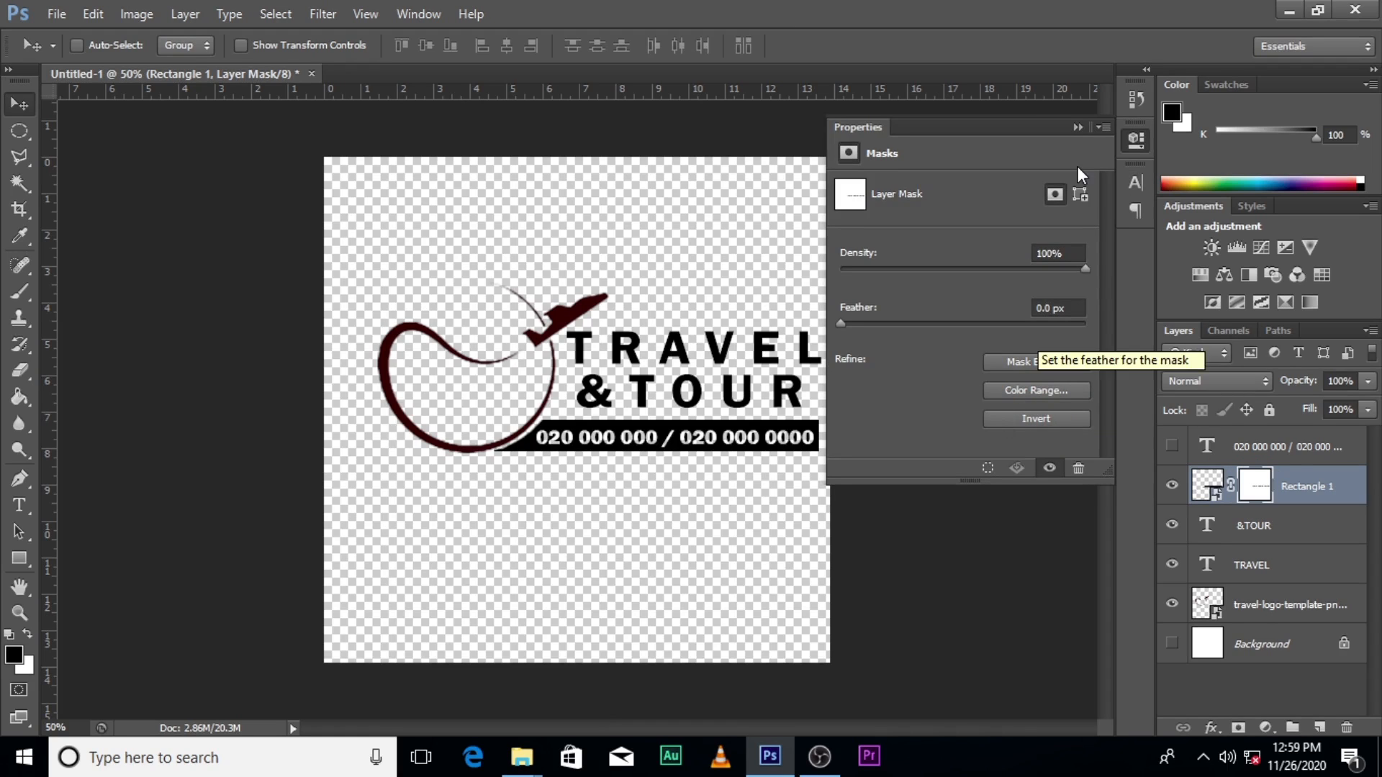
{"action": "left_click", "coordinate": [1077, 127]}
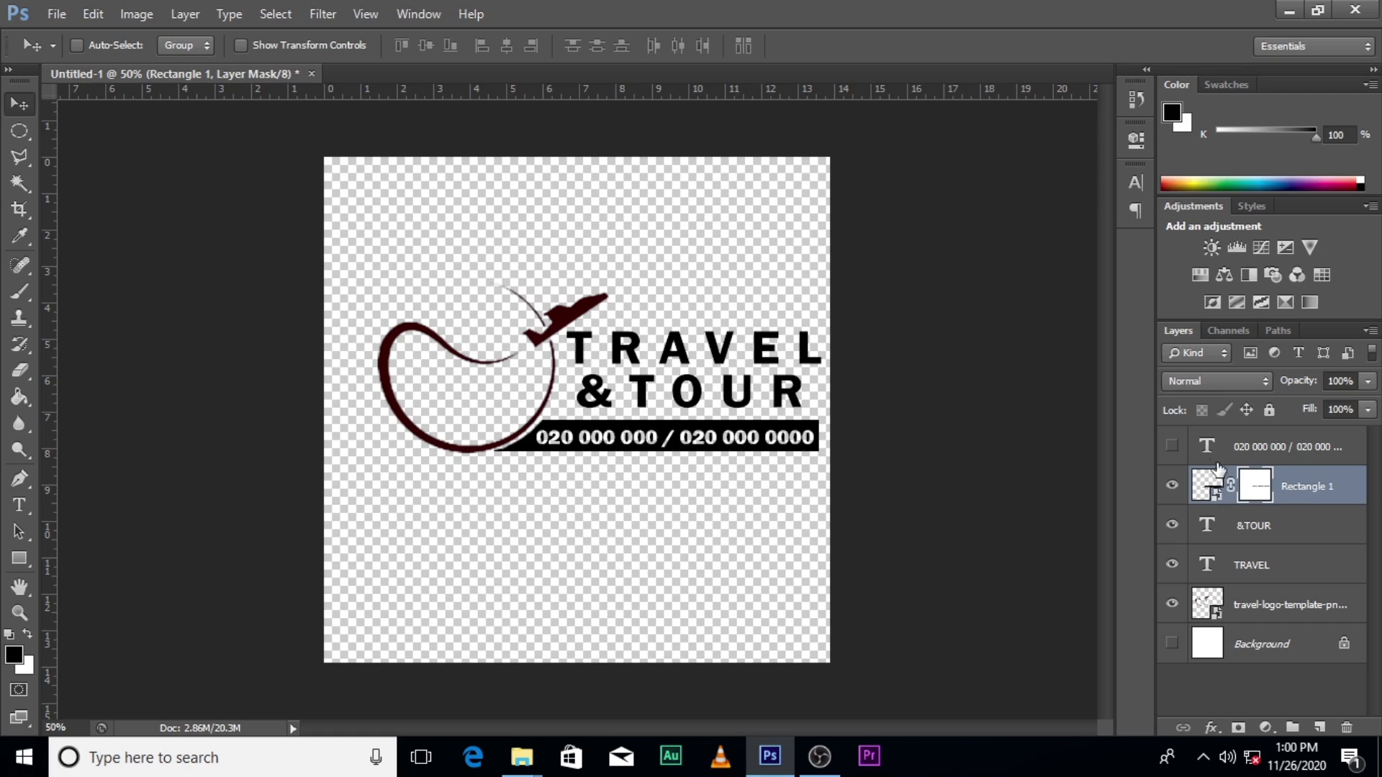
Delete the hidden phone-number text layer above Rectangle 1
{"action": "left_click", "coordinate": [1172, 449]}
{"action": "left_click", "coordinate": [1172, 448]}
{"action": "left_click", "coordinate": [1259, 448]}
{"action": "left_click", "coordinate": [1289, 497]}
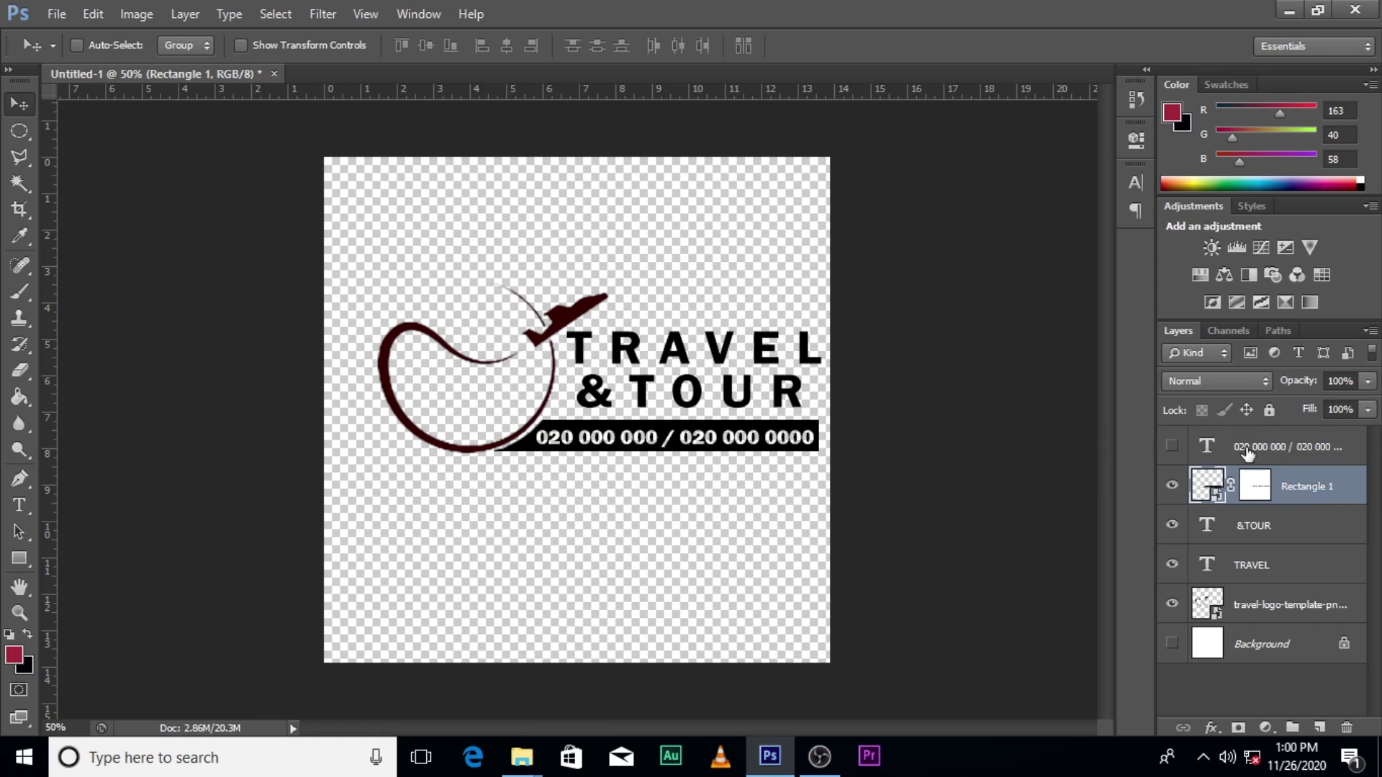
{"action": "left_click", "coordinate": [1267, 452]}
{"action": "key", "text": "Delete"}
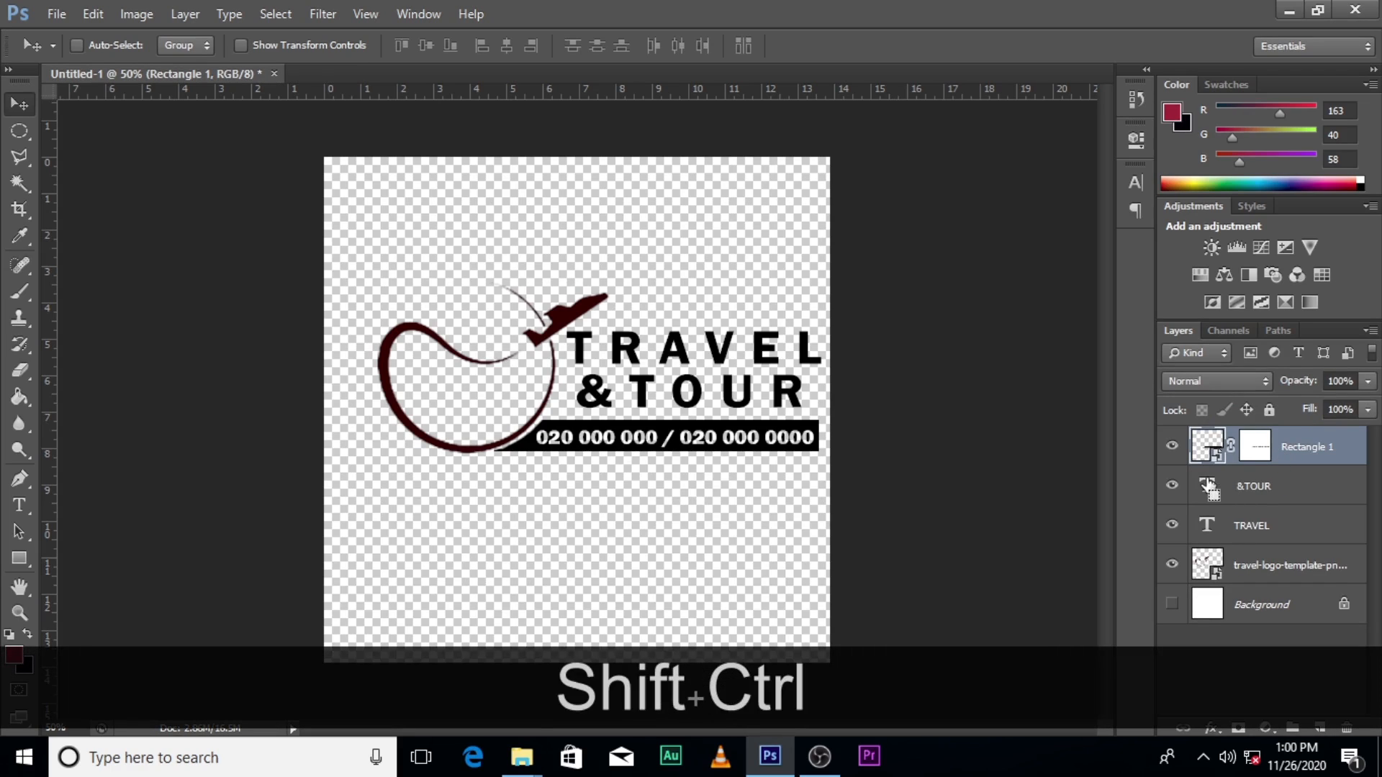
Stamp all visible logo layers into a new merged layer, and check it briefly against the white background
{"action": "key", "text": "ctrl+shift+alt+e"}
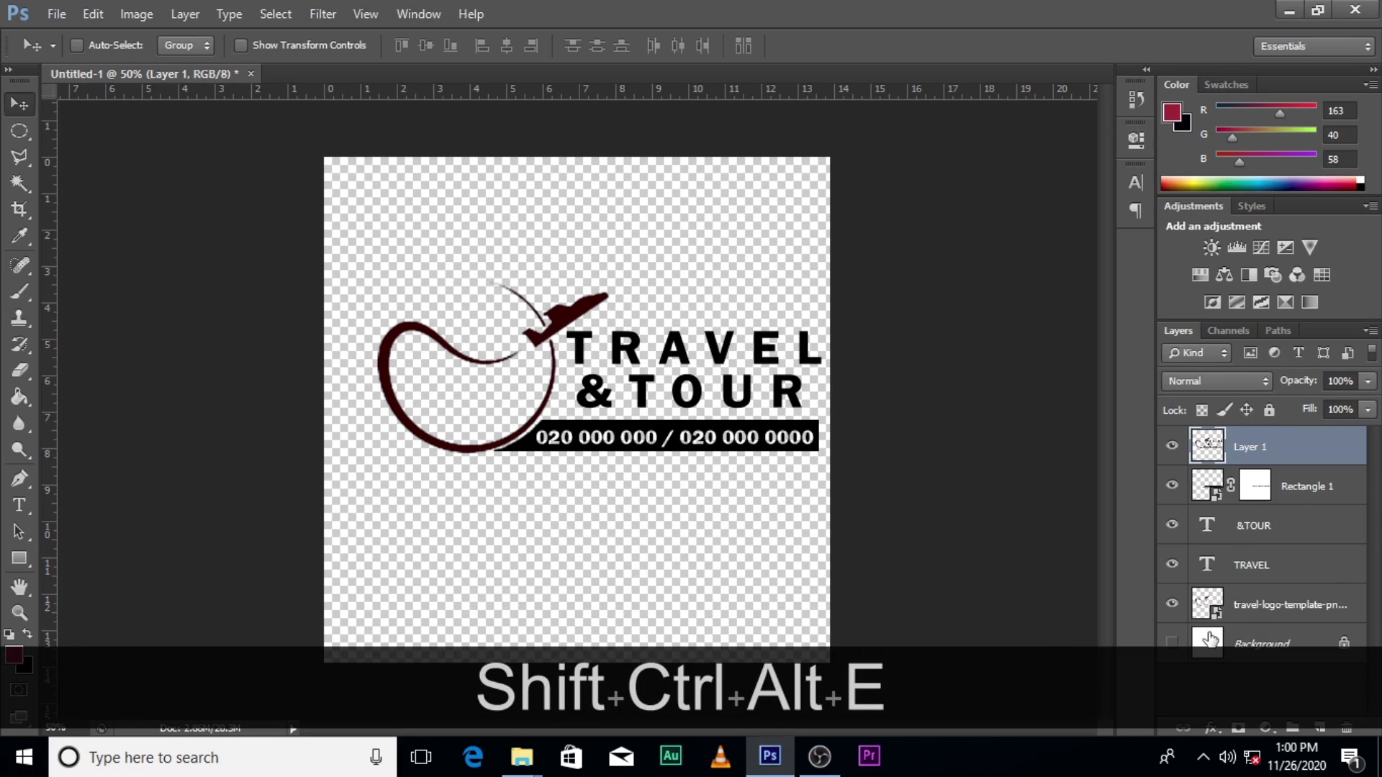
{"action": "left_click", "coordinate": [1173, 642]}
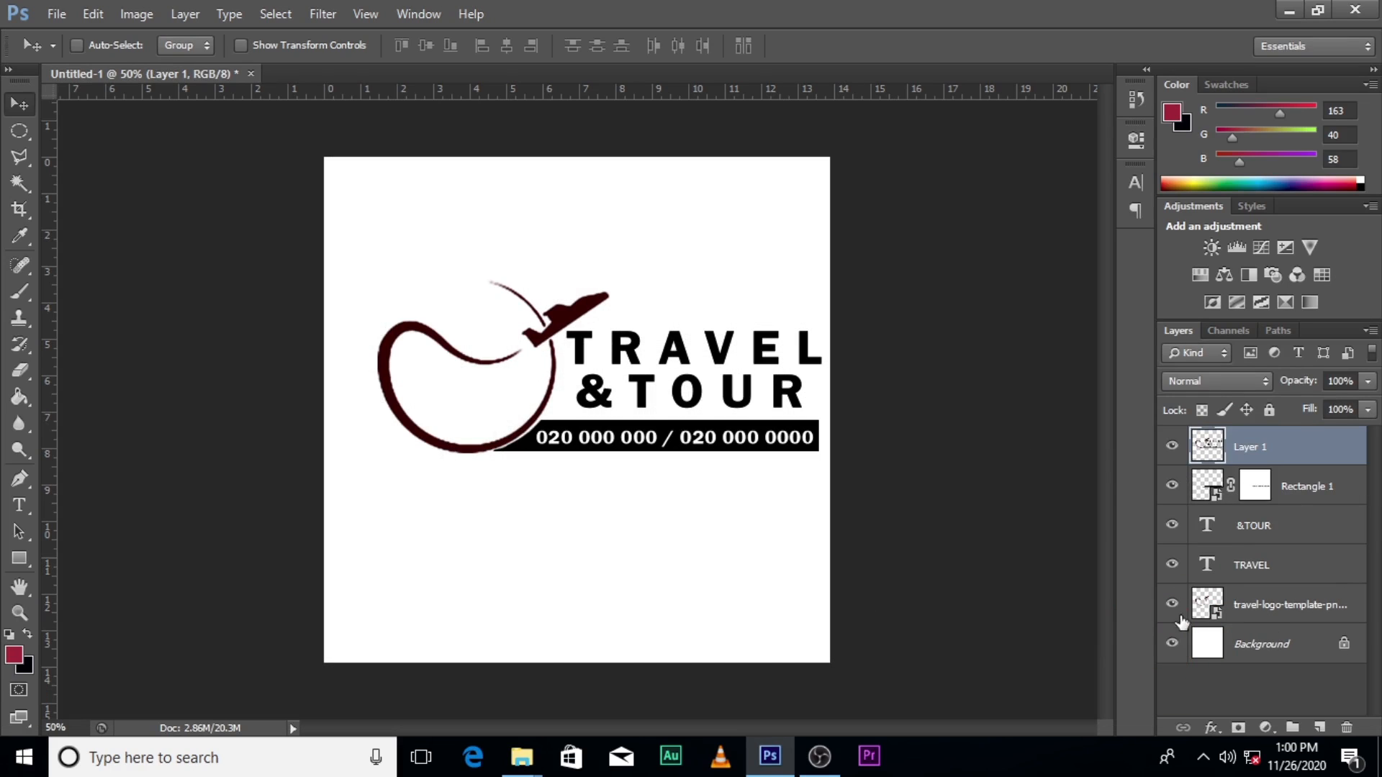
{"action": "left_click", "coordinate": [1172, 643]}
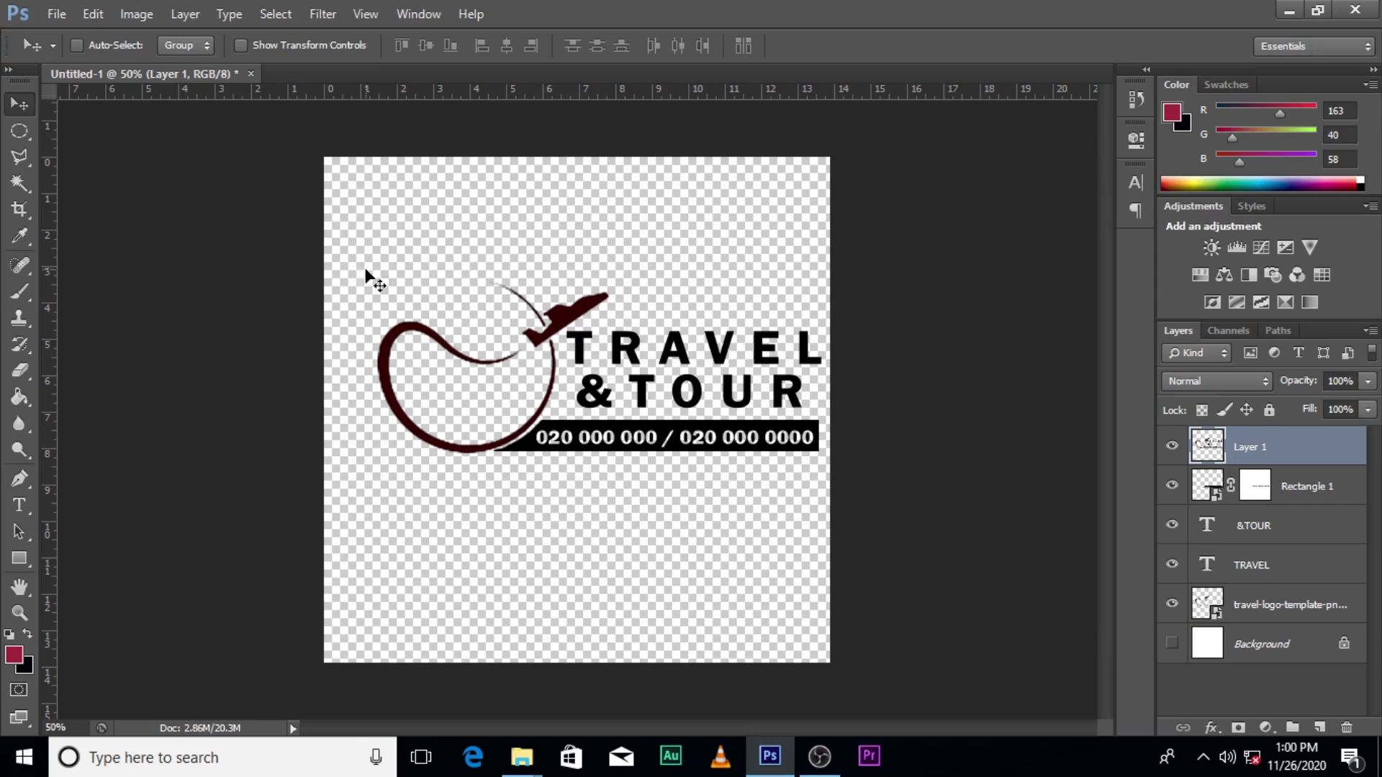
Switch to File Explorer and open the B&W Paper logo MockUp PSD from the B&W Paper Logo MockUp folder in Photoshop
{"action": "left_click", "coordinate": [522, 756]}
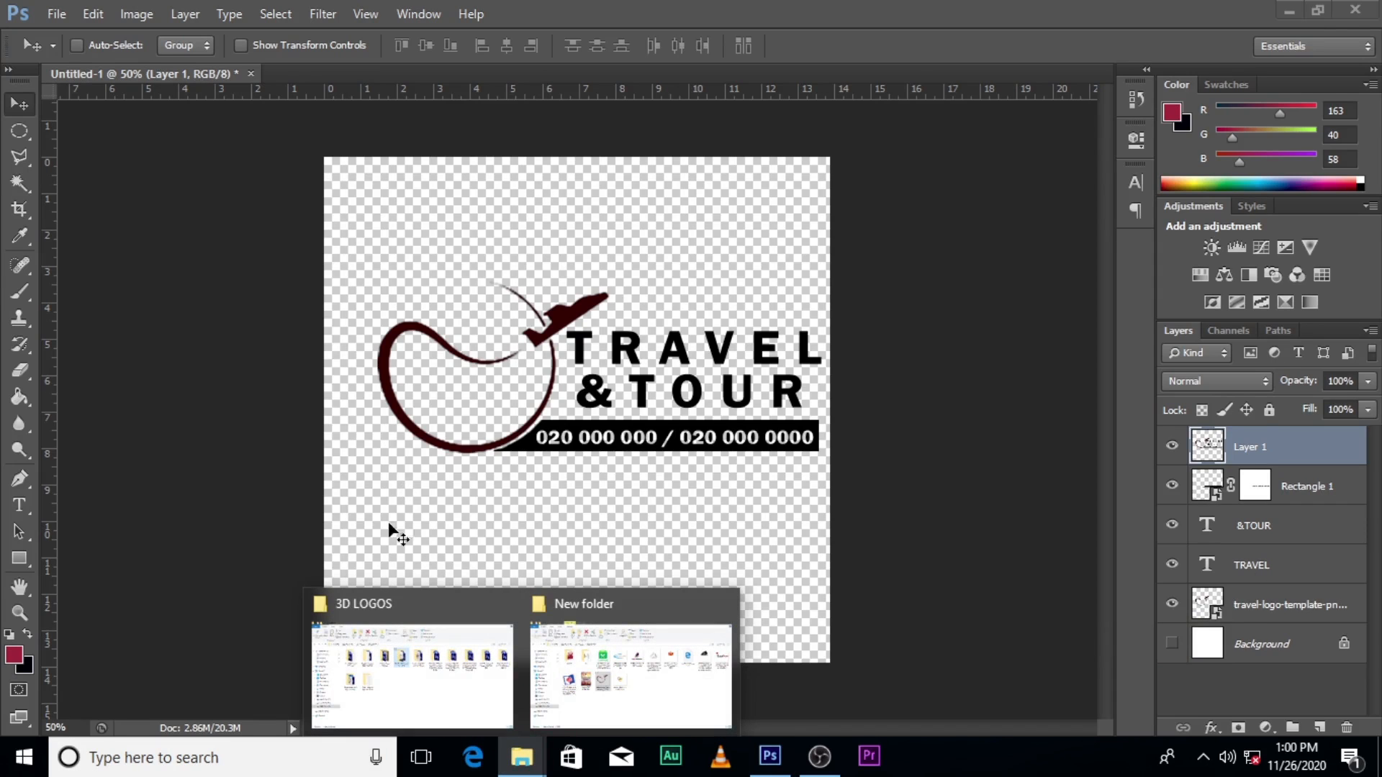
{"action": "left_click", "coordinate": [398, 684]}
{"action": "double_click", "coordinate": [652, 245]}
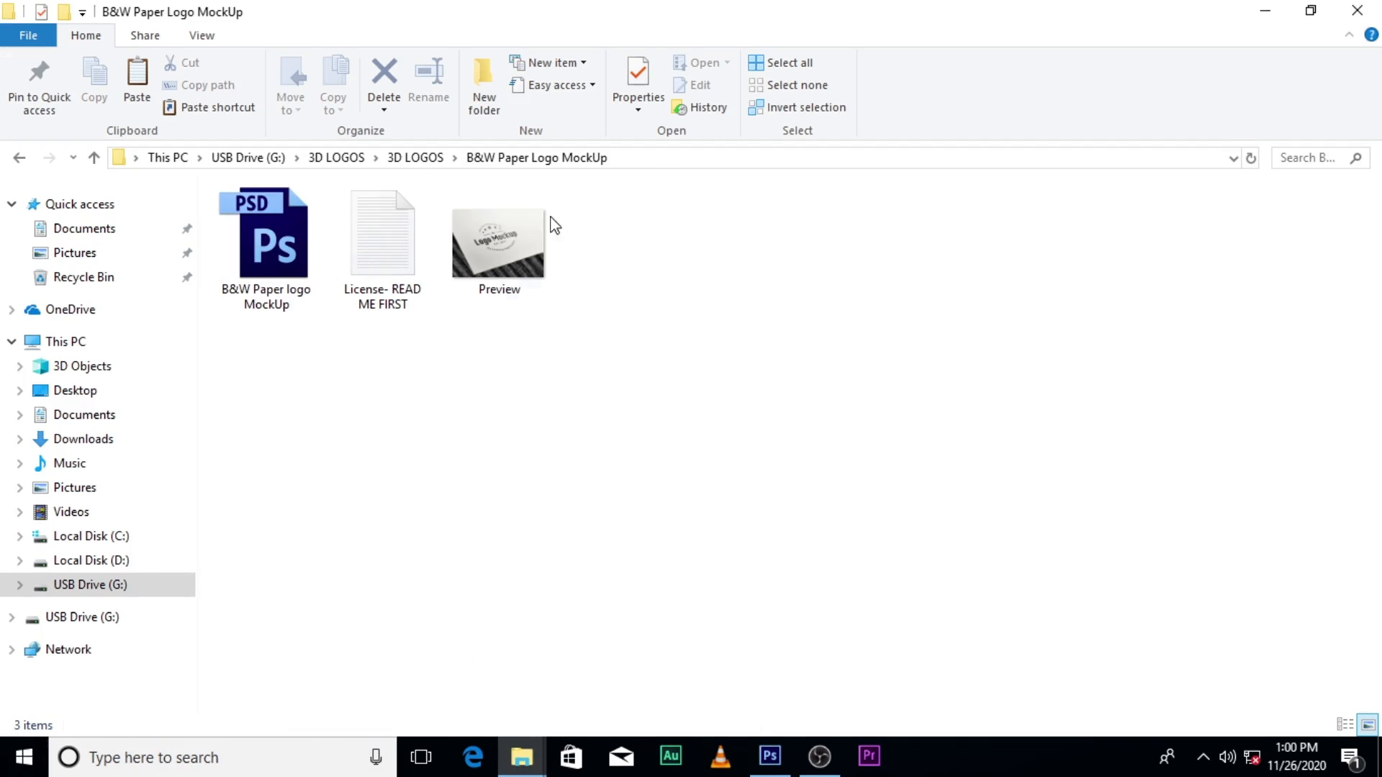
{"action": "double_click", "coordinate": [239, 266]}
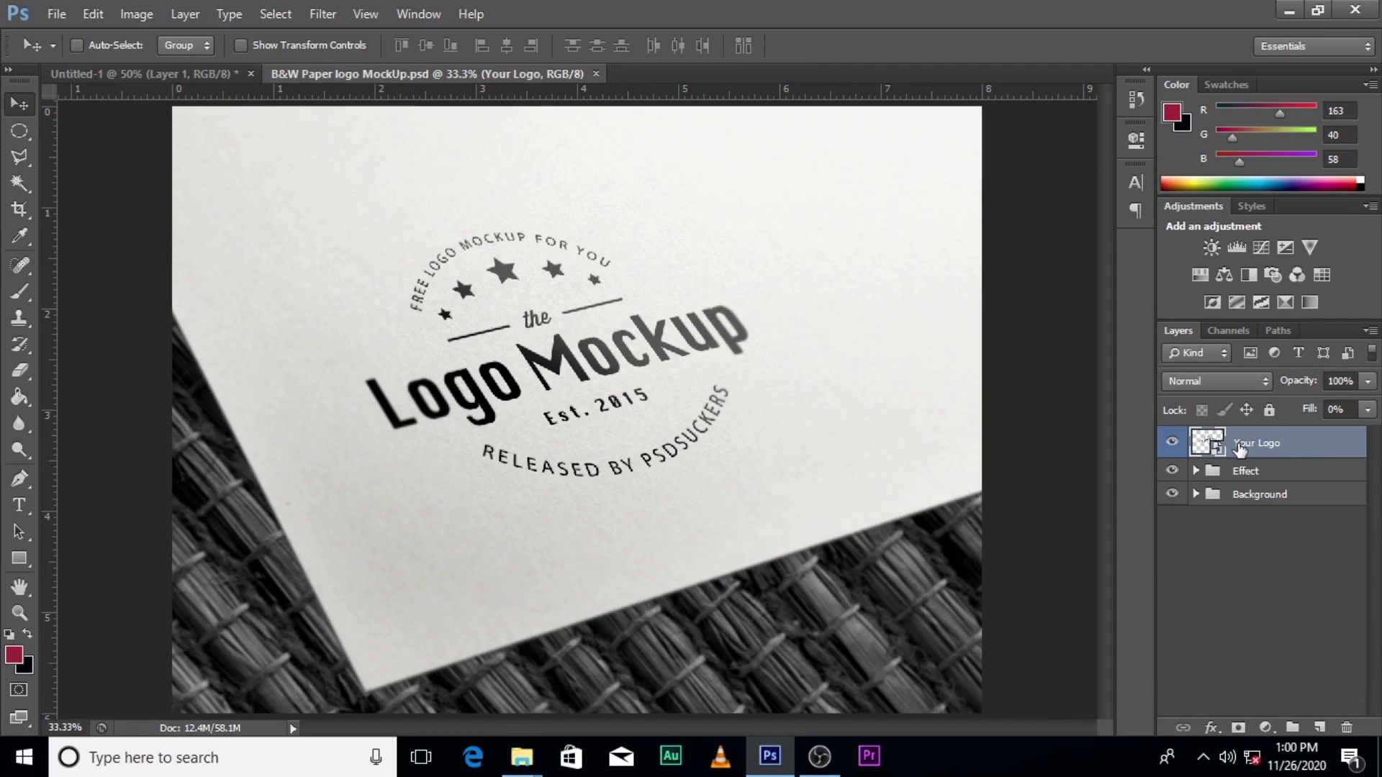
Open the contents of the mockup's Your Logo smart object and copy the merged logo layer into it from Untitled-1
{"action": "double_click", "coordinate": [1200, 446]}
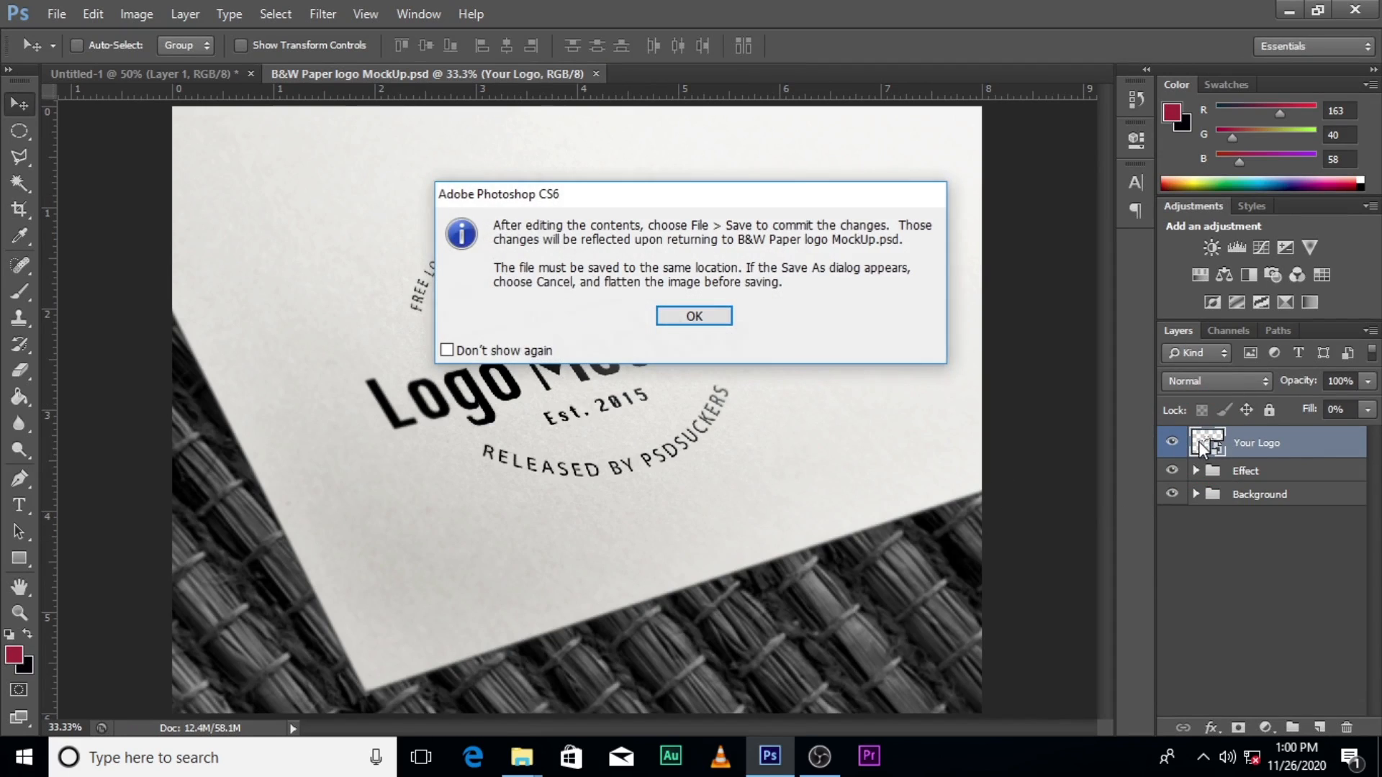
{"action": "left_click", "coordinate": [681, 322]}
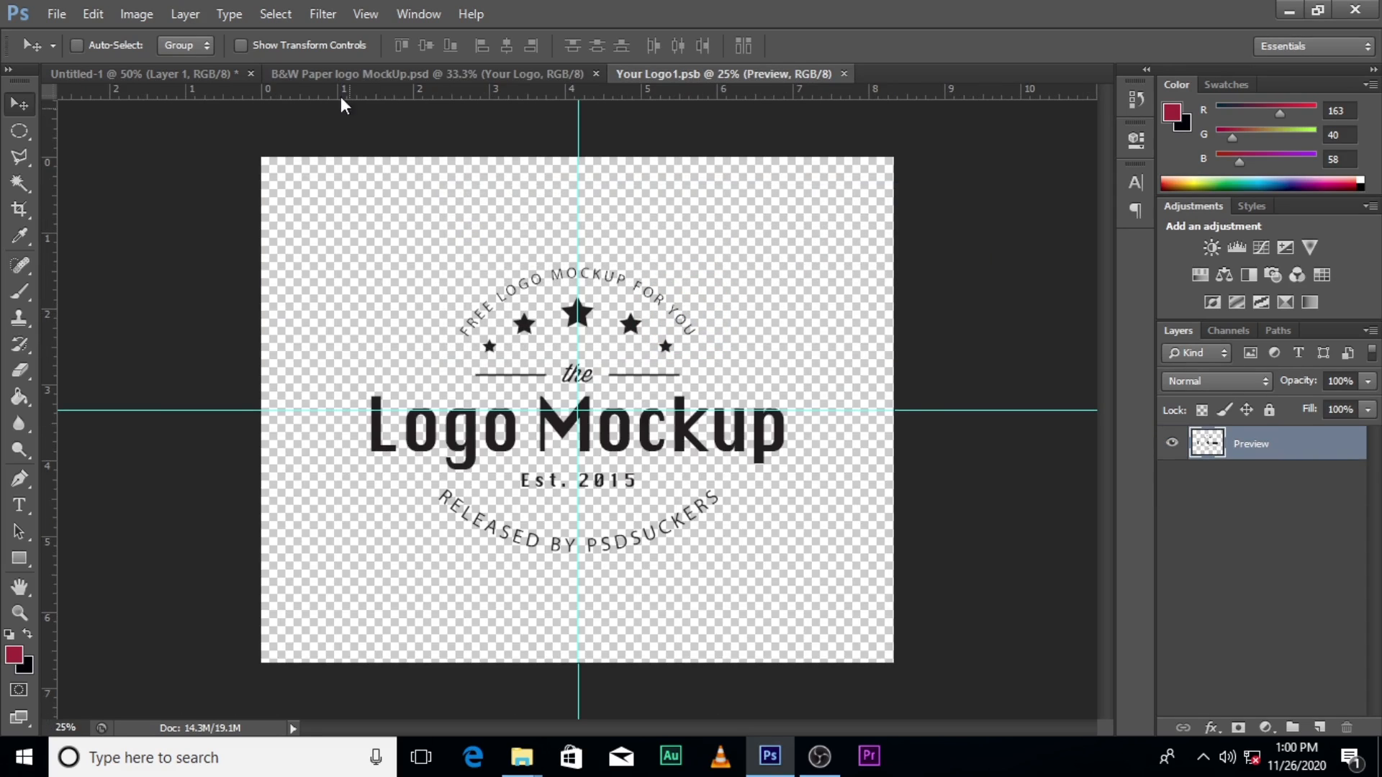
{"action": "left_click", "coordinate": [130, 69]}
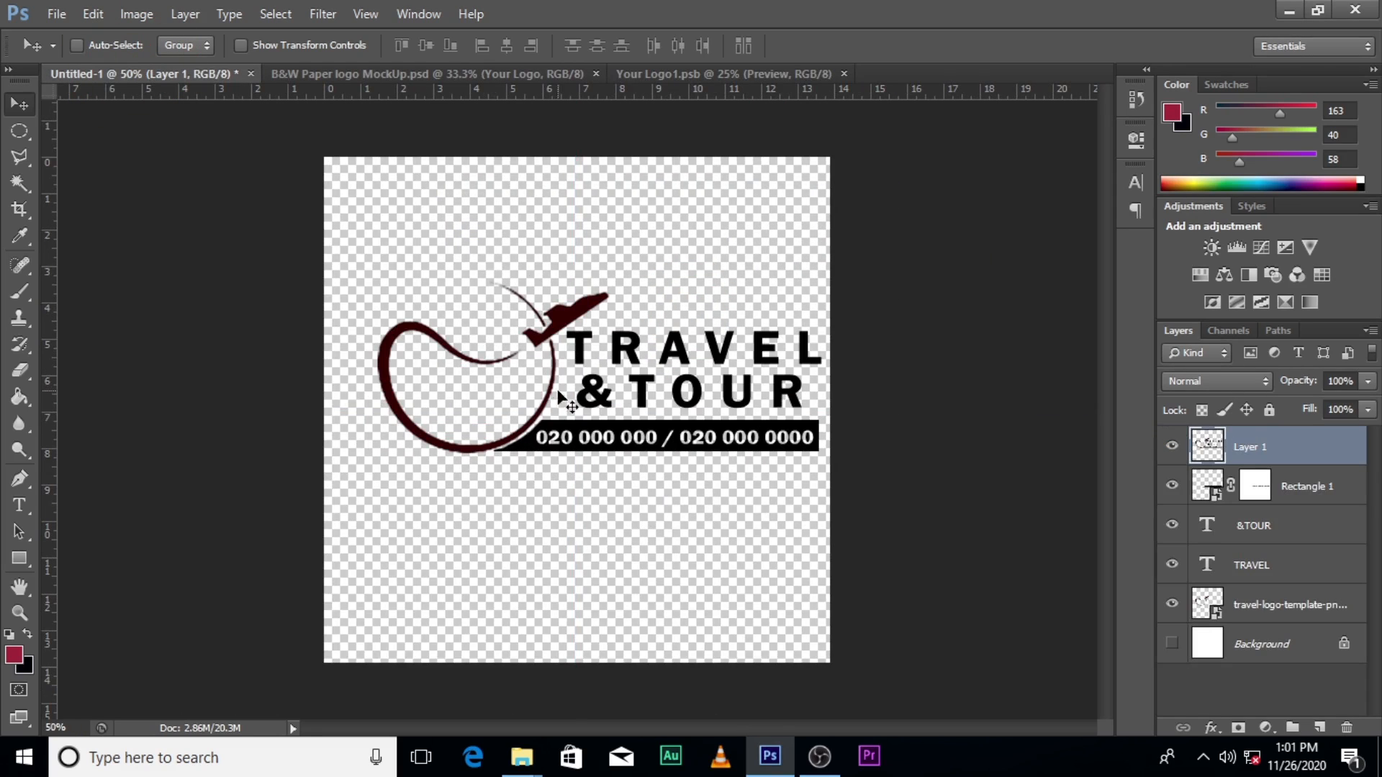
{"action": "mouse_move", "coordinate": [655, 385]}
{"action": "left_mouse_down"}
{"action": "mouse_move", "coordinate": [573, 128]}
{"action": "mouse_move", "coordinate": [655, 66]}
{"action": "mouse_move", "coordinate": [651, 395]}
{"action": "left_mouse_up"}
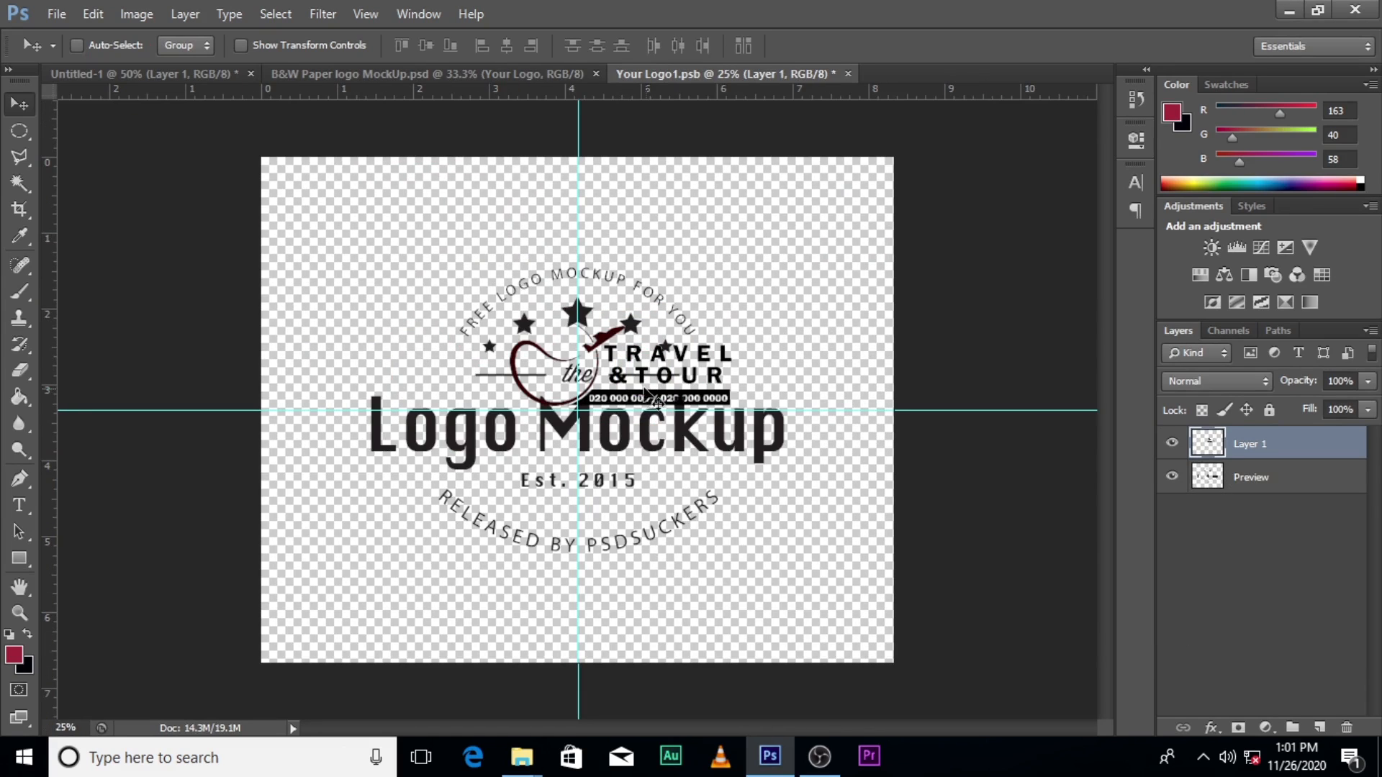
Convert the copied logo's Layer 1 to a smart object
{"action": "key", "text": "ctrl+t"}
{"action": "key", "text": "Return"}
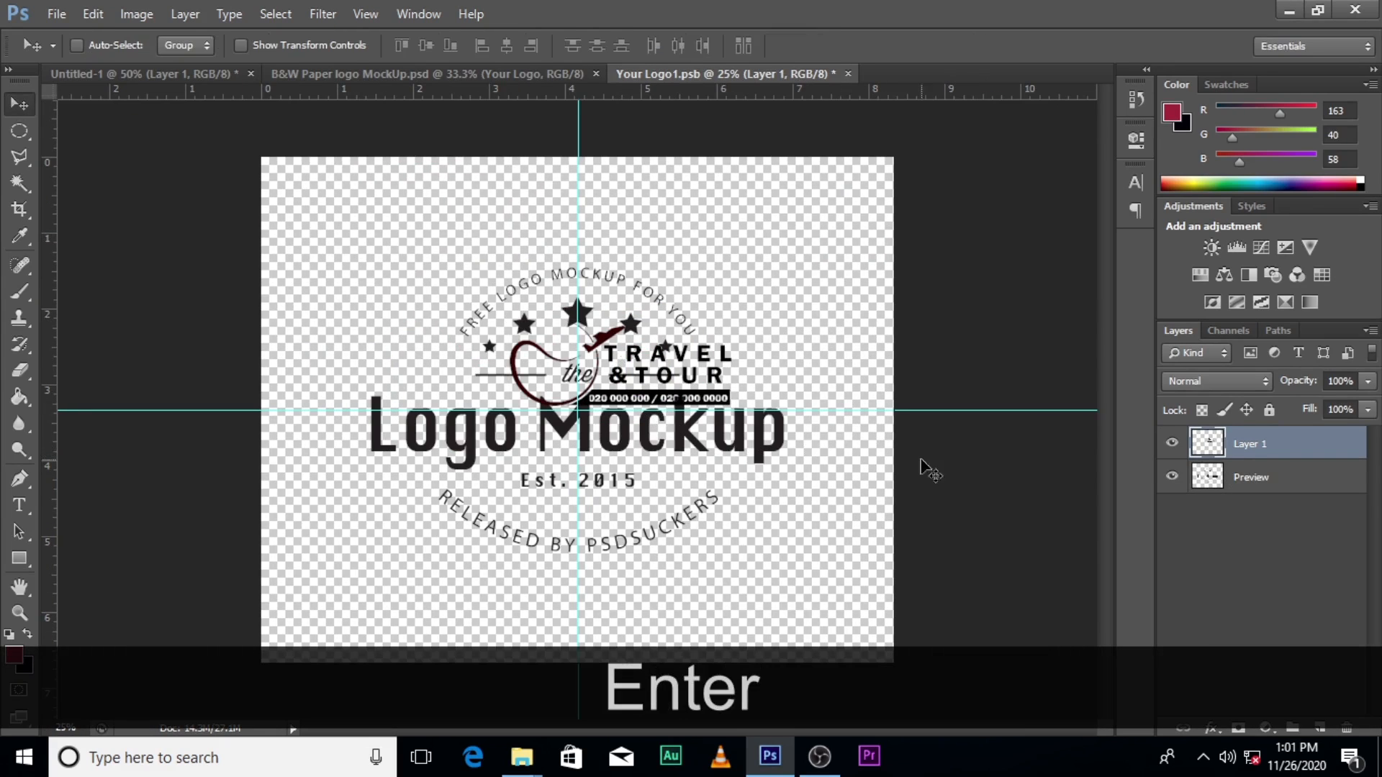
{"action": "right_click", "coordinate": [1261, 448]}
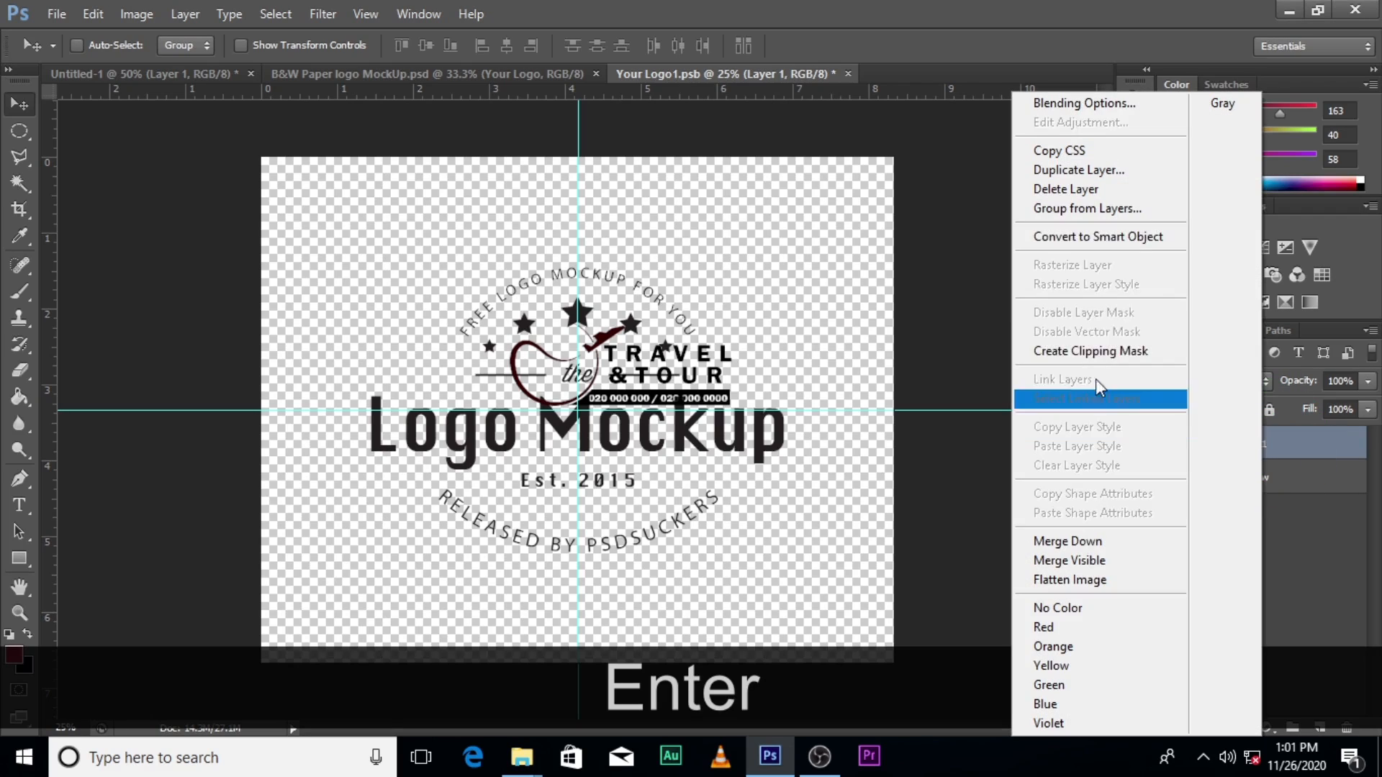
{"action": "left_click", "coordinate": [1065, 236]}
Scale the logo proportionally to about 187% and center it on the guide intersection
{"action": "key", "text": "ctrl+t"}
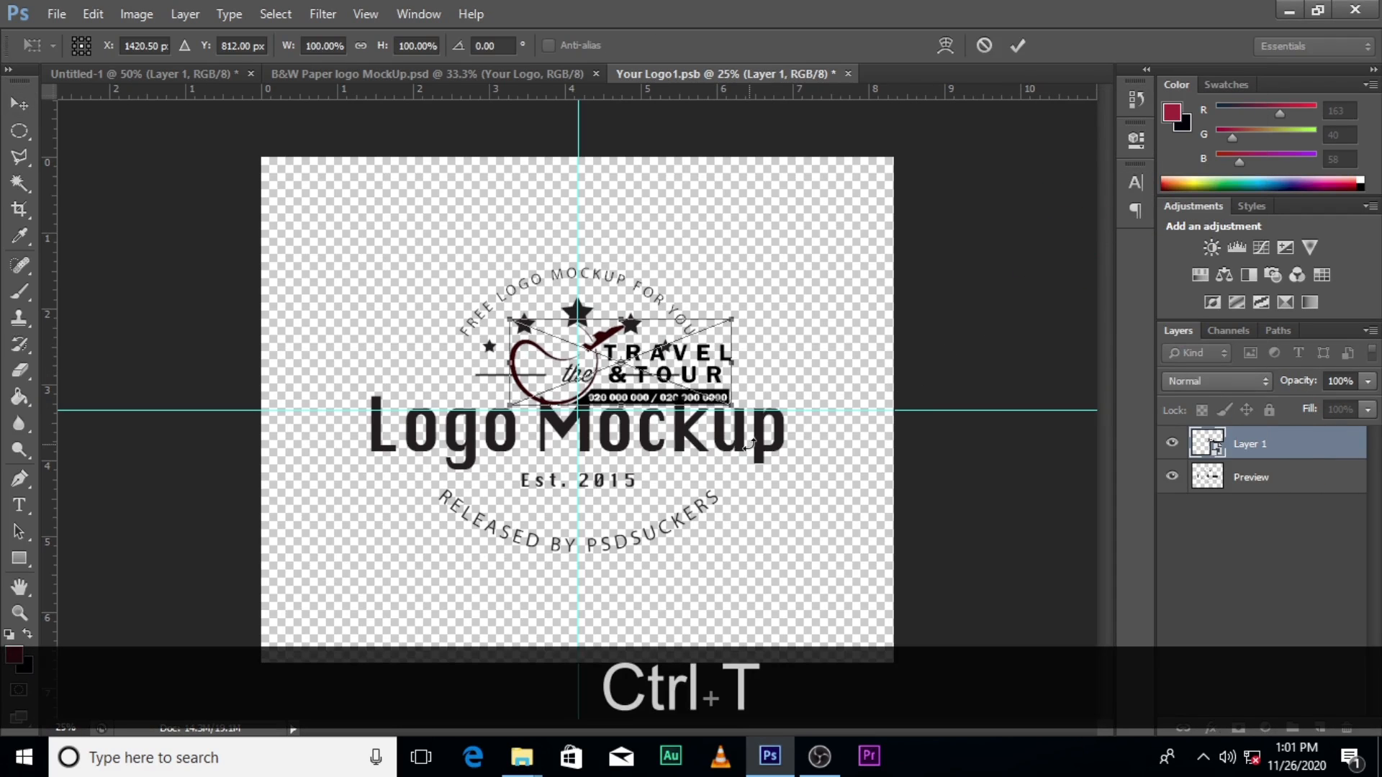
{"action": "left_click_drag", "start_coordinate": [730, 408], "coordinate": [699, 458]}
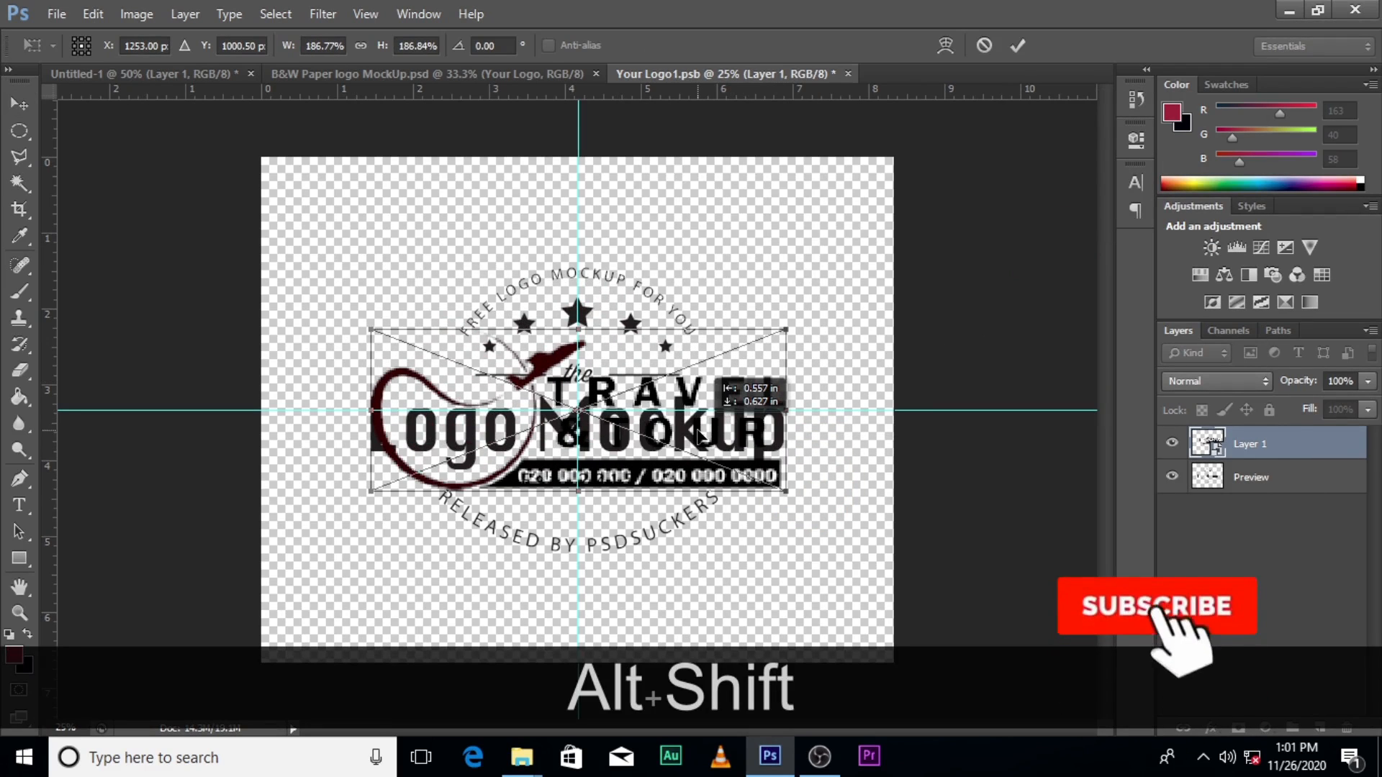
{"action": "key", "text": "Return"}
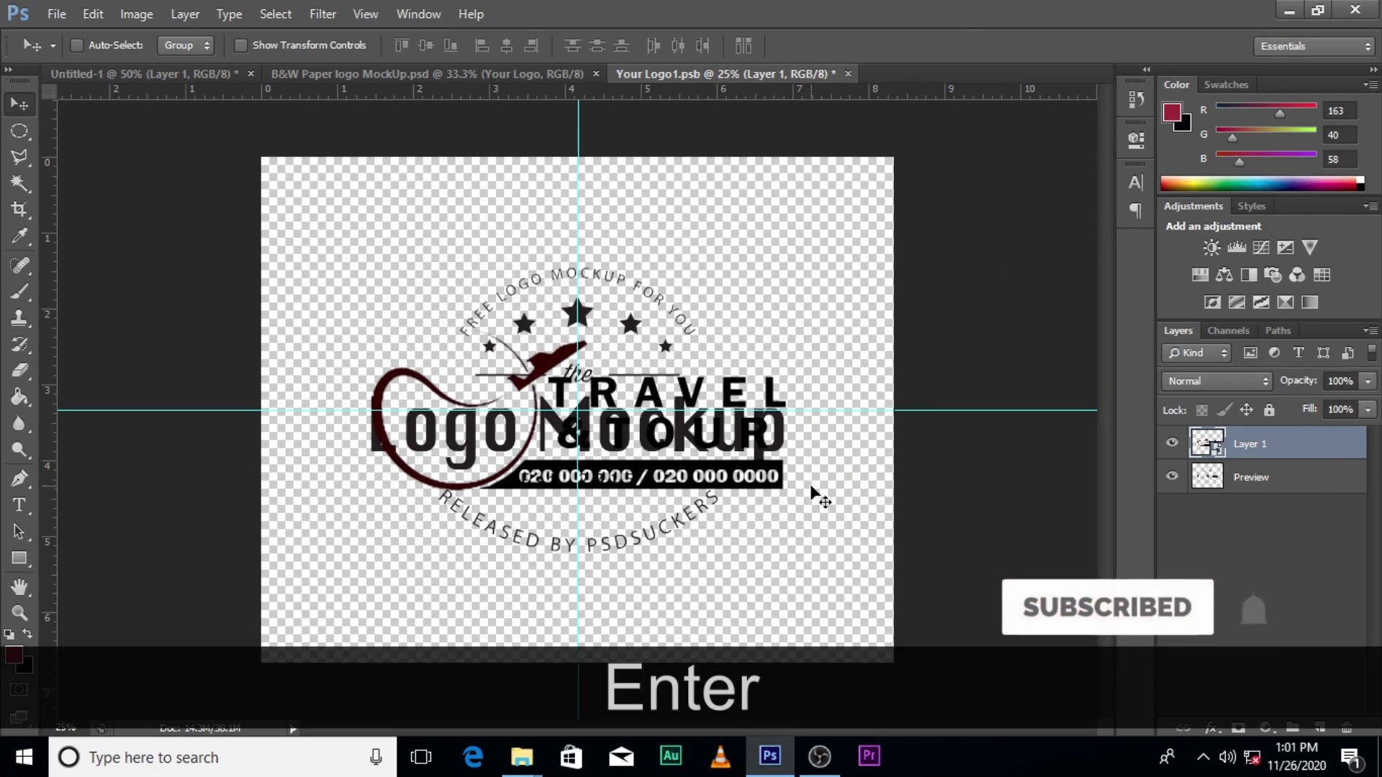
Rasterize the enlarged logo layer, and close Your Logo1.psb with its changes saved
{"action": "right_click", "coordinate": [1262, 451]}
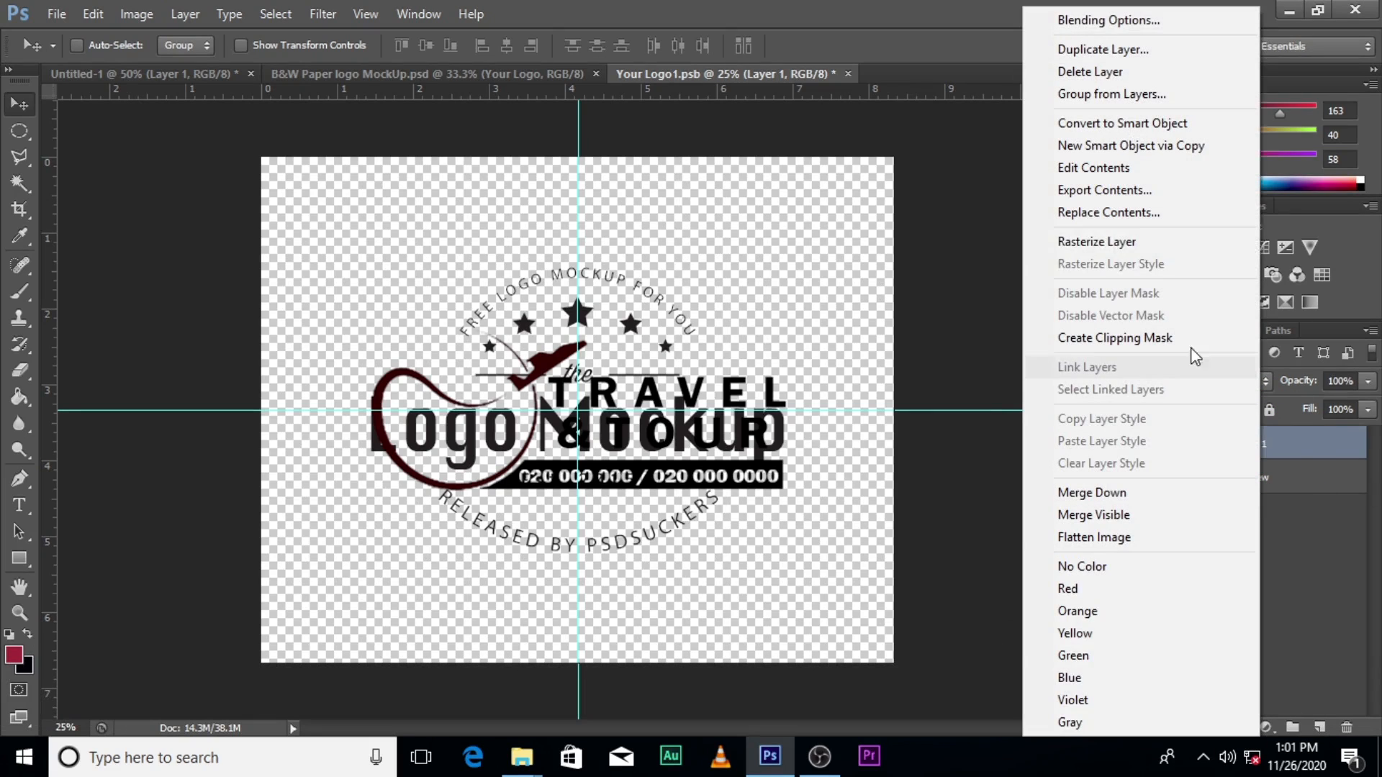
{"action": "left_click", "coordinate": [1114, 245]}
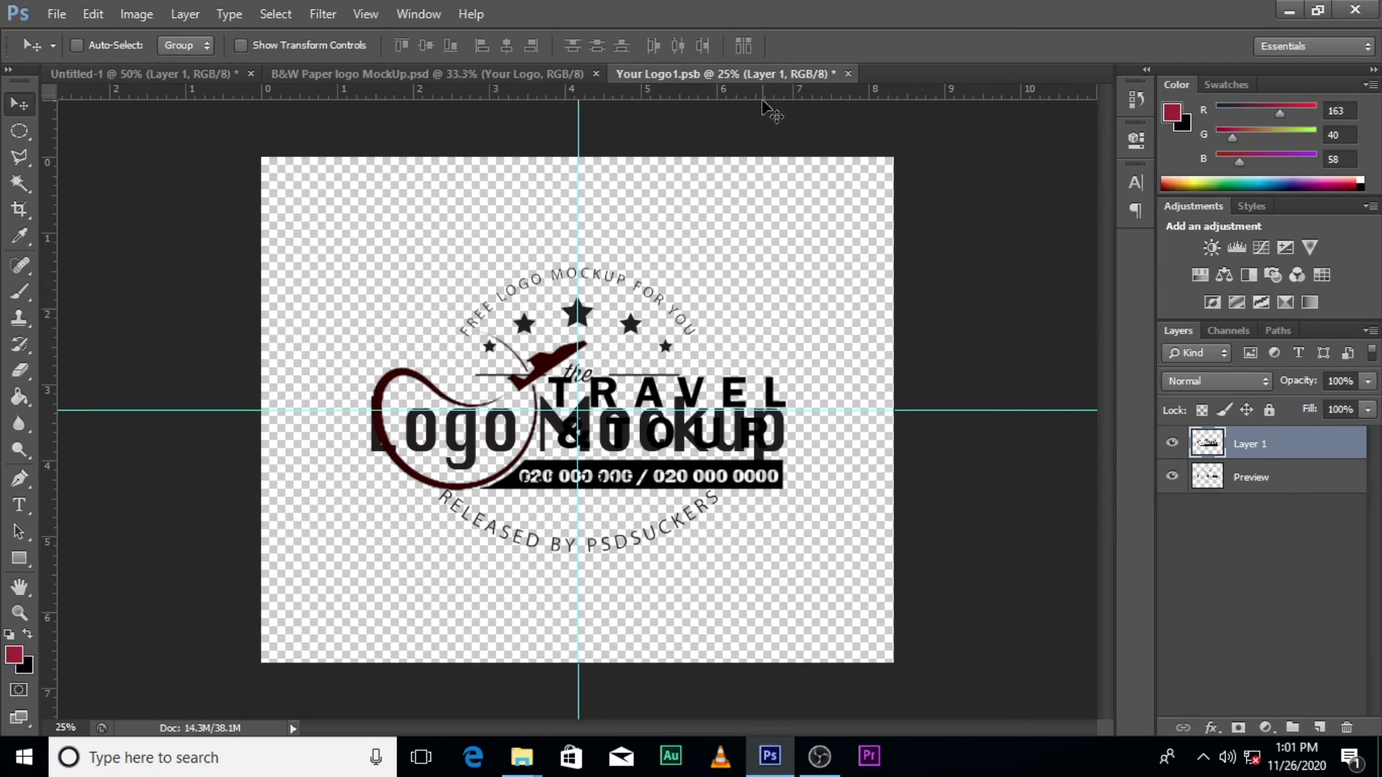
{"action": "left_click", "coordinate": [848, 75]}
{"action": "left_click", "coordinate": [536, 279]}
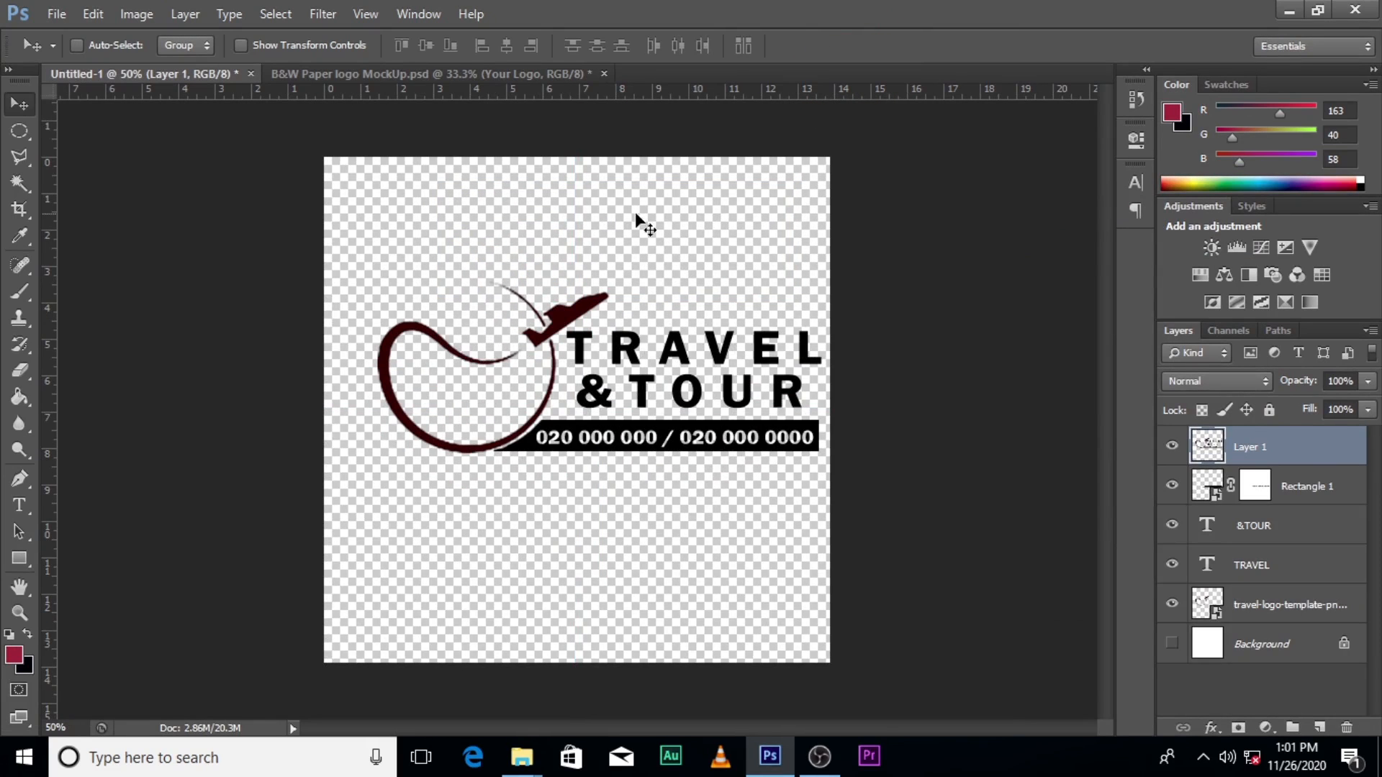
Reopen the mockup's Your Logo smart object, hide its Preview layer, and close it with the changes saved
{"action": "left_click", "coordinate": [474, 71]}
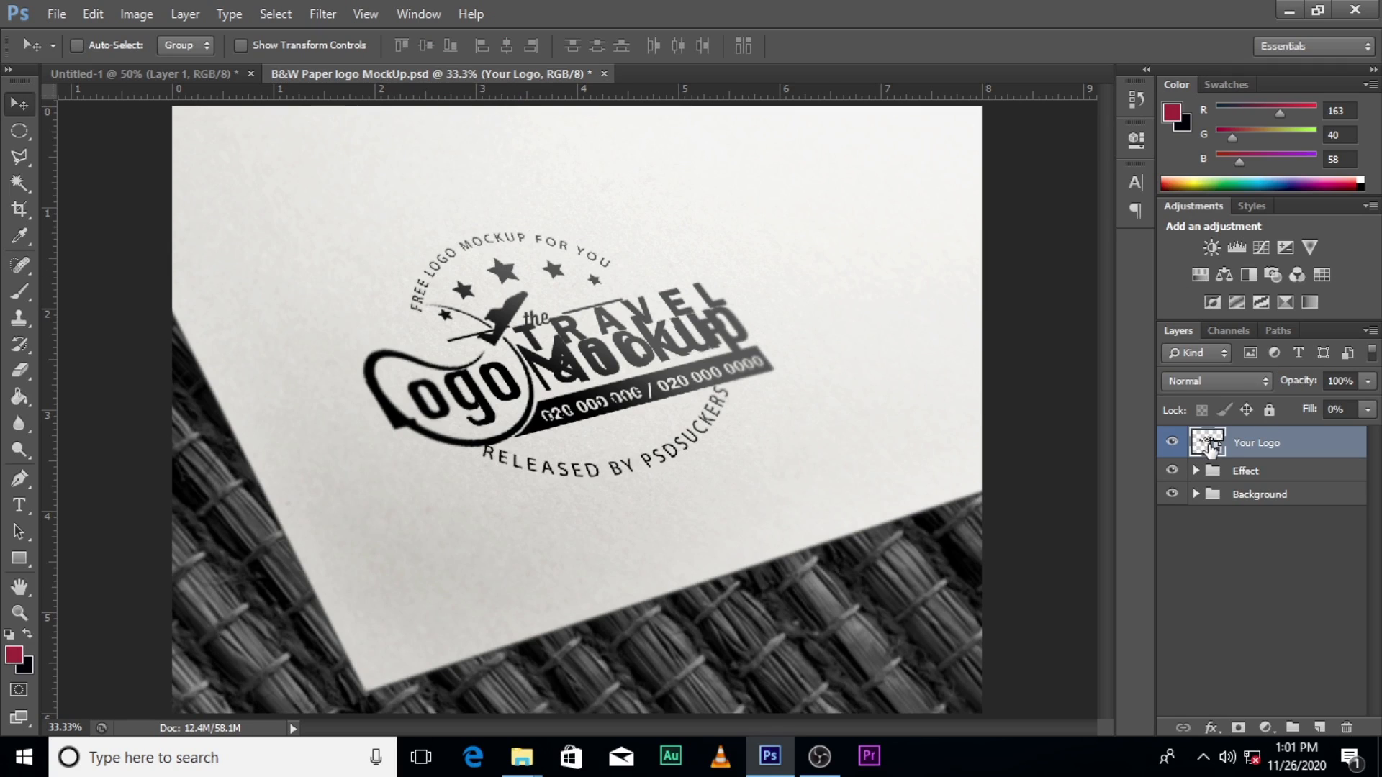
{"action": "double_click", "coordinate": [1209, 443]}
{"action": "left_click", "coordinate": [703, 317]}
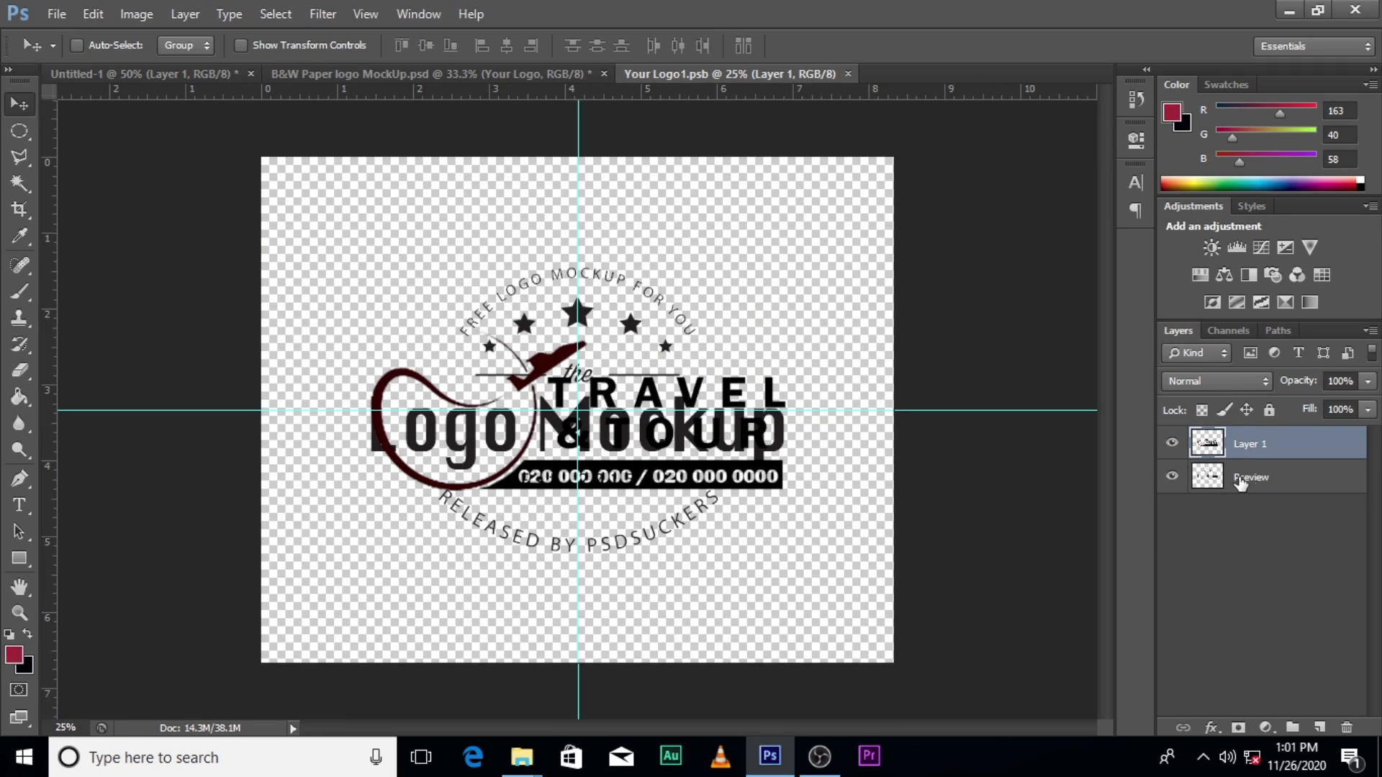
{"action": "left_click", "coordinate": [1171, 479]}
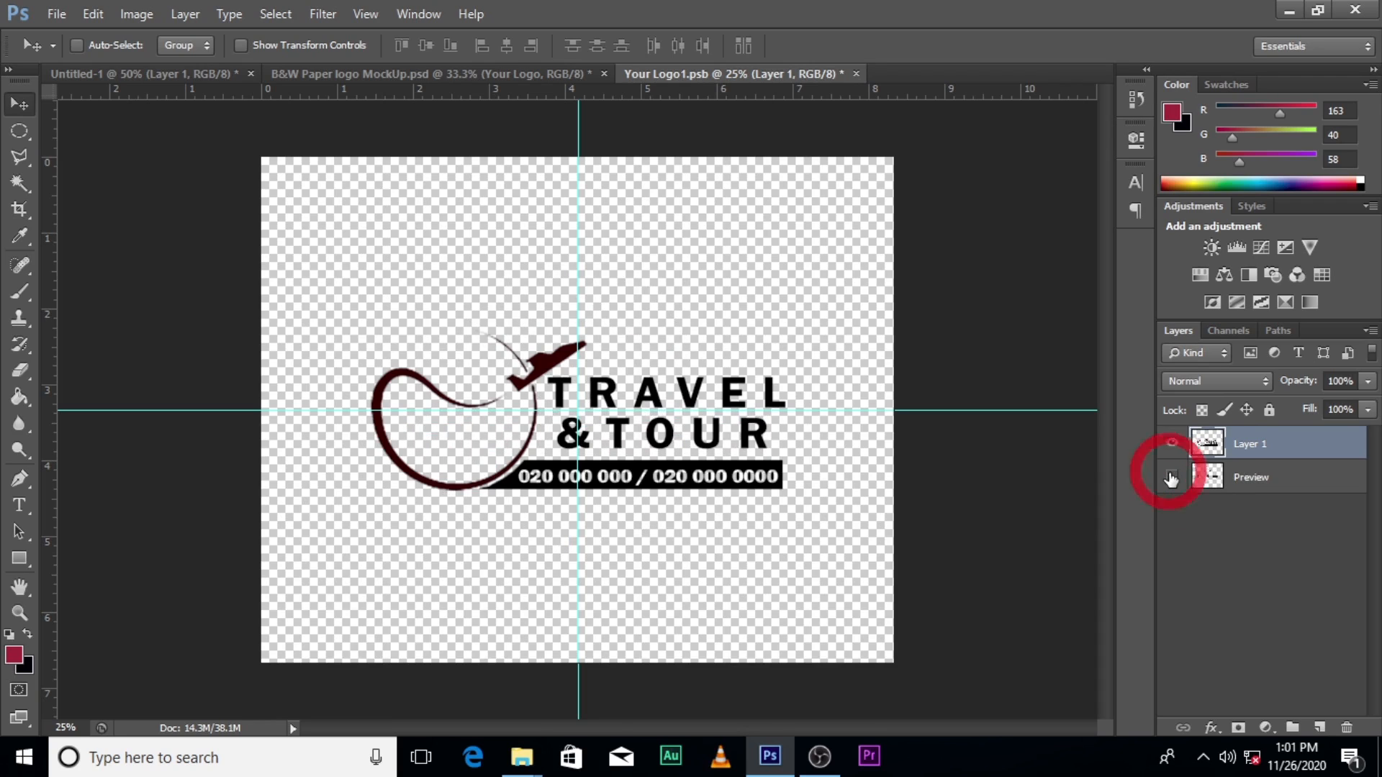
{"action": "left_click", "coordinate": [856, 73]}
{"action": "left_click", "coordinate": [553, 279]}
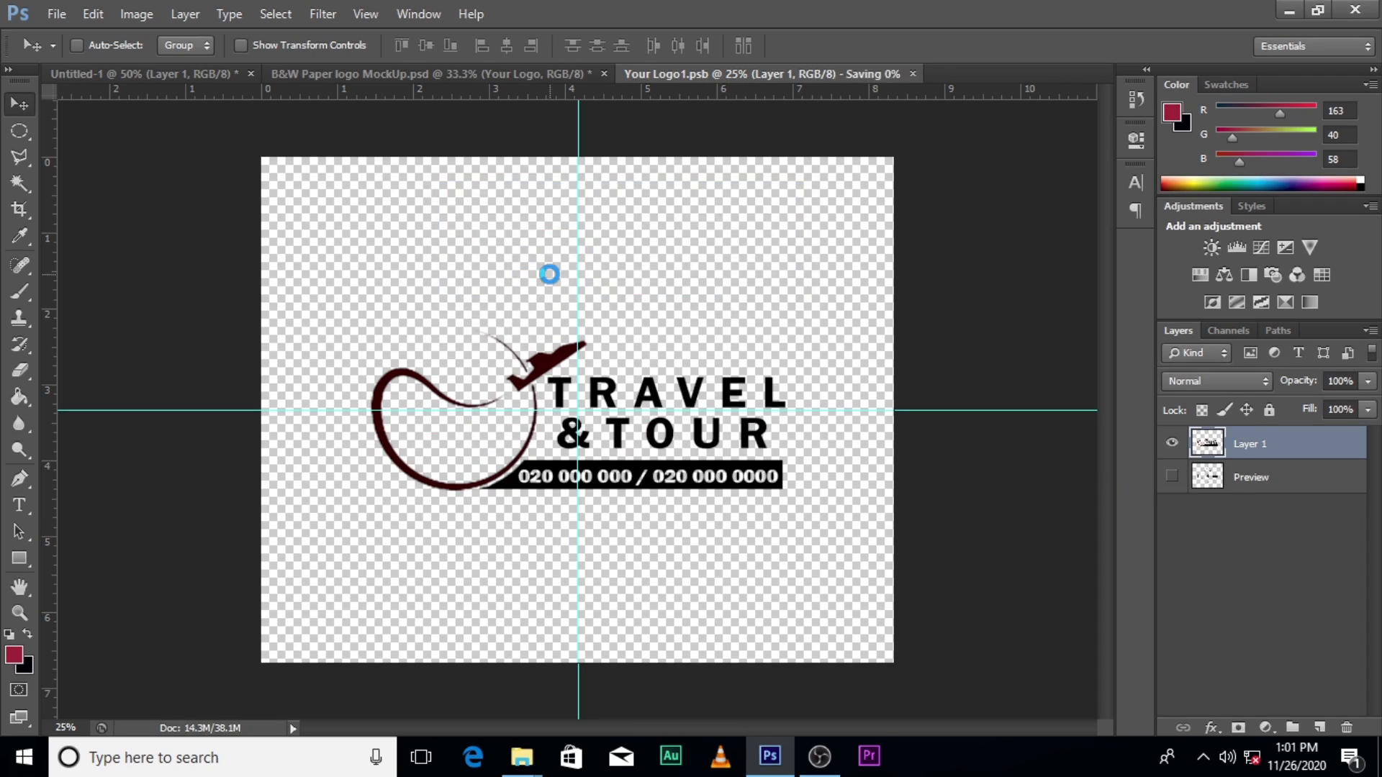